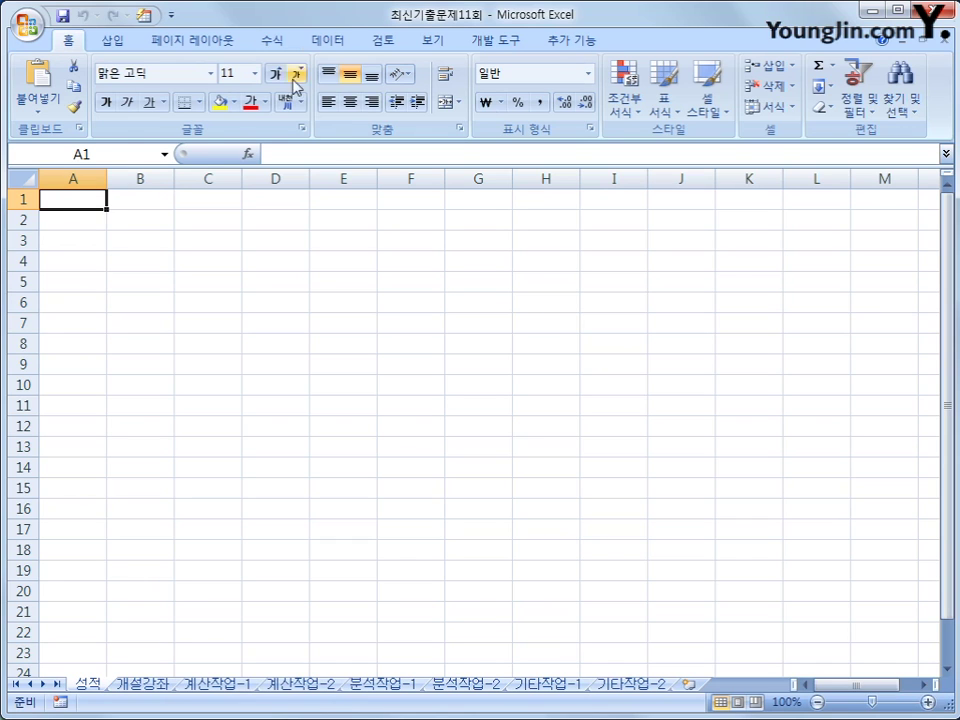
Start a Microsoft Query import from an MS Access Database source and connect to 관리.accdb.
{"action": "left_click", "coordinate": [334, 44]}
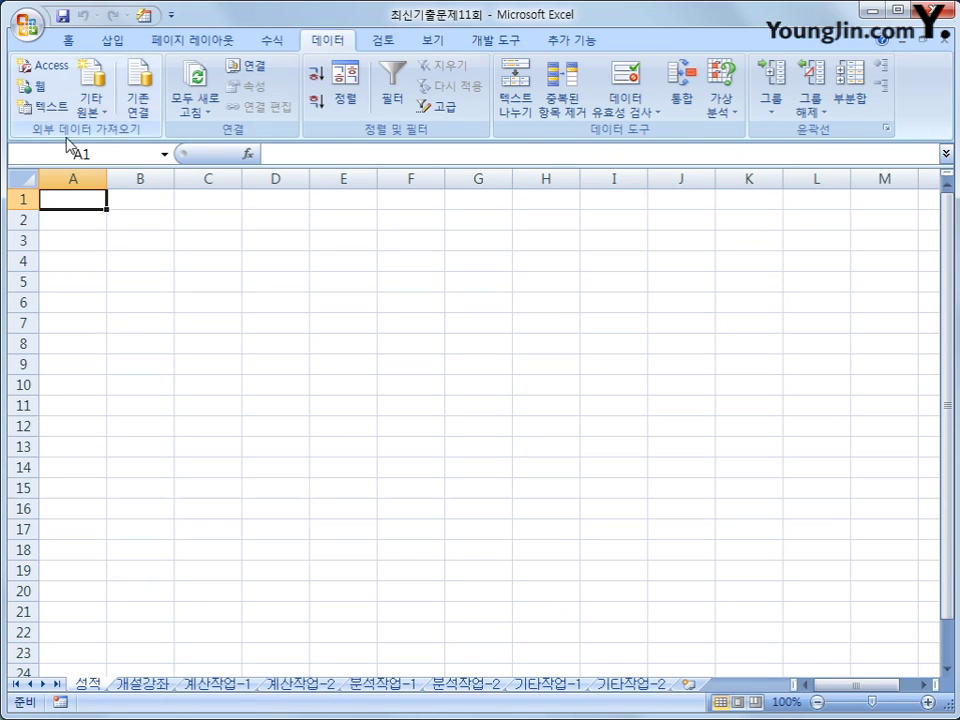
{"action": "left_click", "coordinate": [101, 110]}
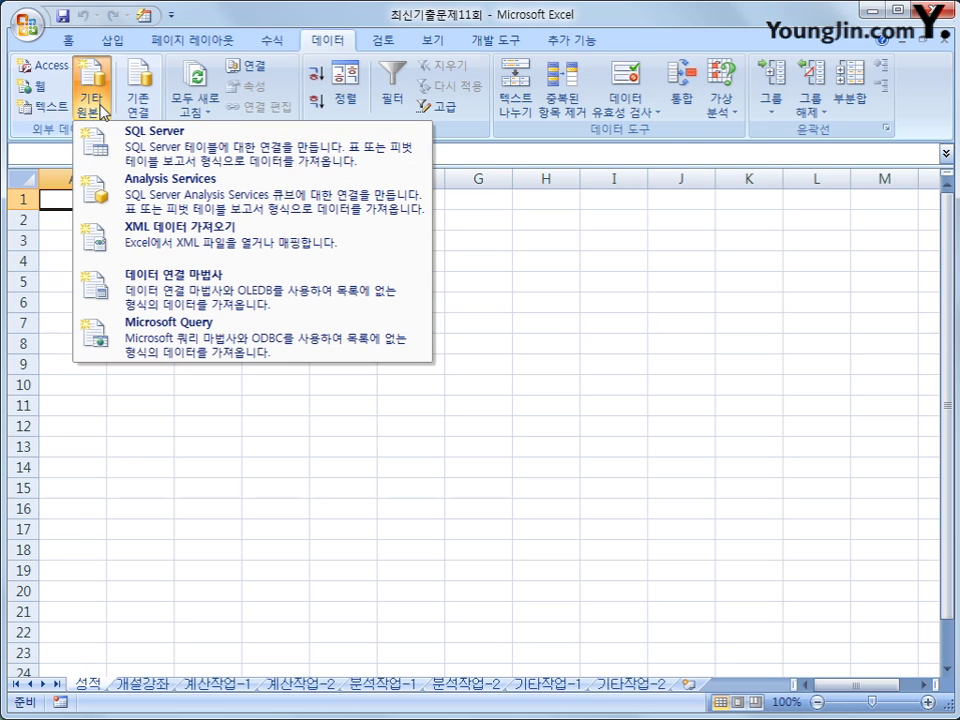
{"action": "left_click", "coordinate": [174, 340]}
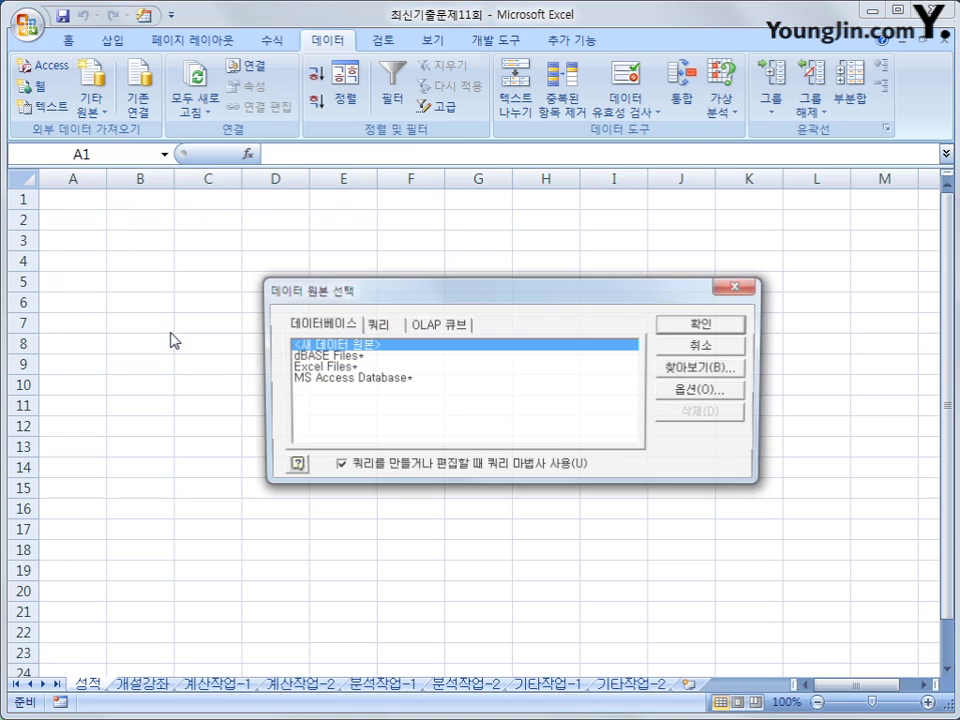
{"action": "left_click", "coordinate": [358, 379]}
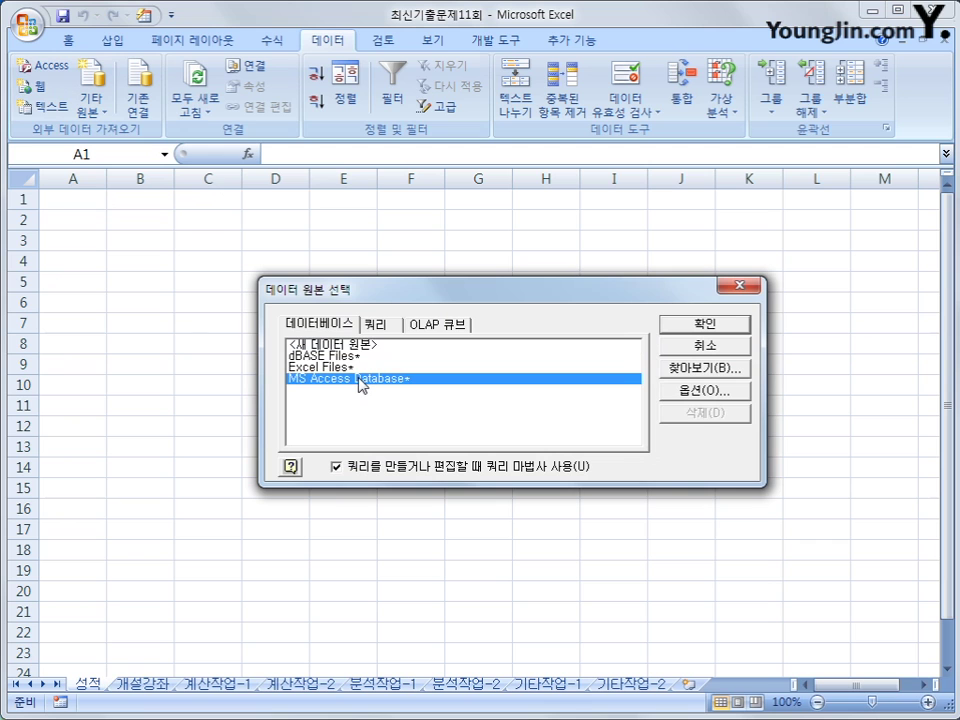
{"action": "left_click", "coordinate": [728, 326]}
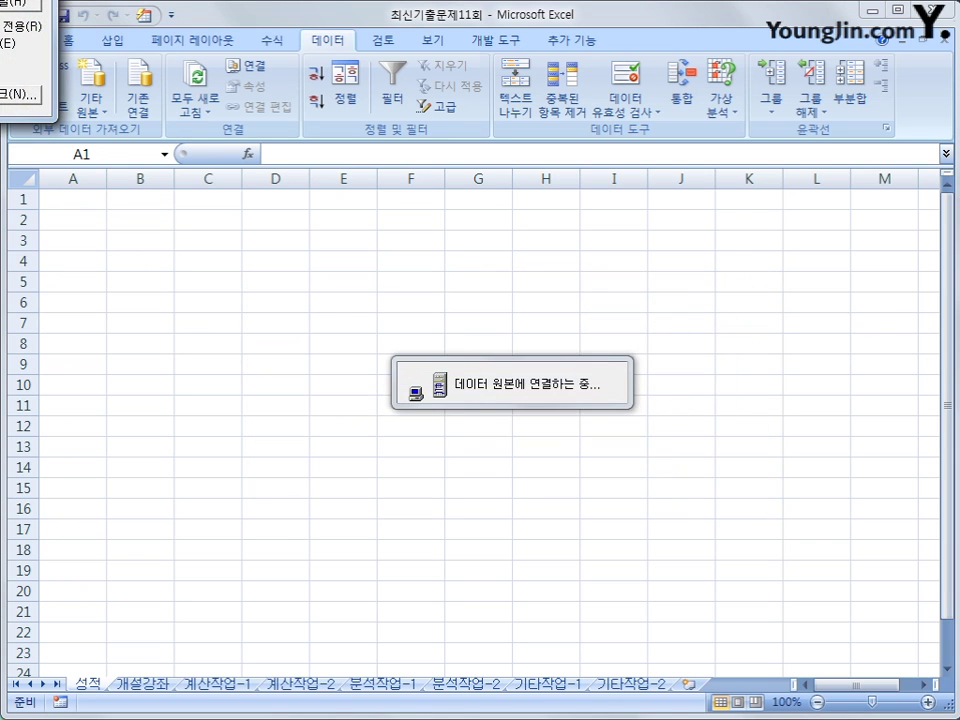
{"action": "left_click_drag", "start_coordinate": [435, 194], "coordinate": [573, 266]}
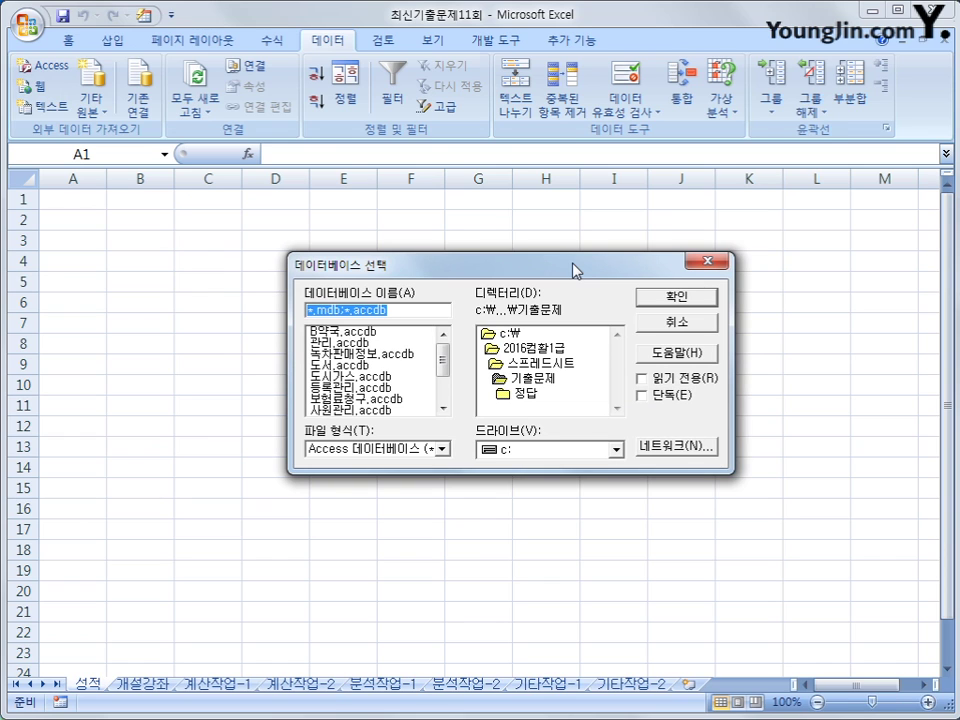
{"action": "left_click", "coordinate": [345, 343]}
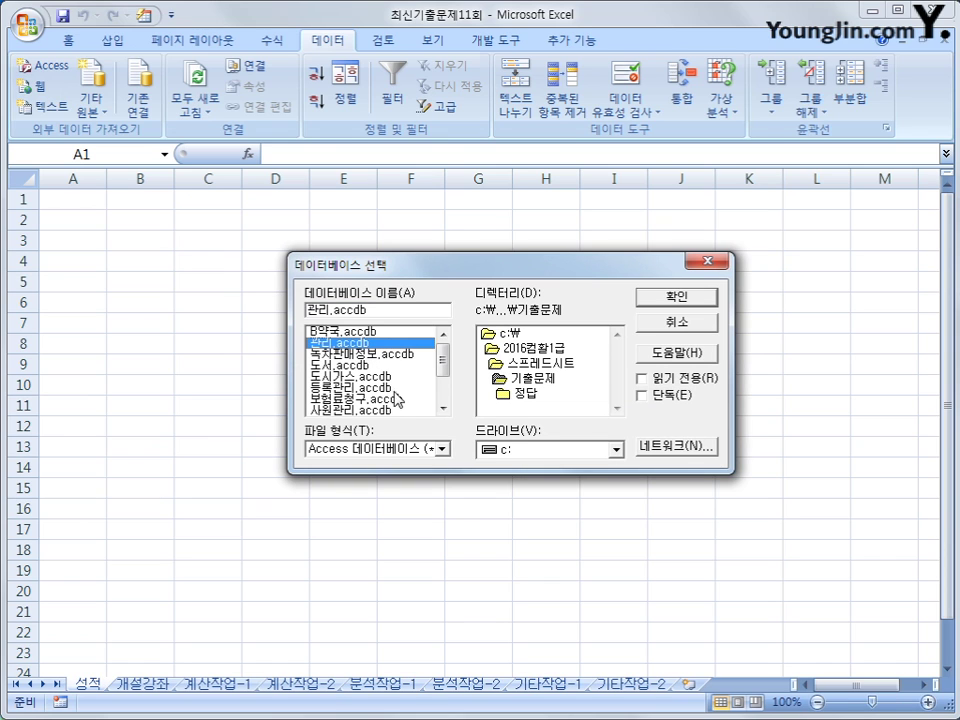
{"action": "left_click", "coordinate": [671, 300]}
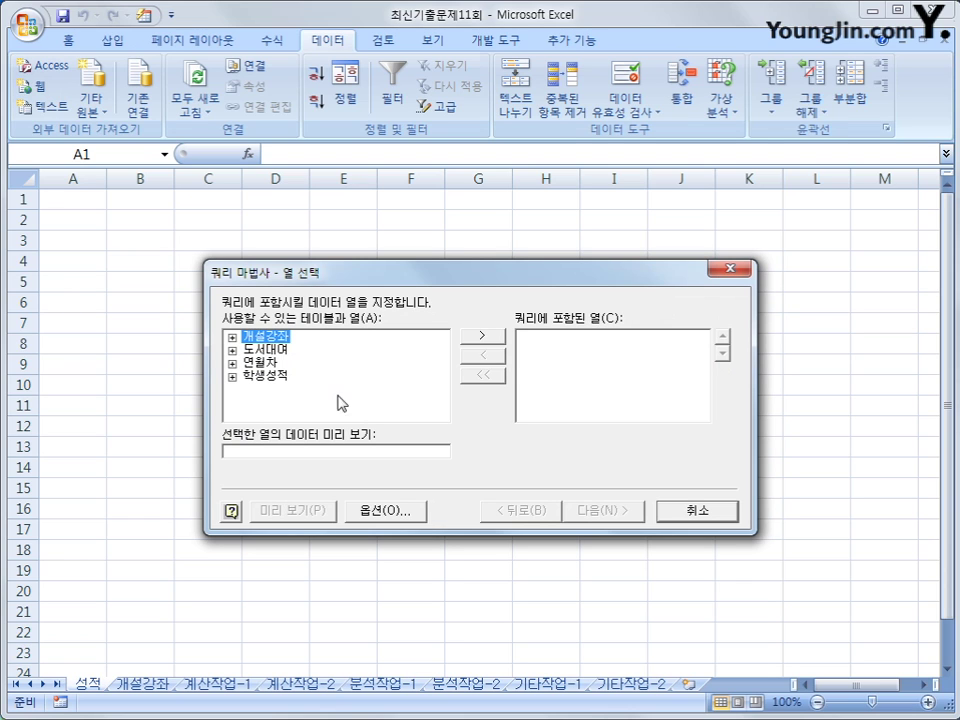
Include the 성명, 학과, 학번, 학년, 중간고사 and 기말고사 columns of the 학생성적 table in the query.
{"action": "left_click", "coordinate": [276, 380]}
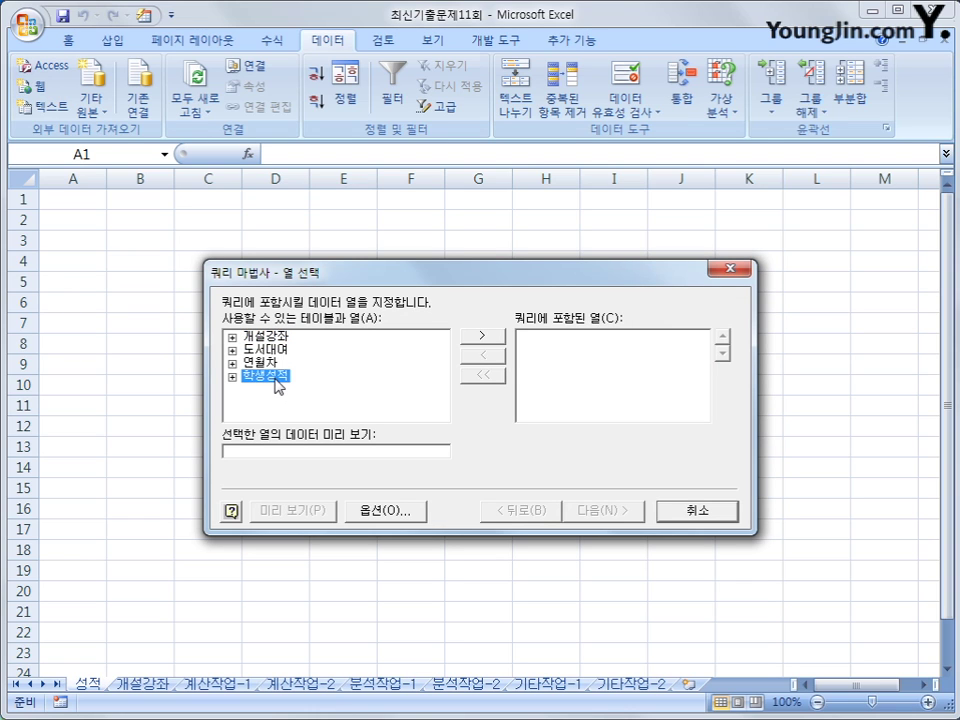
{"action": "double_click", "coordinate": [276, 380]}
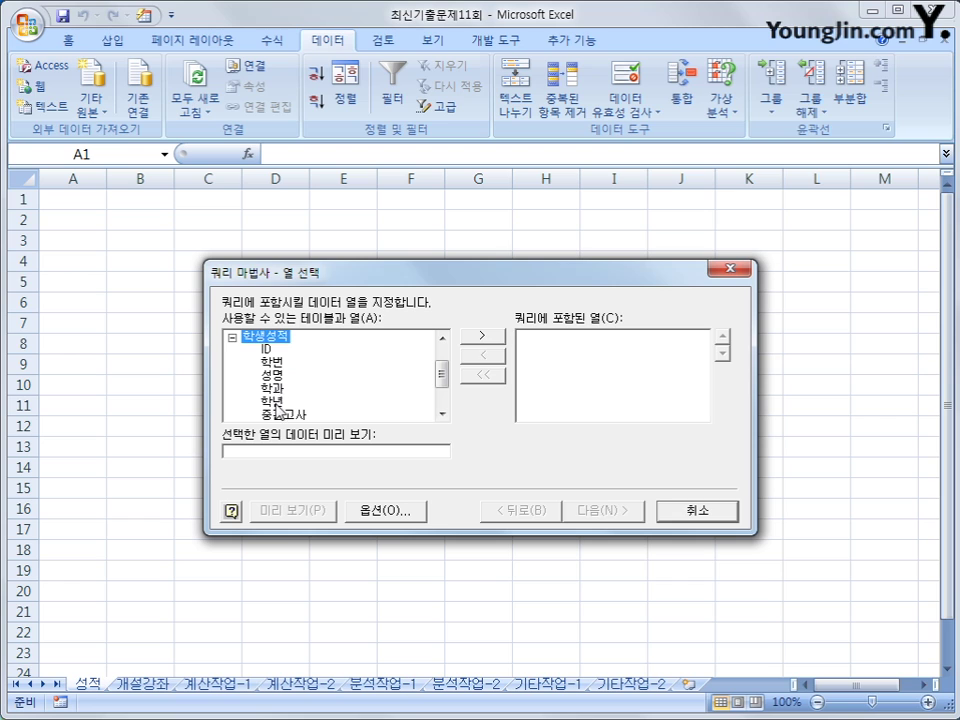
{"action": "double_click", "coordinate": [276, 378]}
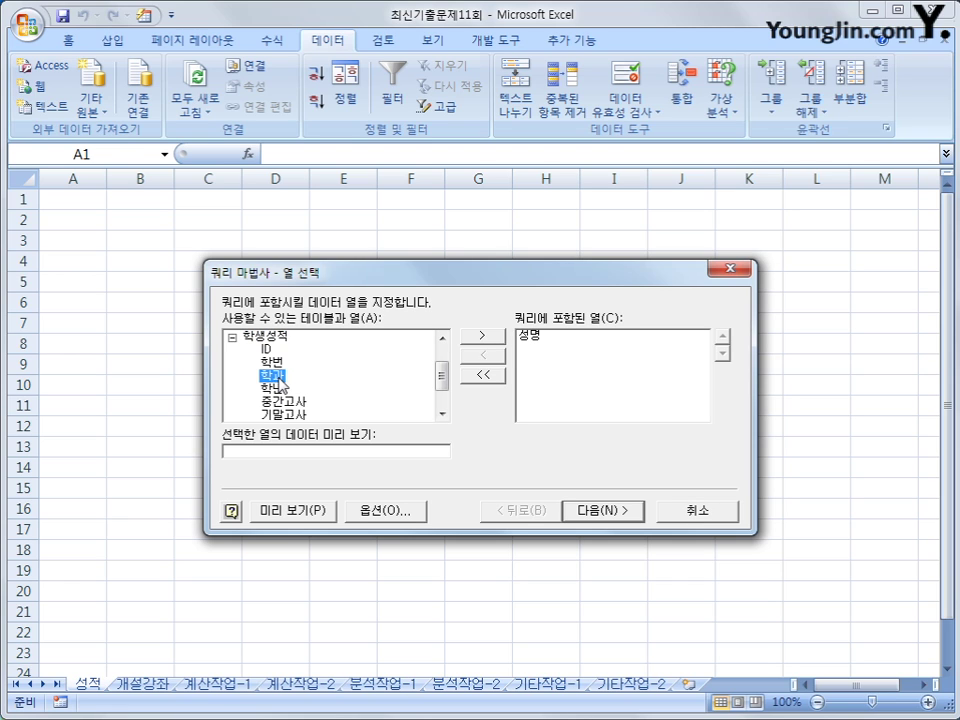
{"action": "double_click", "coordinate": [276, 378]}
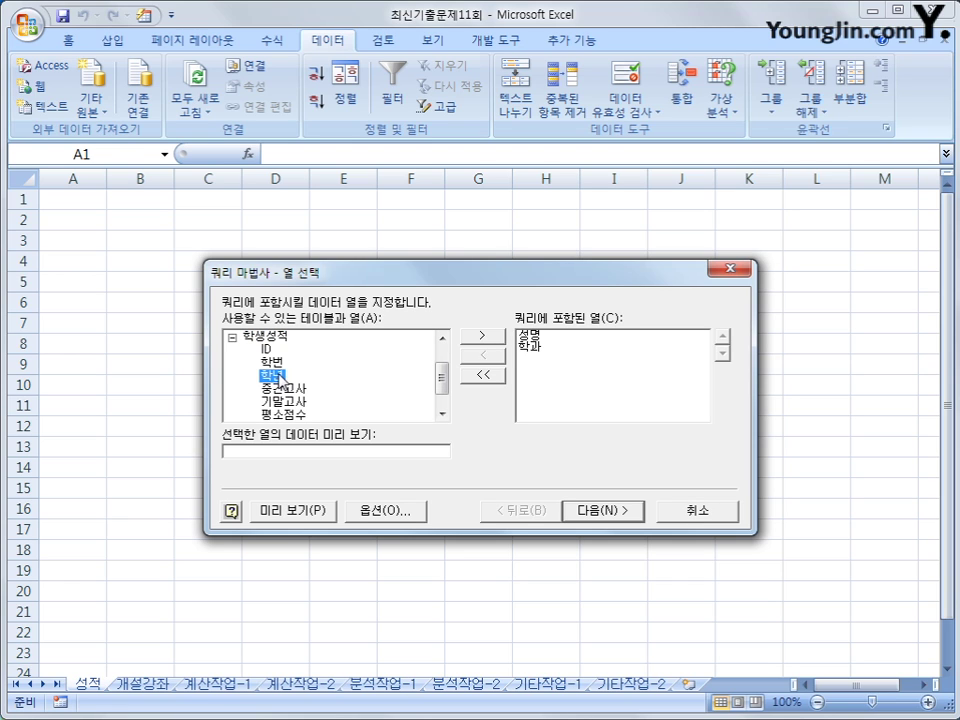
{"action": "left_click", "coordinate": [278, 364]}
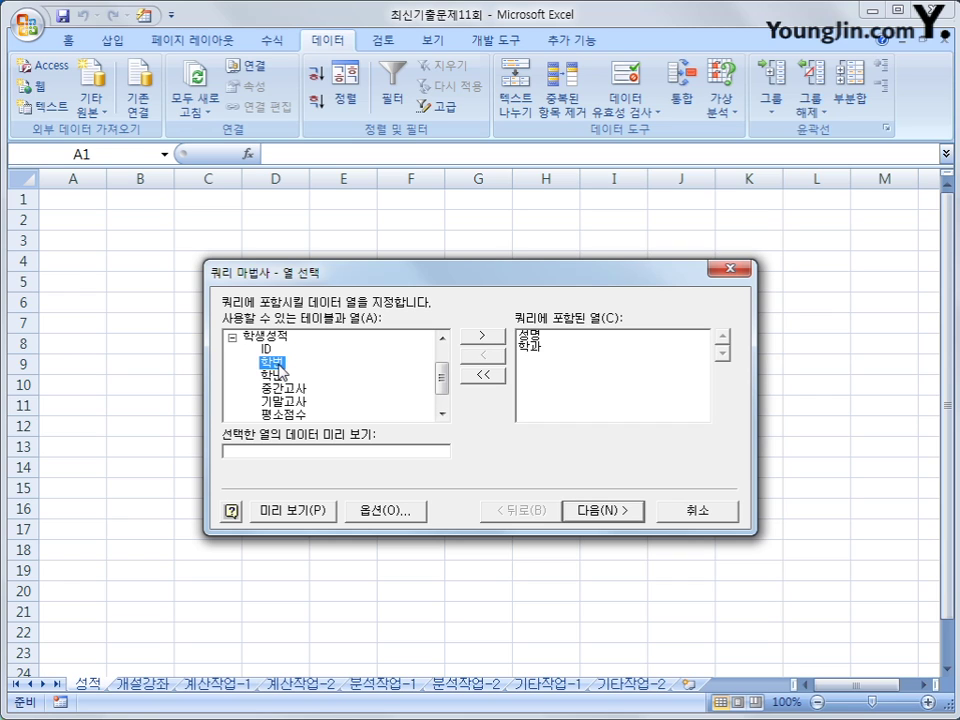
{"action": "double_click", "coordinate": [278, 364]}
{"action": "double_click", "coordinate": [277, 364]}
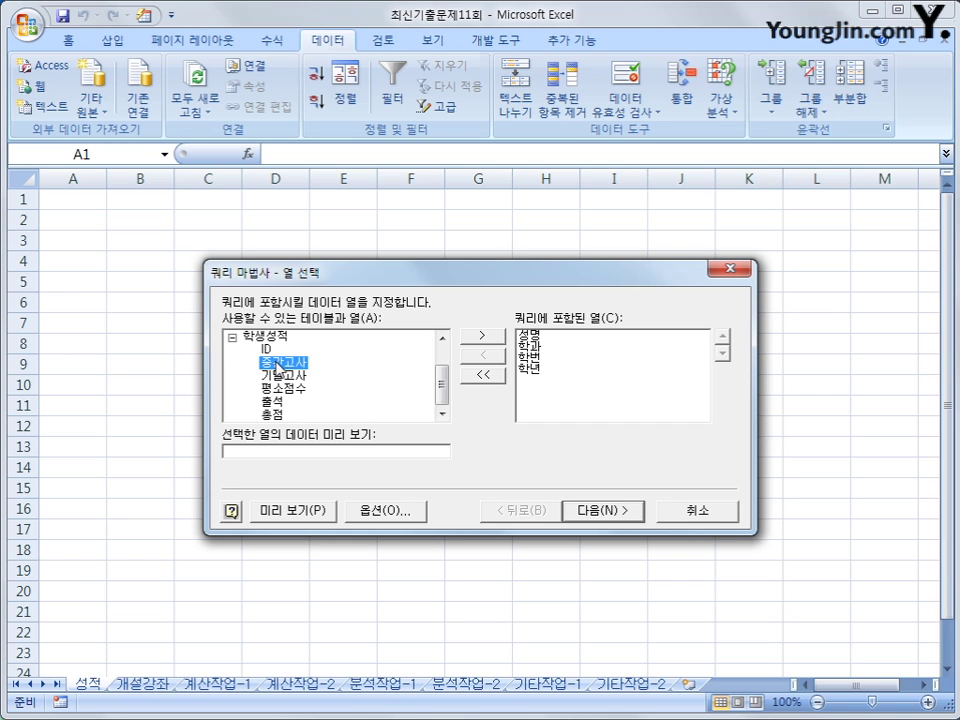
{"action": "double_click", "coordinate": [277, 364]}
{"action": "double_click", "coordinate": [277, 376]}
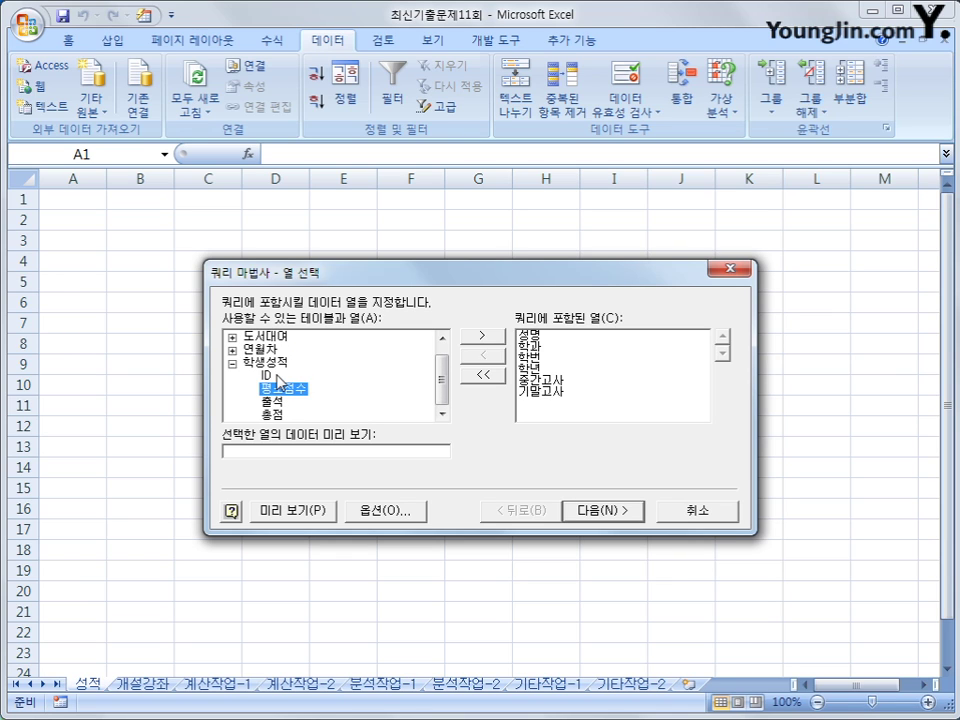
{"action": "left_click", "coordinate": [601, 512]}
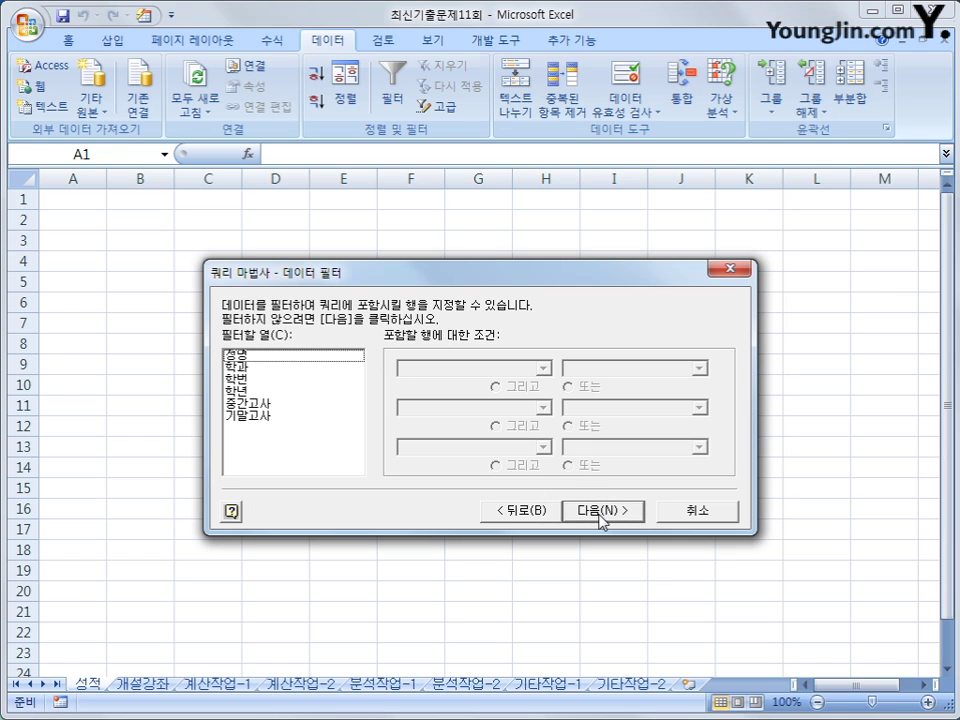
Filter the query rows to those whose 학과 equals 경영학과.
{"action": "left_click", "coordinate": [245, 367]}
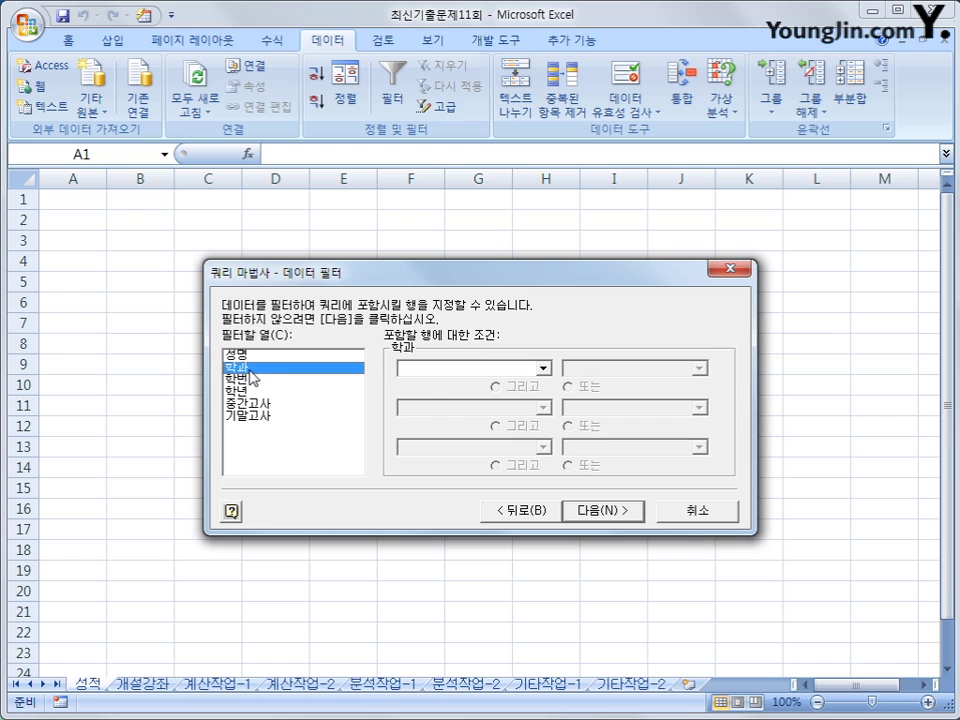
{"action": "left_click", "coordinate": [480, 370]}
{"action": "left_click", "coordinate": [476, 397]}
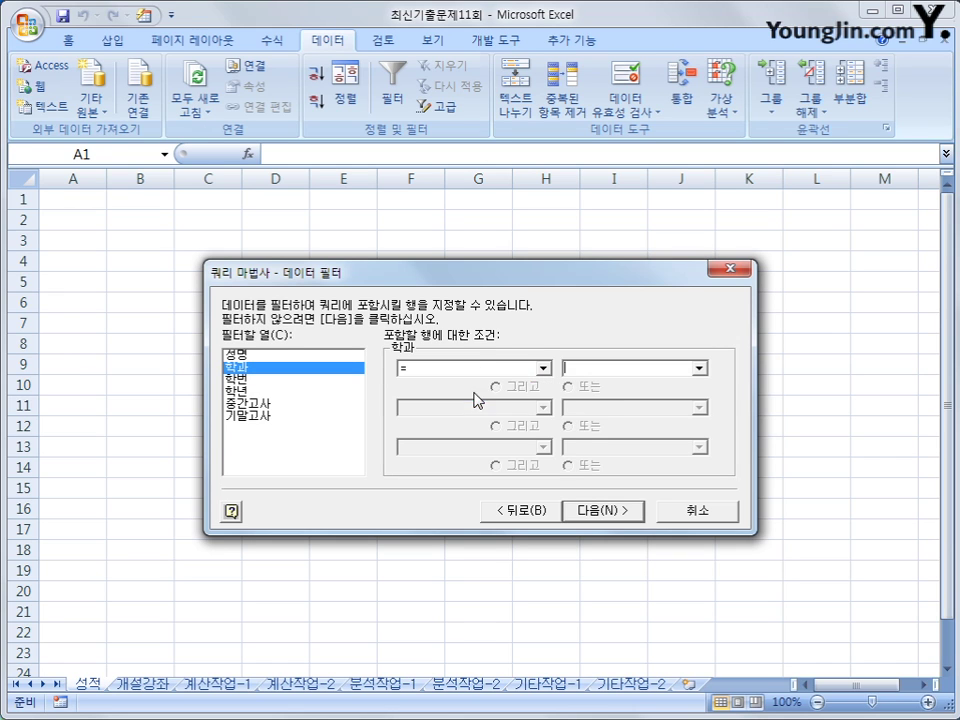
{"action": "left_click", "coordinate": [699, 369]}
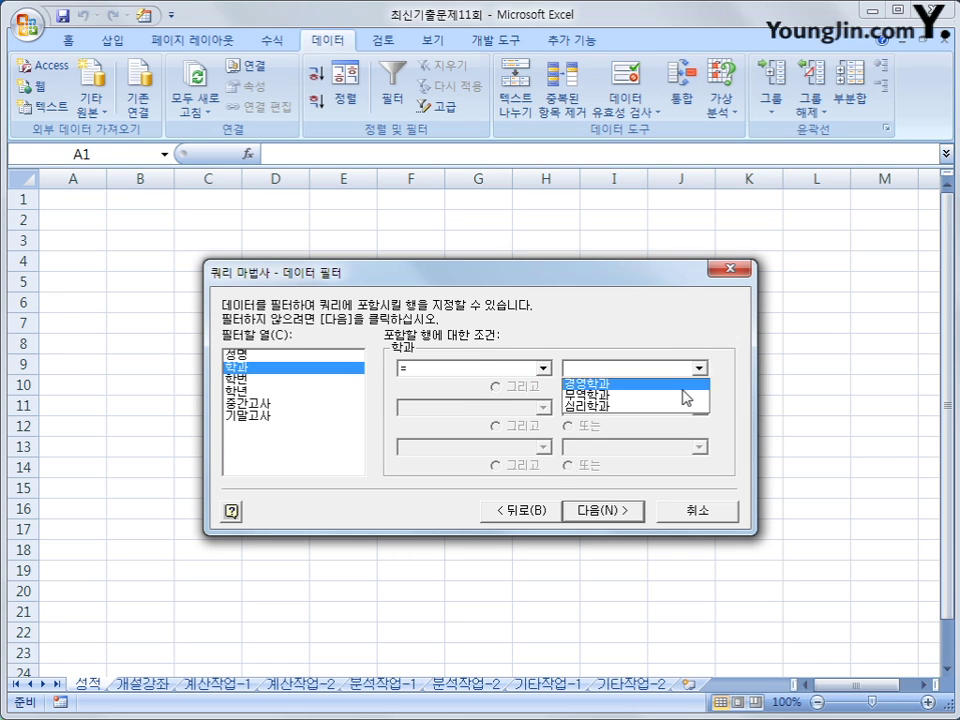
{"action": "left_click", "coordinate": [683, 386]}
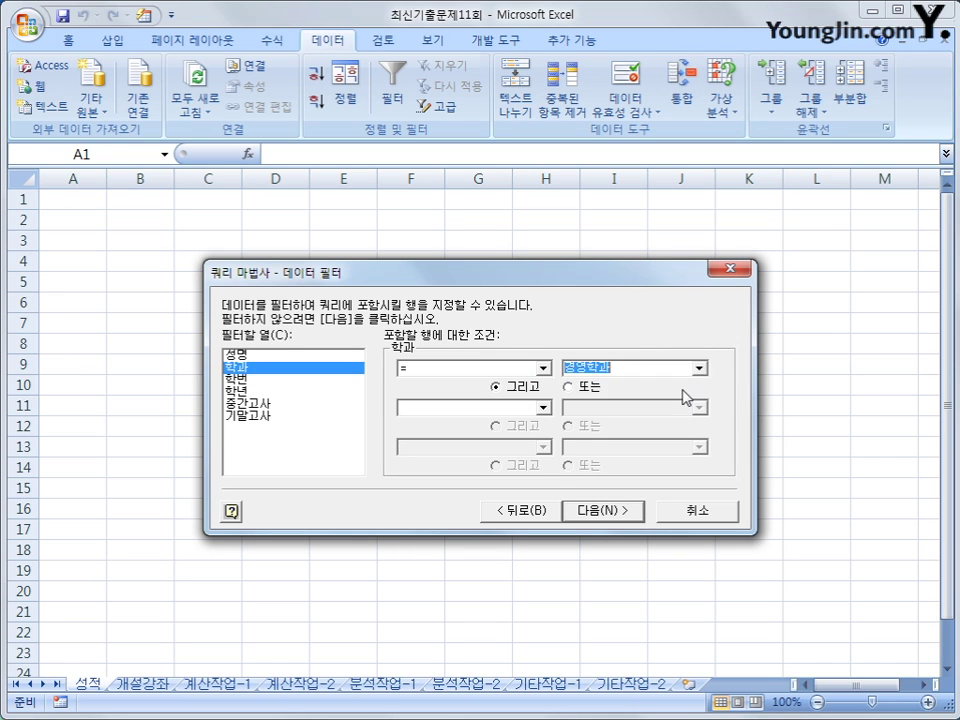
Add a filter condition requiring 학년 to equal 3 and continue to the sort order.
{"action": "left_click", "coordinate": [279, 391]}
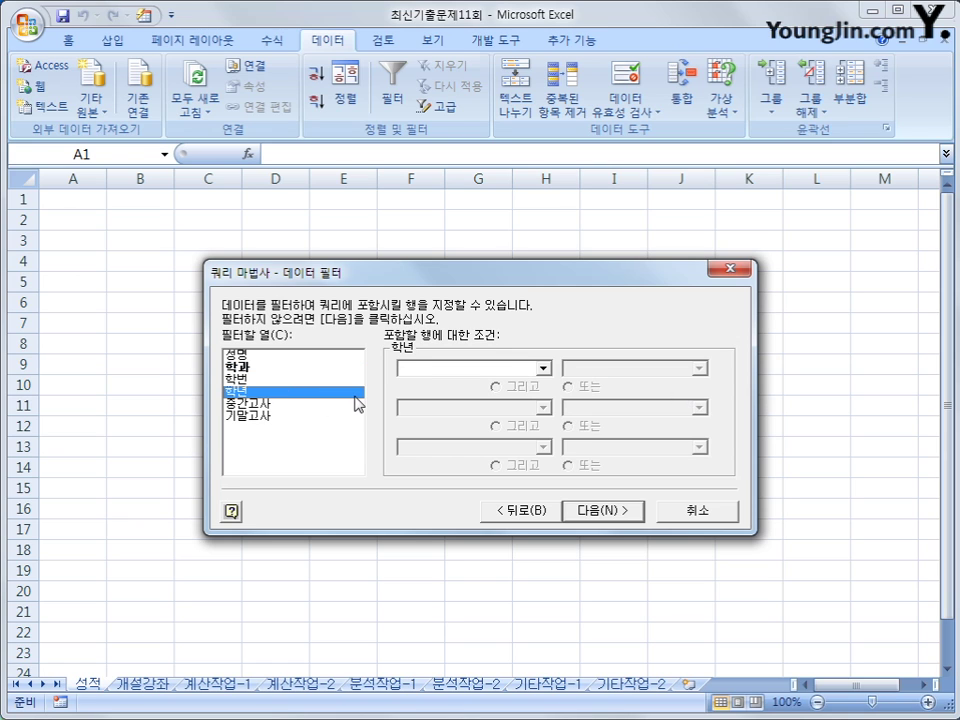
{"action": "left_click", "coordinate": [466, 370]}
{"action": "left_click", "coordinate": [464, 400]}
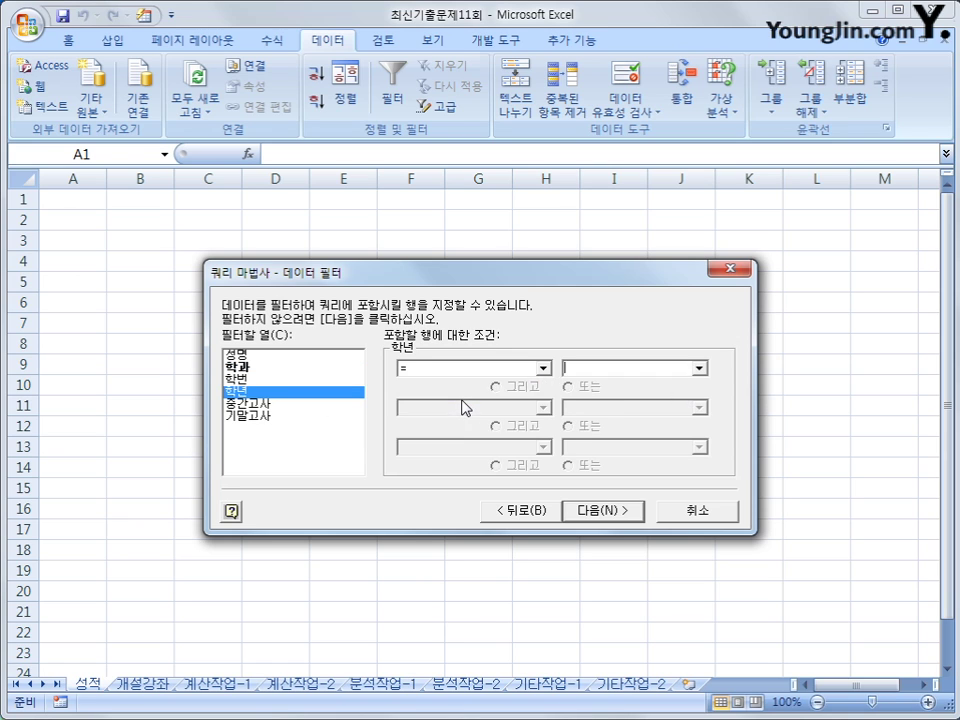
{"action": "type", "text": "3"}
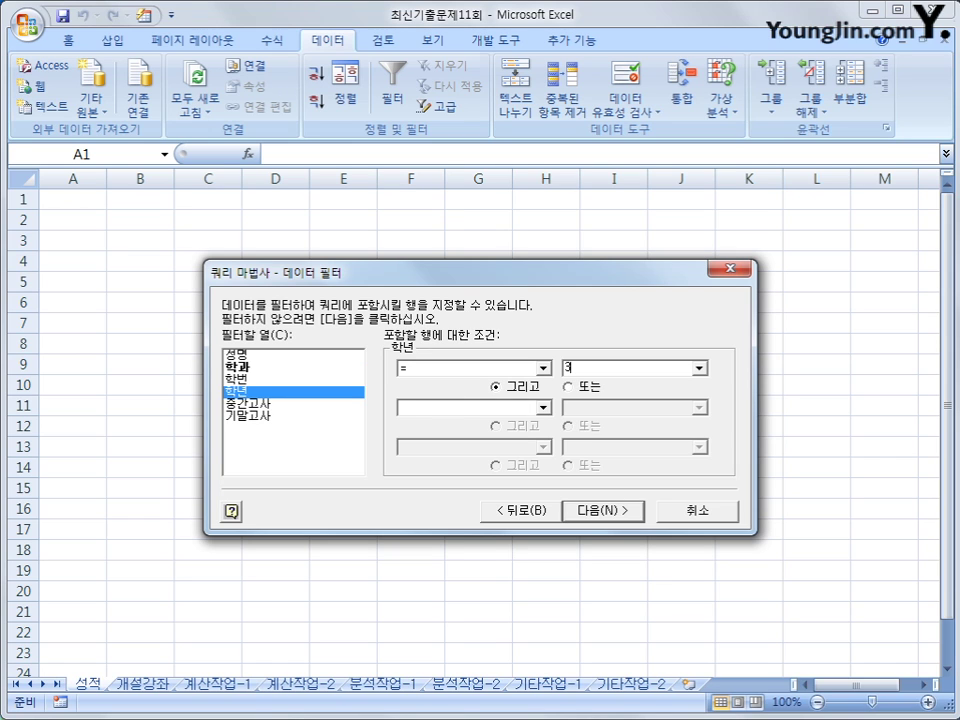
{"action": "left_click", "coordinate": [594, 512]}
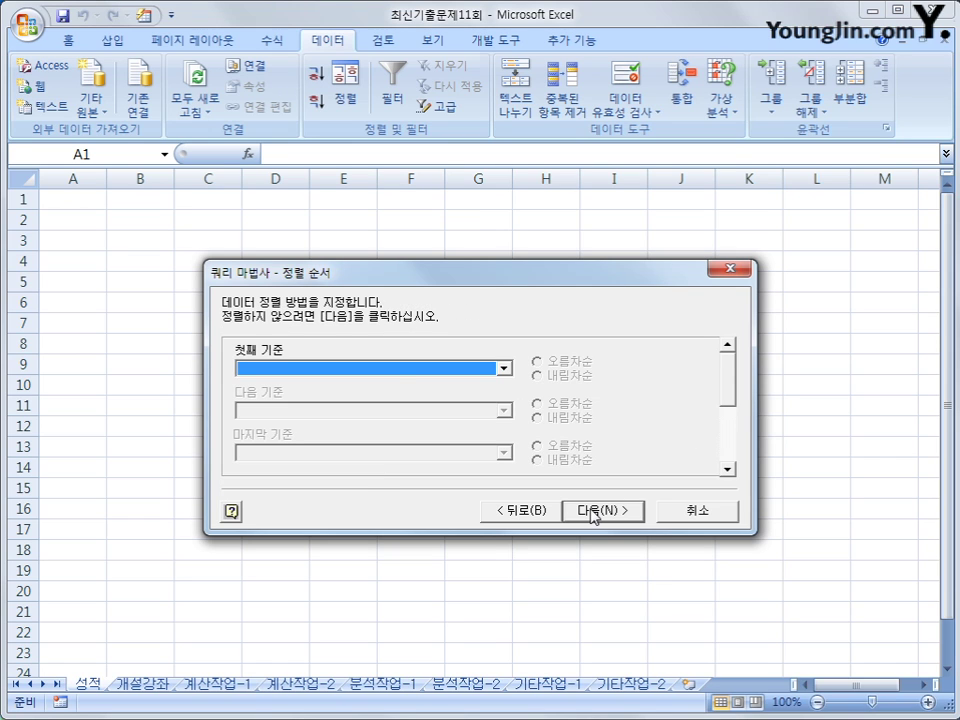
Sort the query results by 성명 ascending, with 학번 ascending as the second criterion.
{"action": "left_click", "coordinate": [394, 370]}
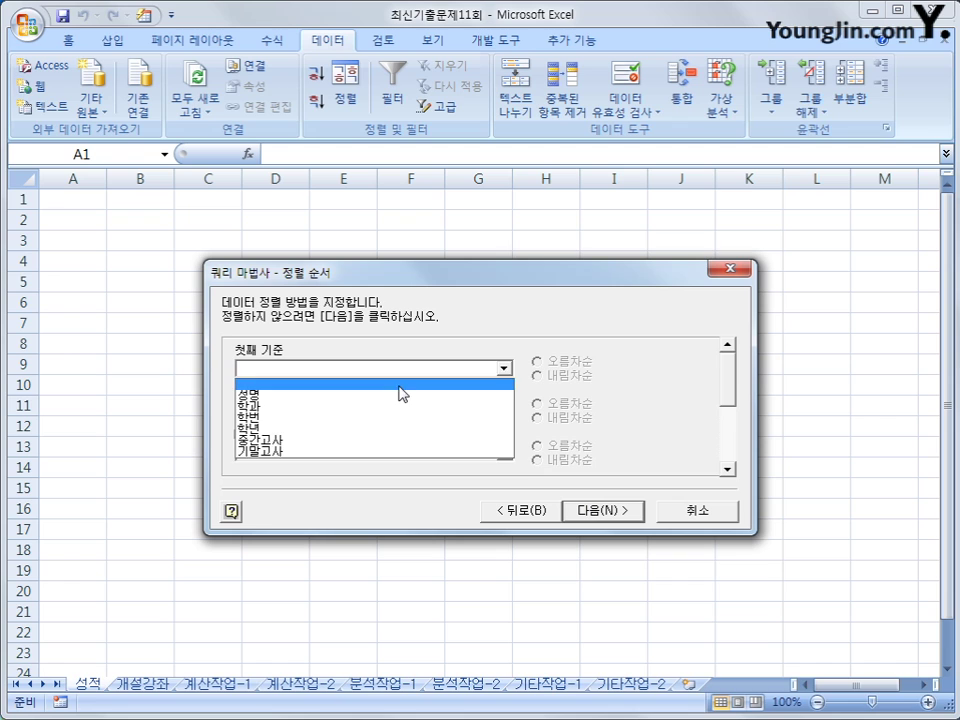
{"action": "left_click", "coordinate": [398, 394]}
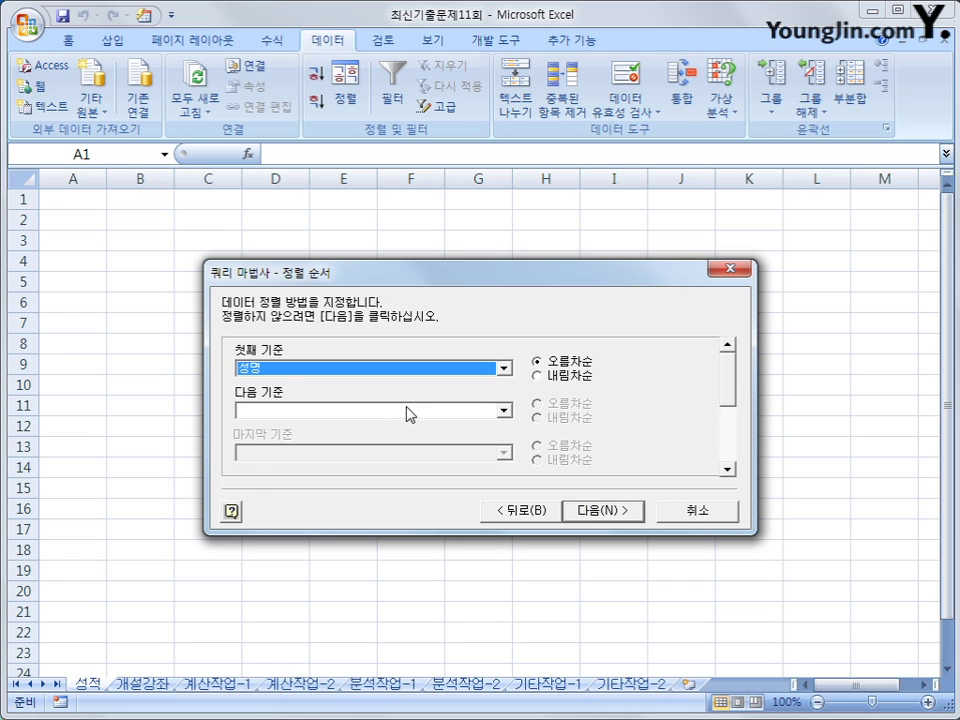
{"action": "left_click", "coordinate": [407, 411]}
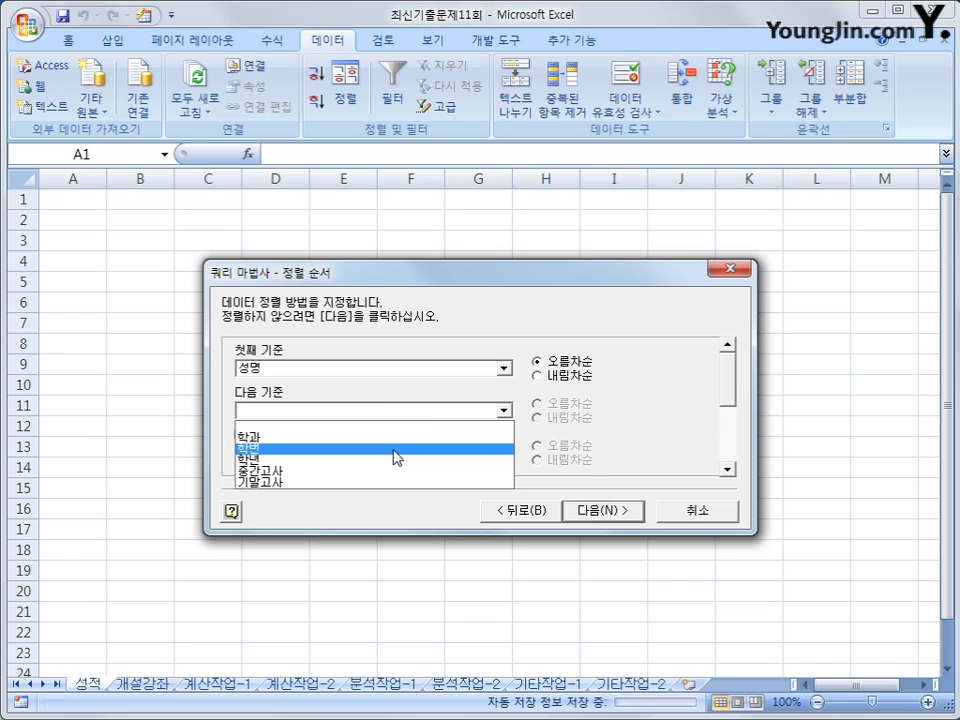
{"action": "left_click", "coordinate": [392, 450]}
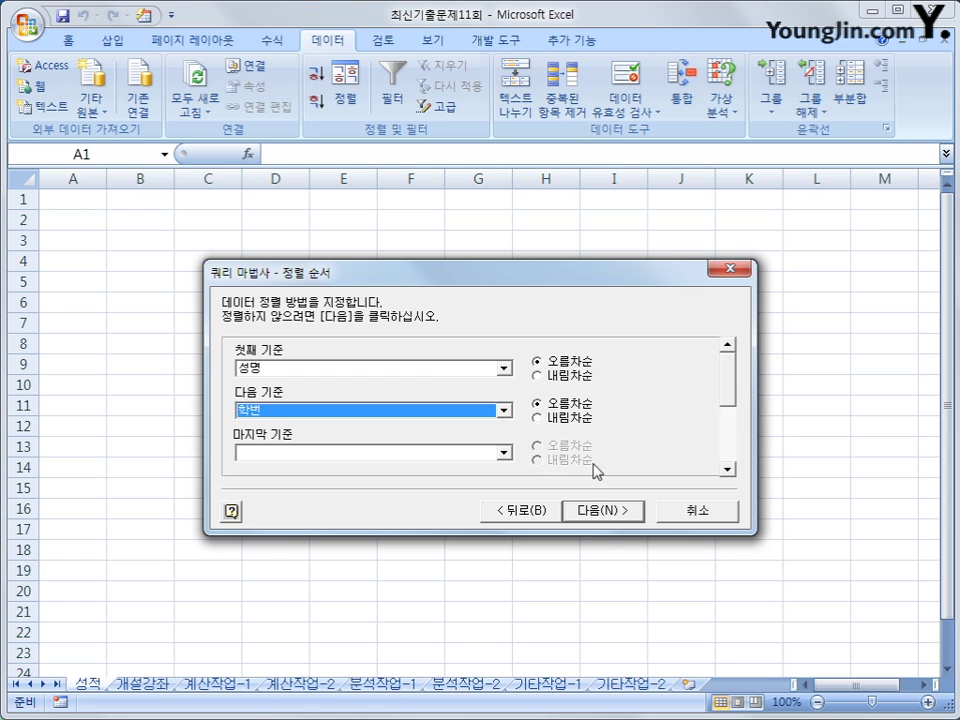
Finish the query and return its data as a table at cell A1 of the existing worksheet.
{"action": "left_click", "coordinate": [603, 511]}
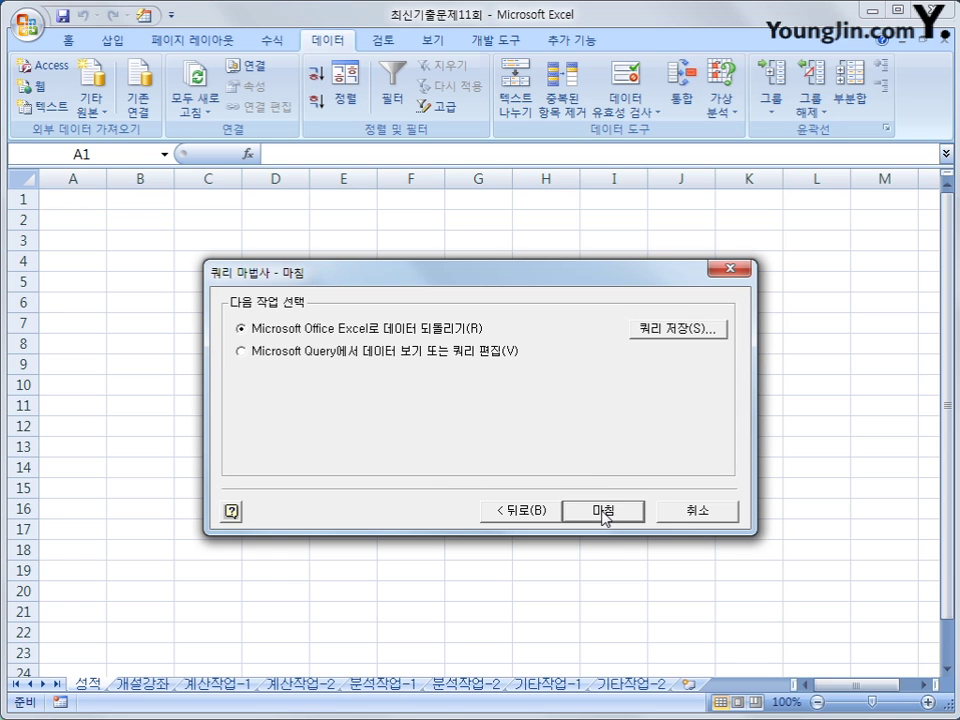
{"action": "left_click", "coordinate": [603, 511]}
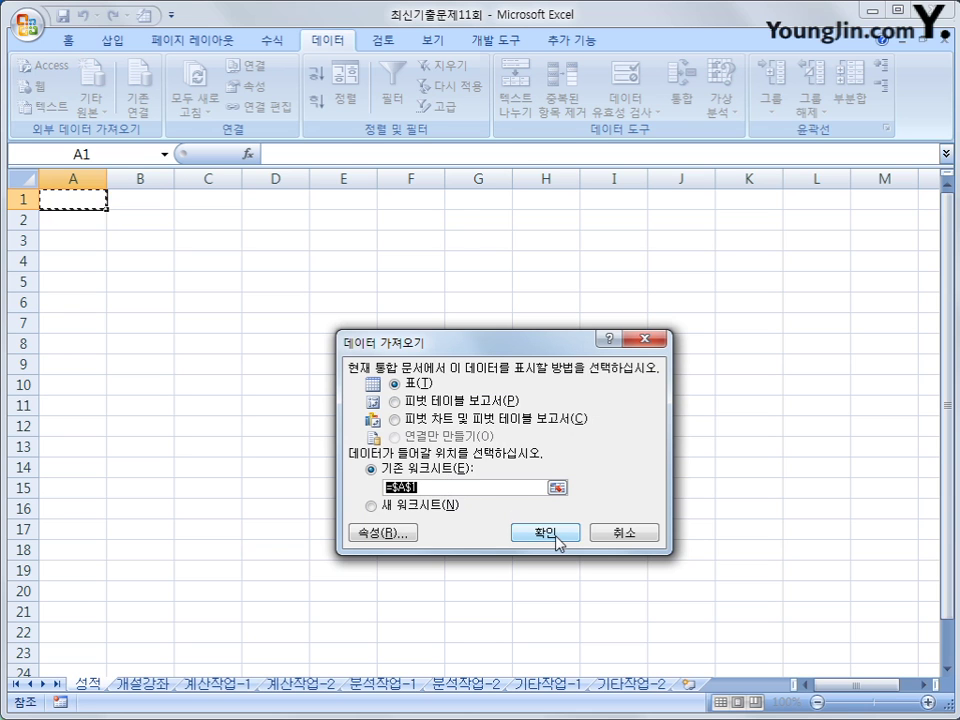
{"action": "left_click", "coordinate": [557, 533]}
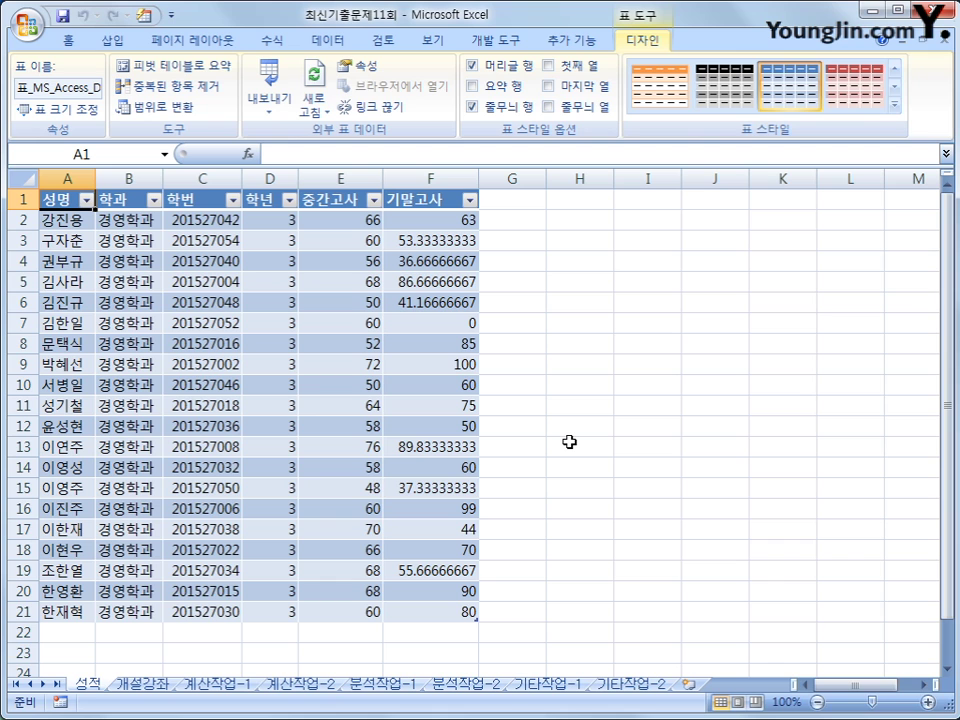
Switch to the 개설강좌 sheet and enter the criteria heading 조건 in cell A33.
{"action": "left_click", "coordinate": [152, 685]}
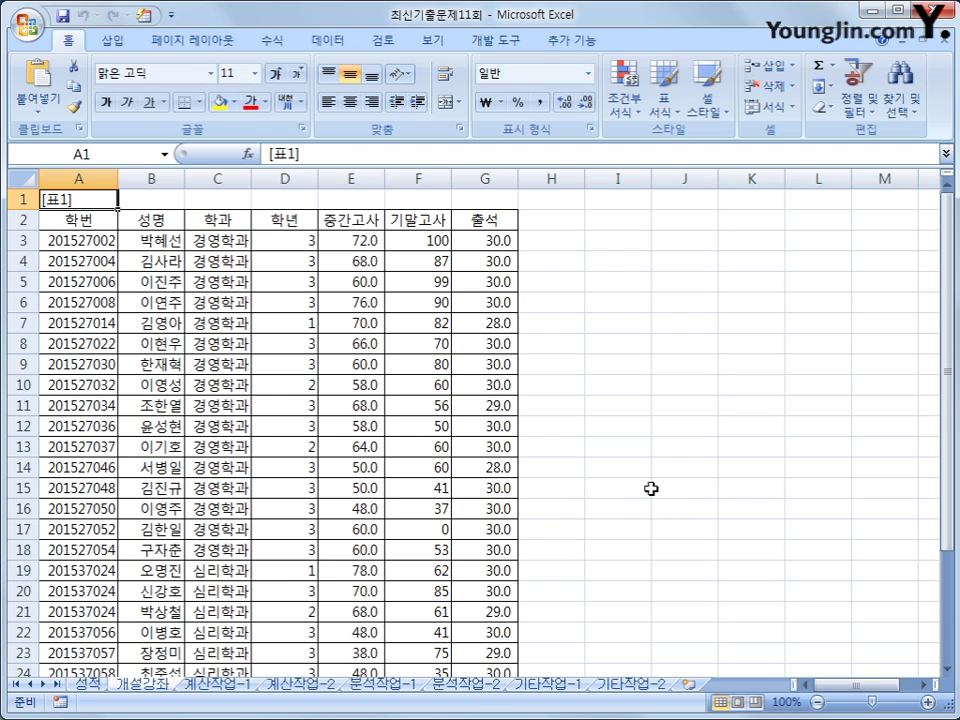
{"action": "scroll", "coordinate": [119, 652], "scroll_direction": "down", "scroll_amount": 2}
{"action": "scroll", "coordinate": [119, 652], "scroll_direction": "down", "scroll_amount": 4}
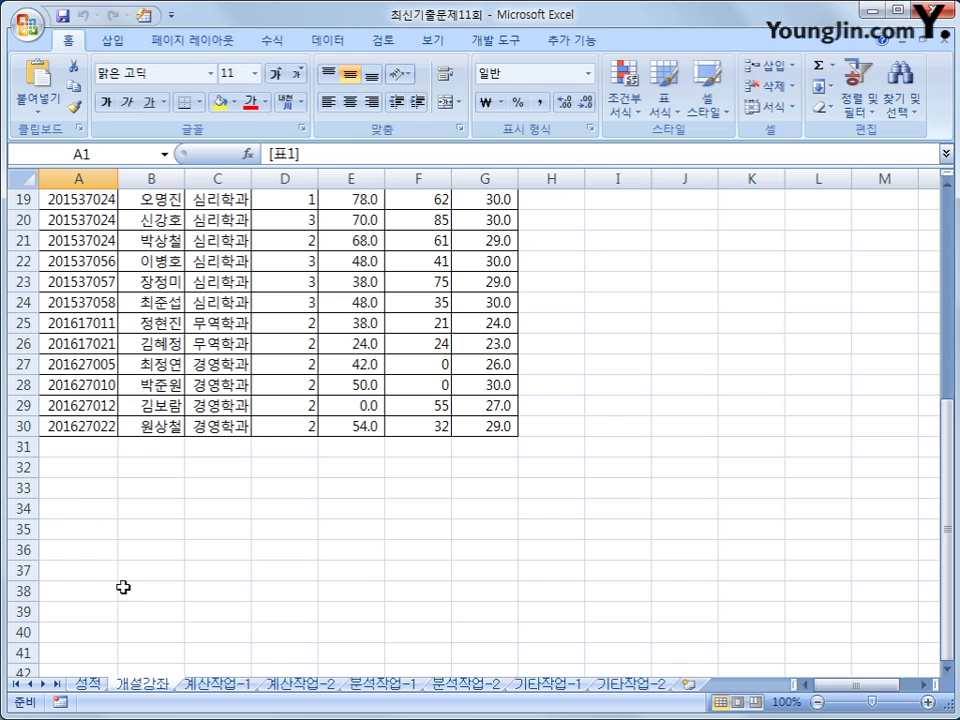
{"action": "left_click", "coordinate": [75, 489]}
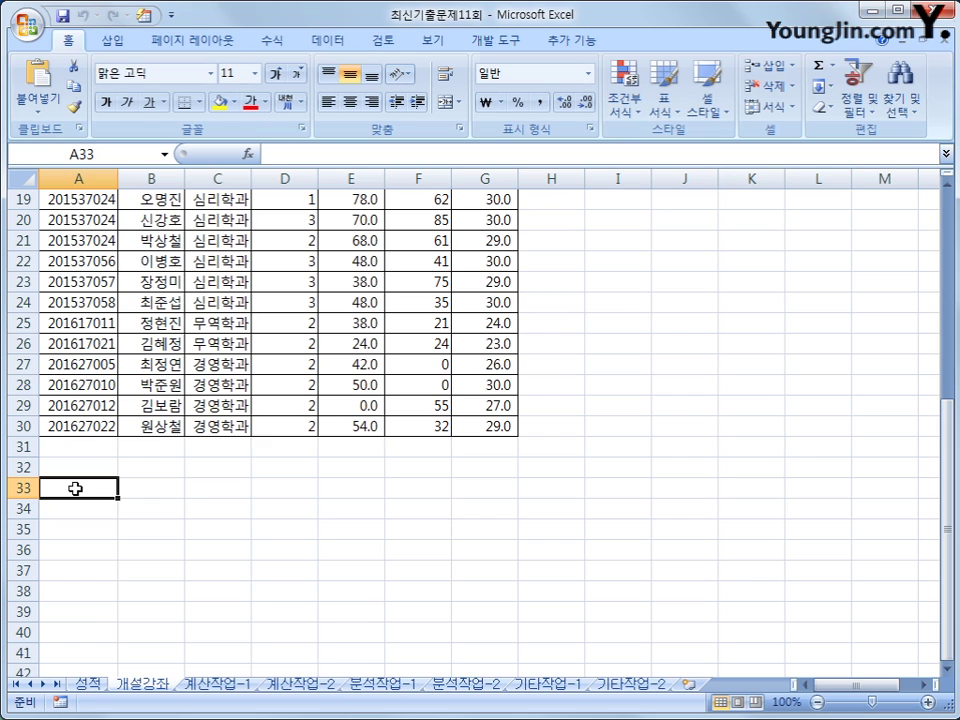
{"action": "type", "text": "조건"}
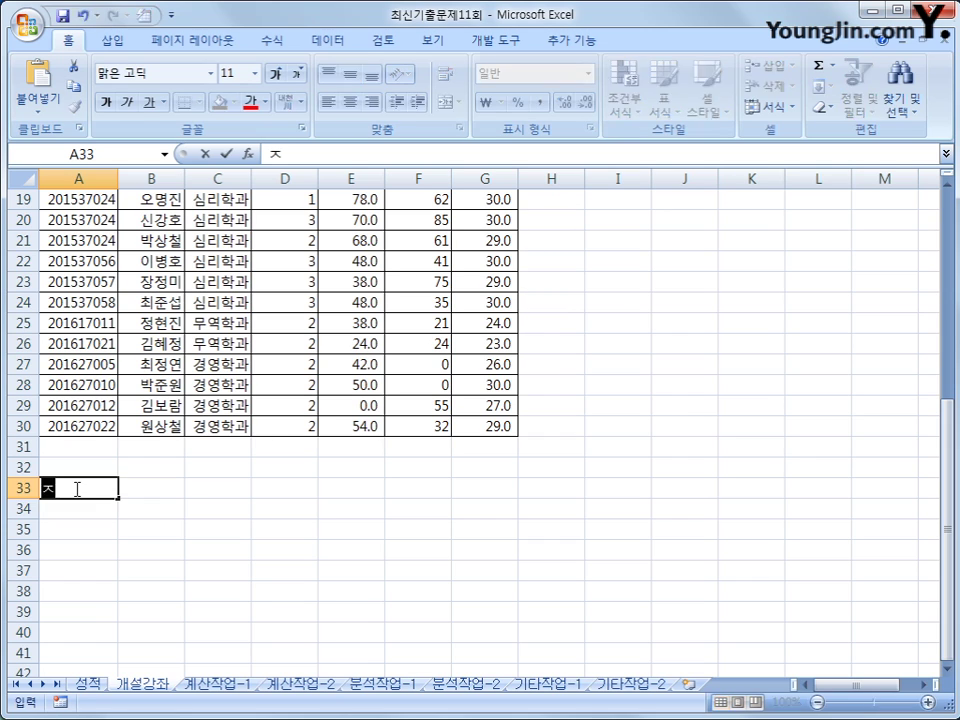
{"action": "key", "text": "Return"}
Enter the formula =LEFT(A3,4)=2015 in cell A34 as the 학번 criterion.
{"action": "type", "text": "=left("}
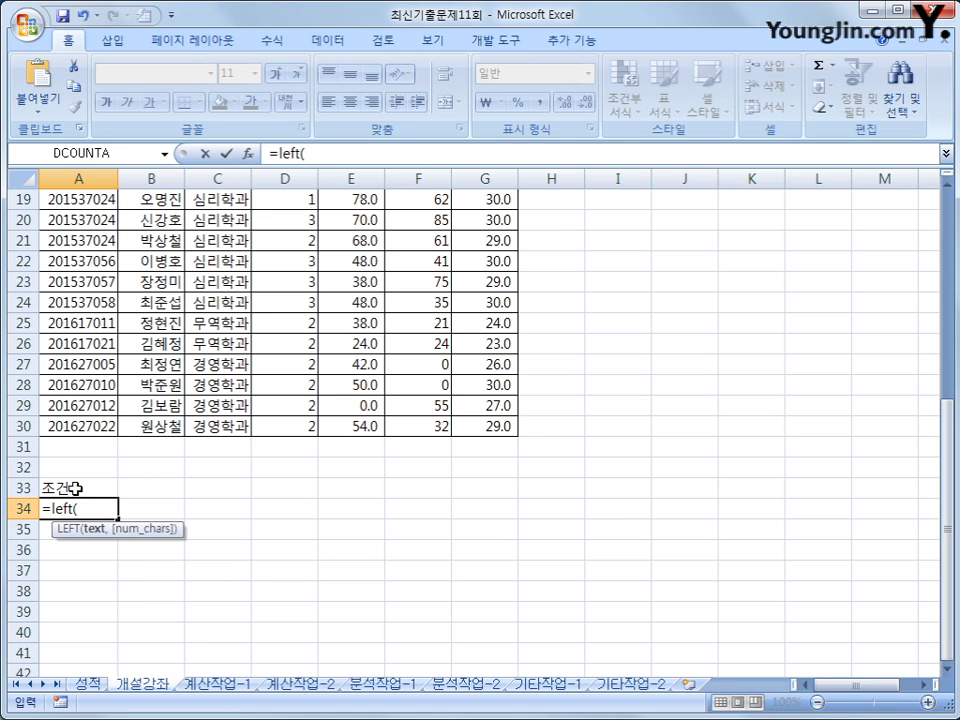
{"action": "scroll", "coordinate": [73, 488], "scroll_direction": "up", "scroll_amount": 6}
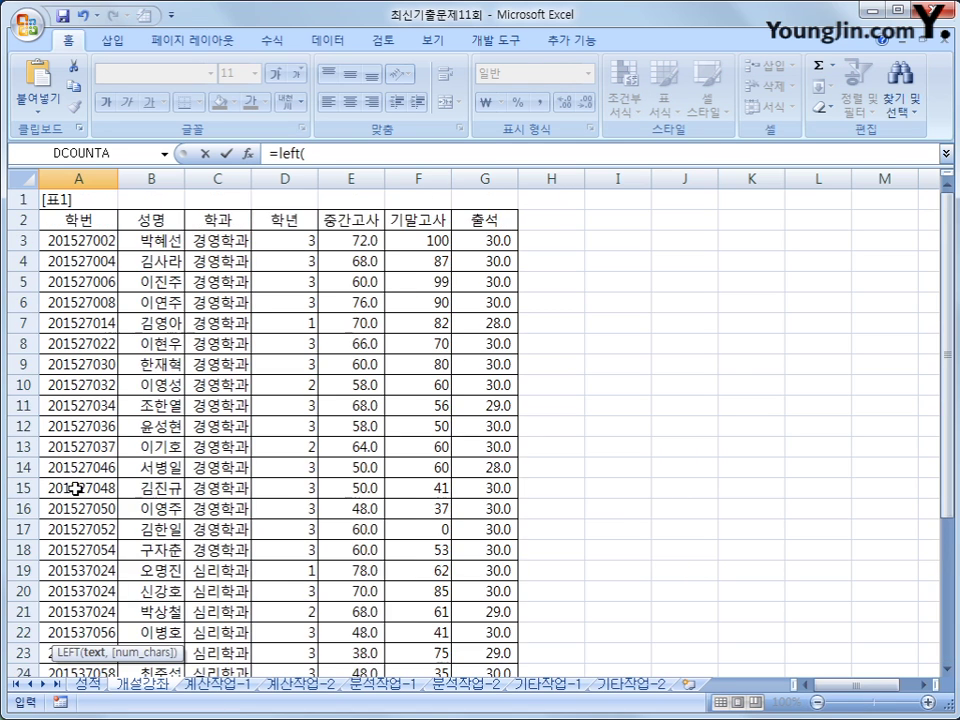
{"action": "left_click", "coordinate": [92, 242]}
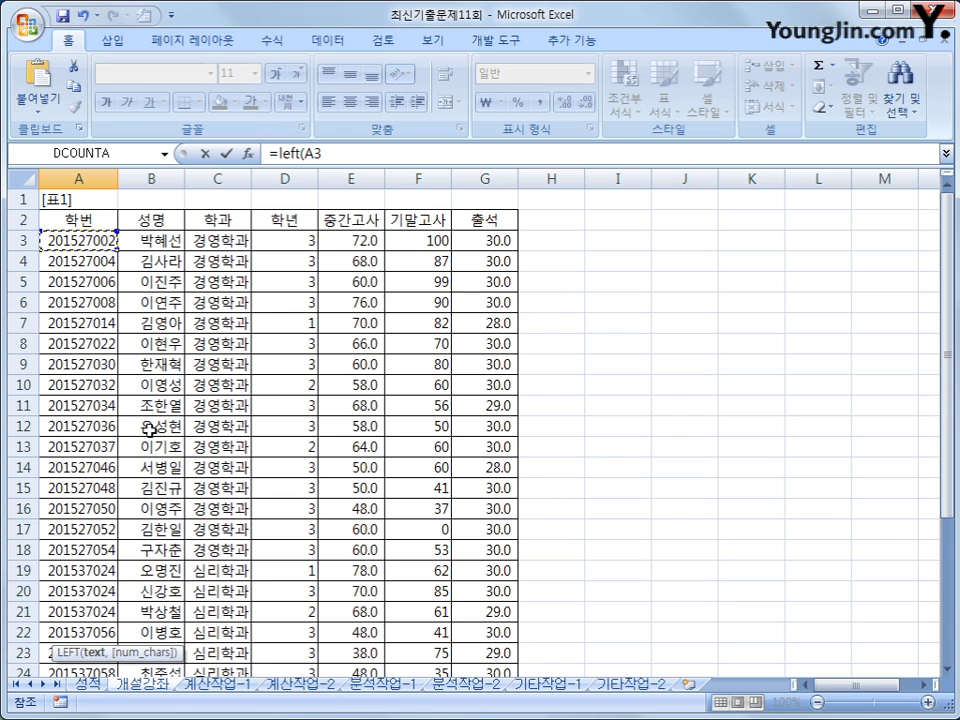
{"action": "type", "text": ","}
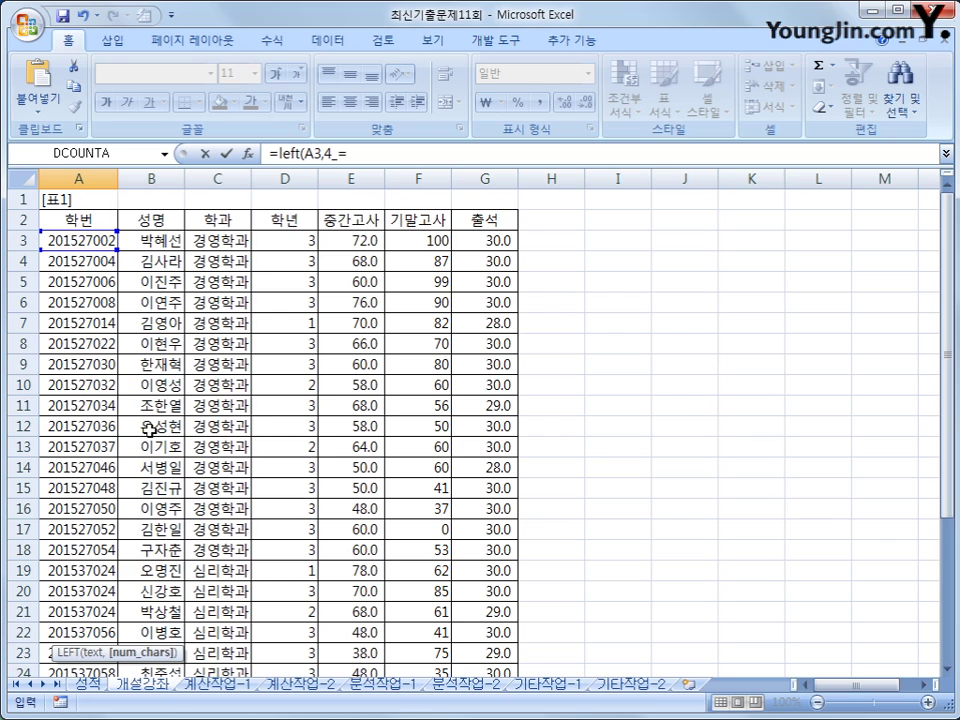
{"action": "type", "text": "4)=20"}
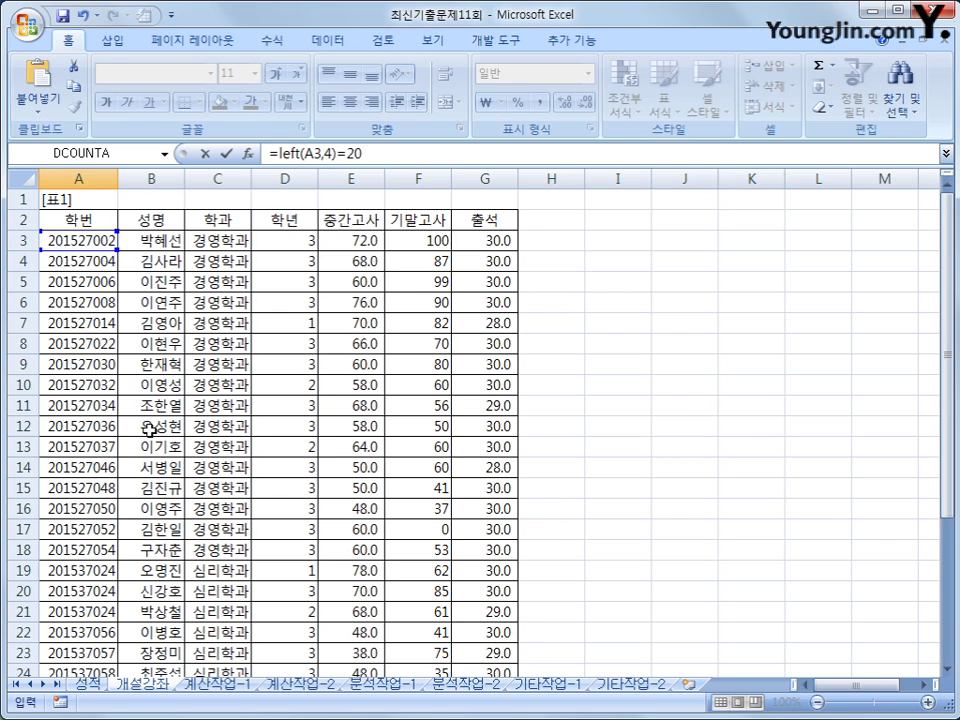
{"action": "type", "text": "1"}
{"action": "key", "text": "Return"}
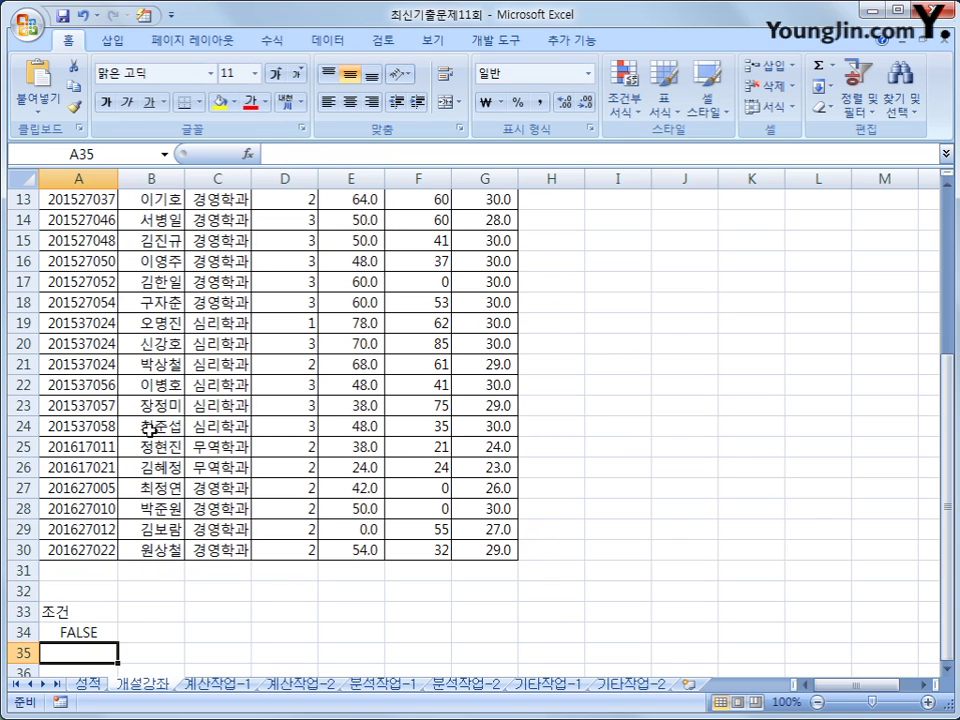
Add a second criterion beside the first, with the heading 학년 in B33 and the value 2 in B34.
{"action": "left_click", "coordinate": [148, 615]}
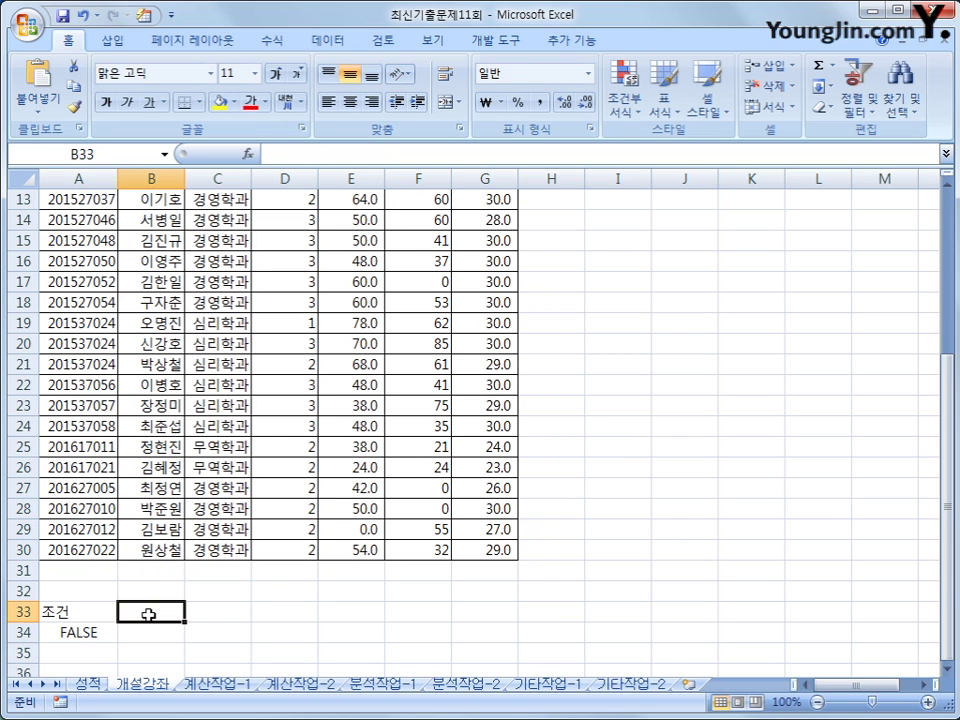
{"action": "type", "text": "gkrs"}
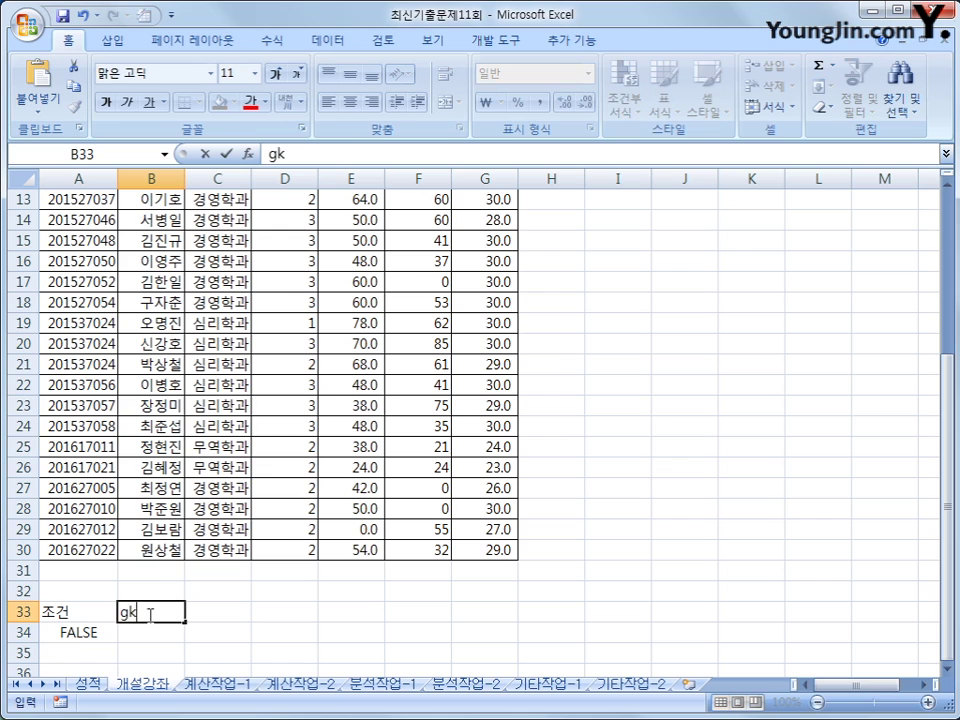
{"action": "key", "text": "BackSpace"}
{"action": "key", "text": "BackSpace"}
{"action": "key", "text": "BackSpace"}
{"action": "key", "text": "BackSpace"}
{"action": "type", "text": "학년"}
{"action": "key", "text": "Return"}
{"action": "type", "text": "2"}
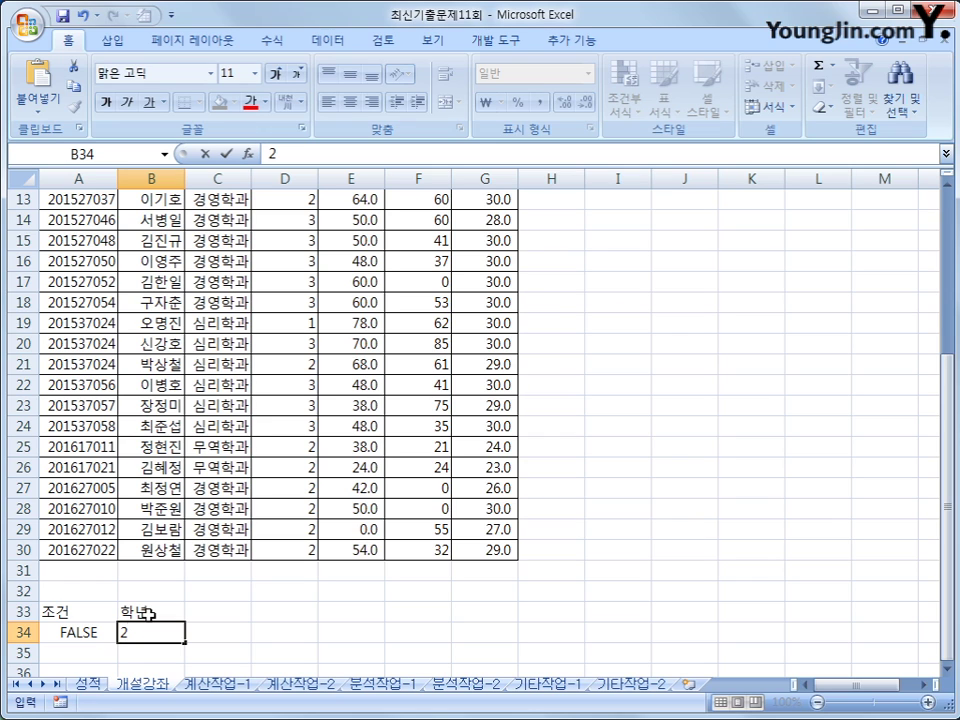
{"action": "left_click", "coordinate": [201, 608]}
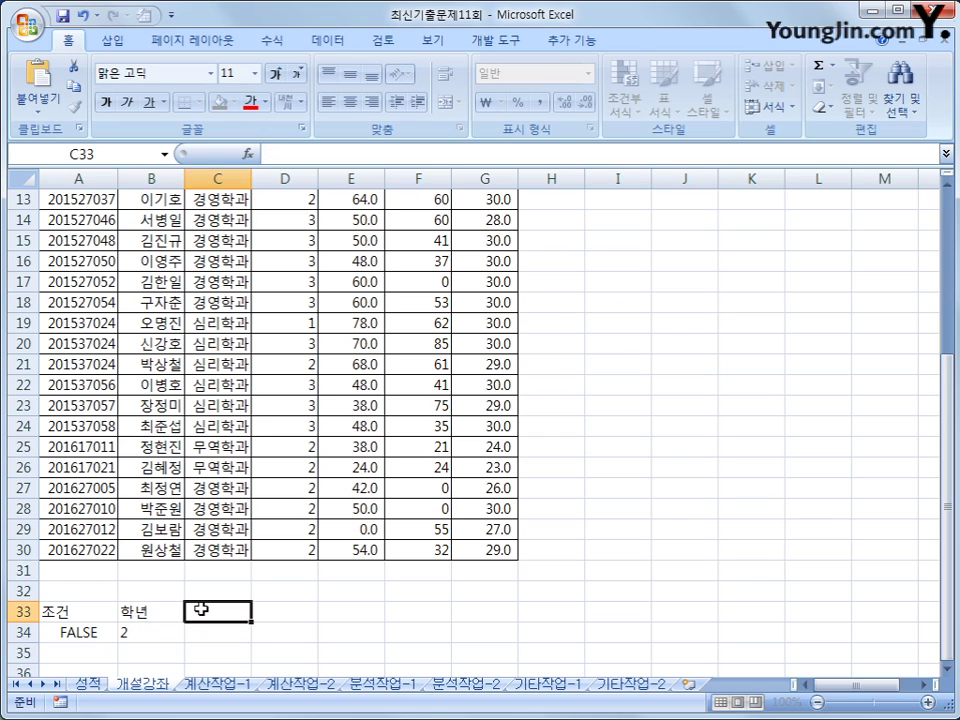
Enter the output headings 성명, 학번 and 학년 in cells A39 to C39.
{"action": "scroll", "coordinate": [150, 450], "scroll_direction": "up", "scroll_amount": 4}
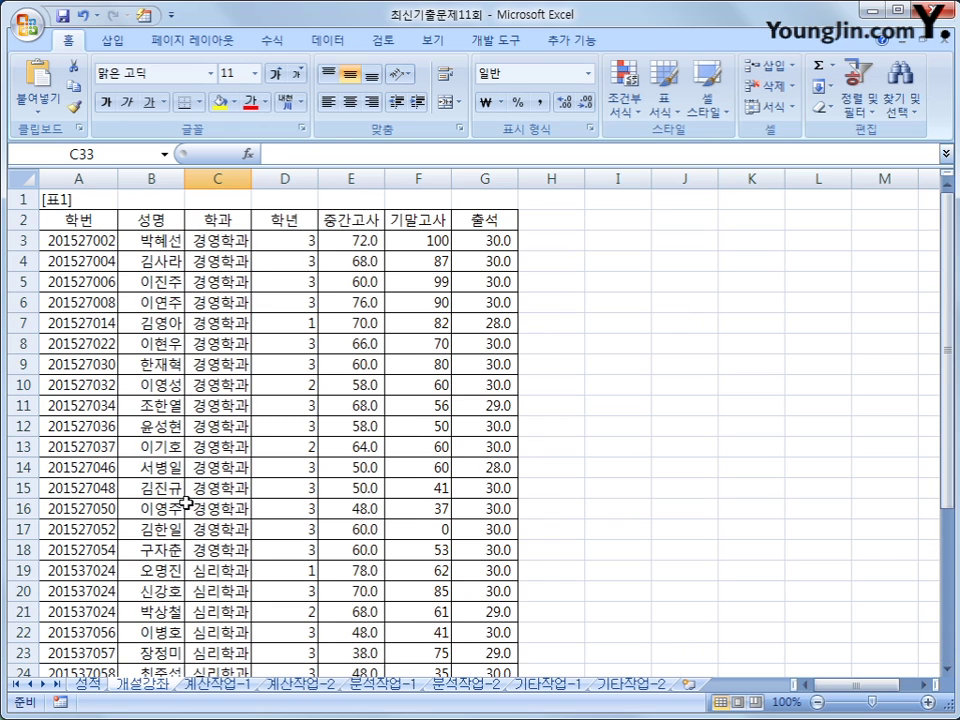
{"action": "left_click", "coordinate": [150, 220]}
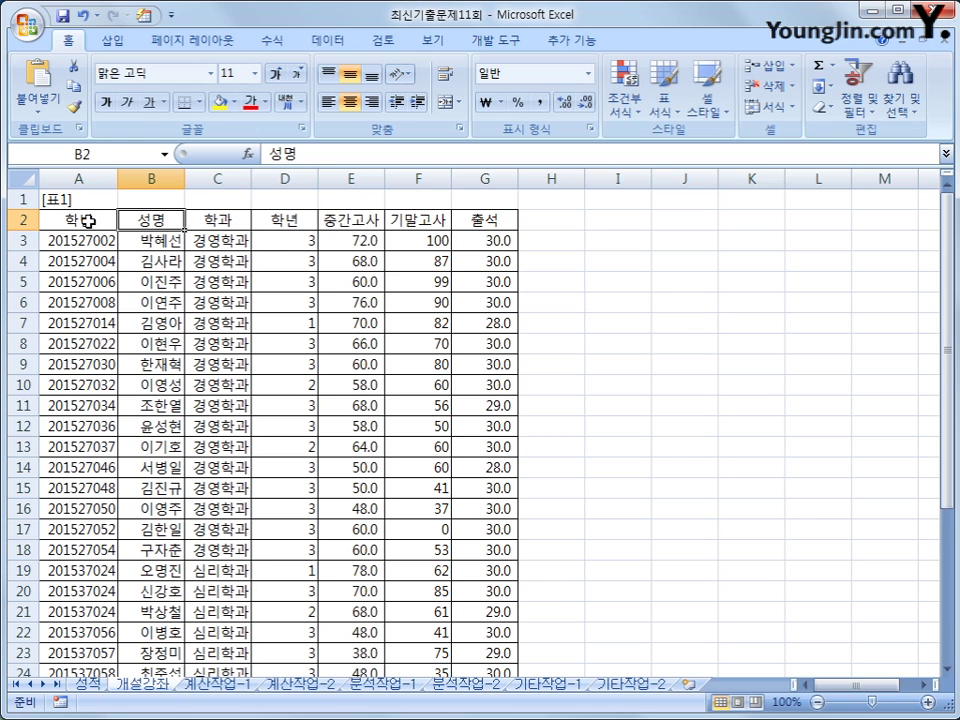
{"action": "scroll", "coordinate": [88, 221], "scroll_direction": "down", "scroll_amount": 8}
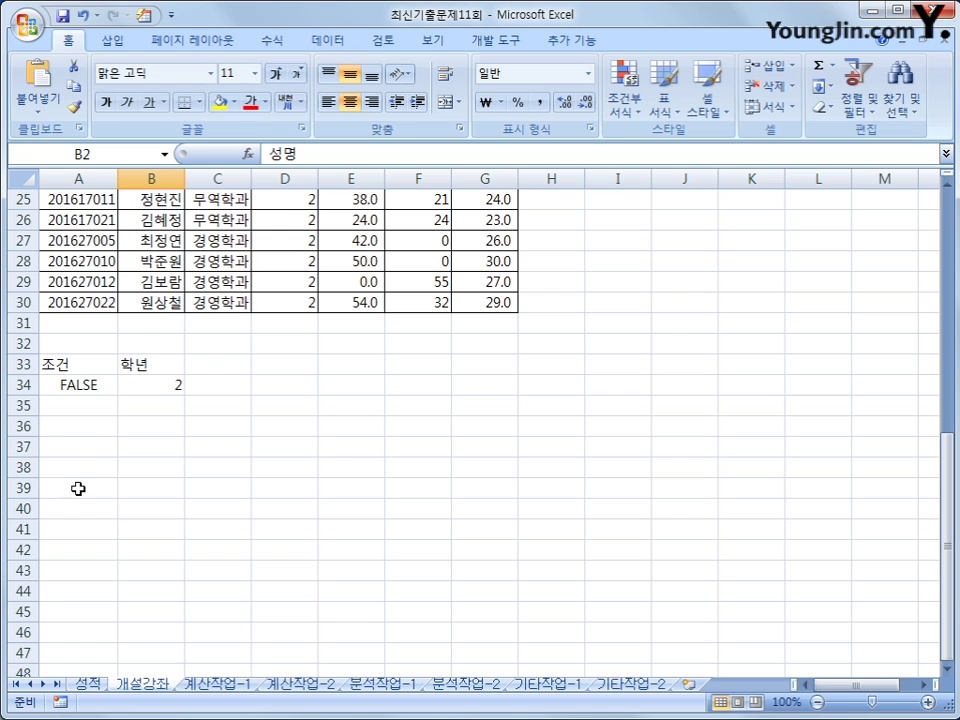
{"action": "left_click", "coordinate": [77, 489]}
{"action": "type", "text": "성명"}
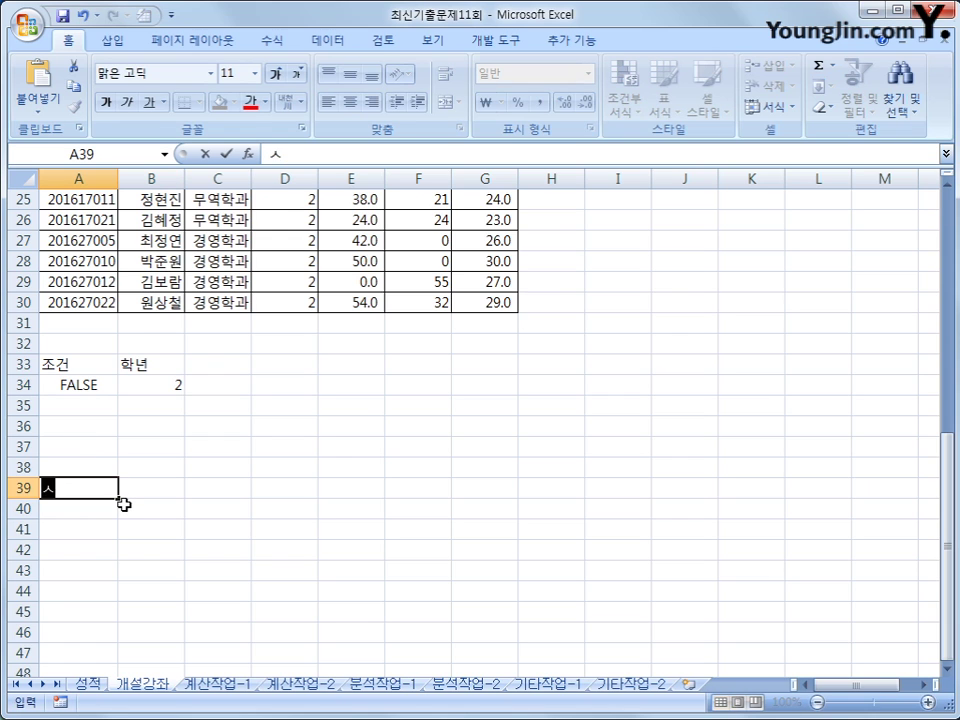
{"action": "key", "text": "Tab"}
{"action": "type", "text": "학번"}
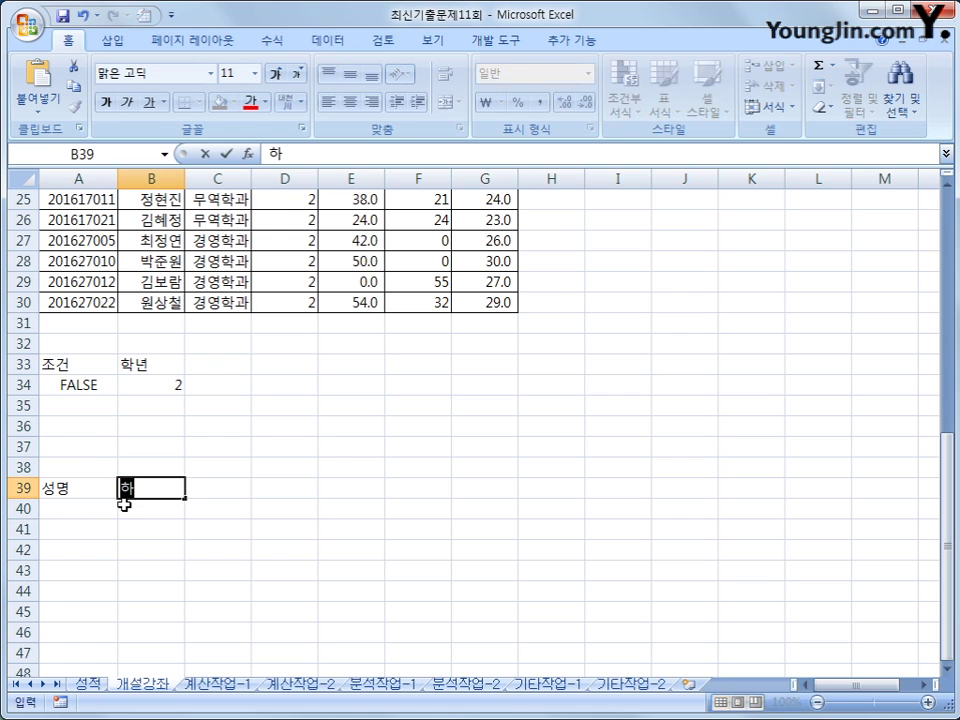
{"action": "key", "text": "Tab"}
{"action": "type", "text": "학년"}
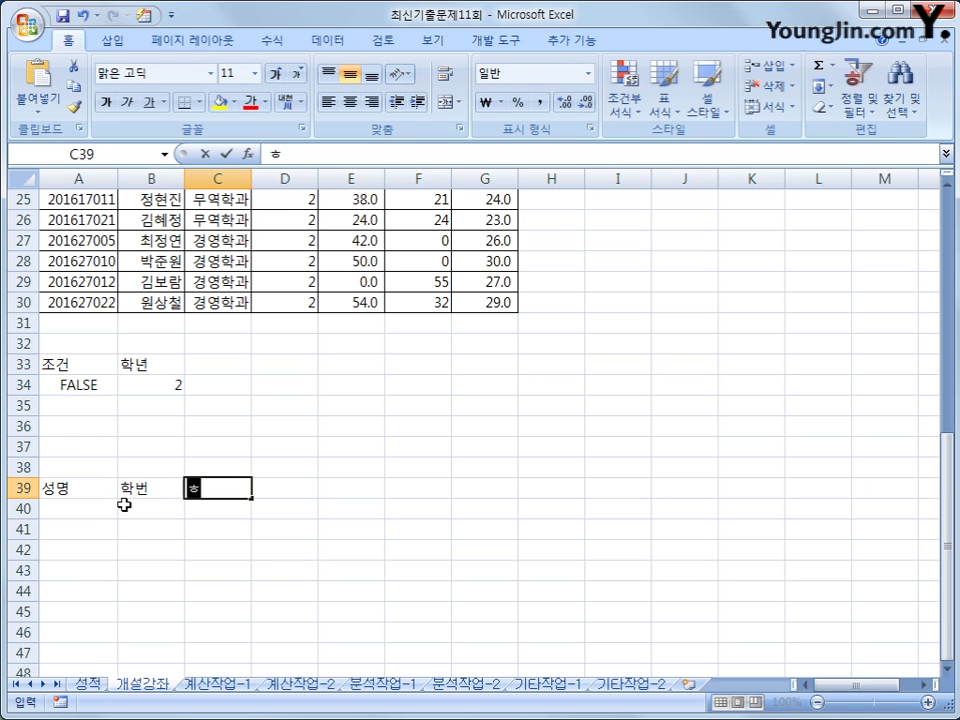
{"action": "key", "text": "Return"}
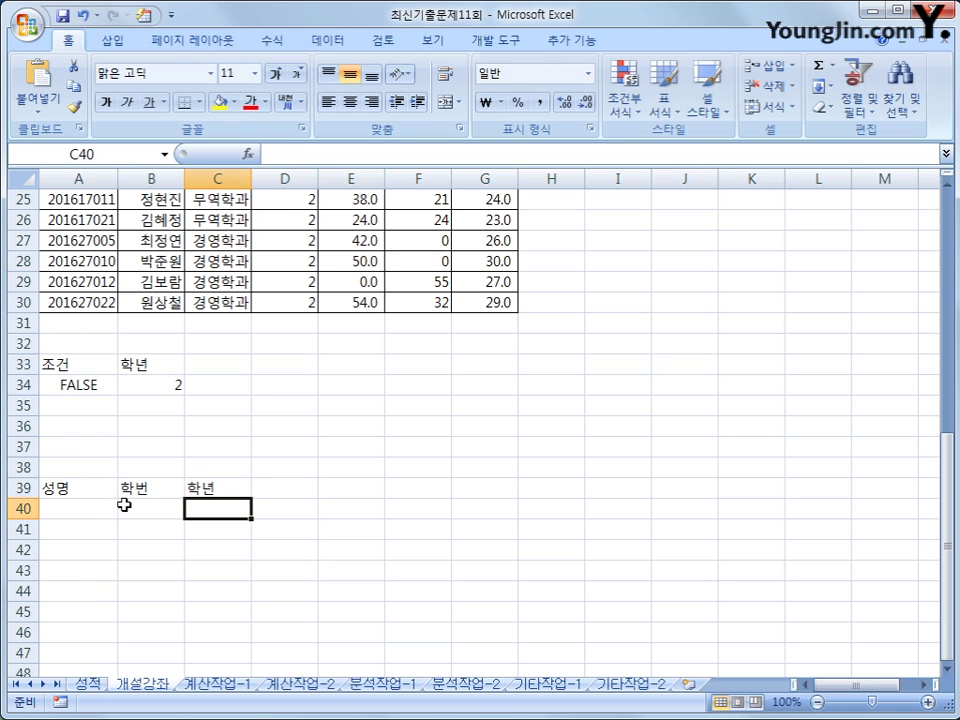
Start an advanced filter on the list A2:G30 with A33:B34 as its criteria range.
{"action": "scroll", "coordinate": [124, 505], "scroll_direction": "up", "scroll_amount": 7}
{"action": "left_click", "coordinate": [122, 321]}
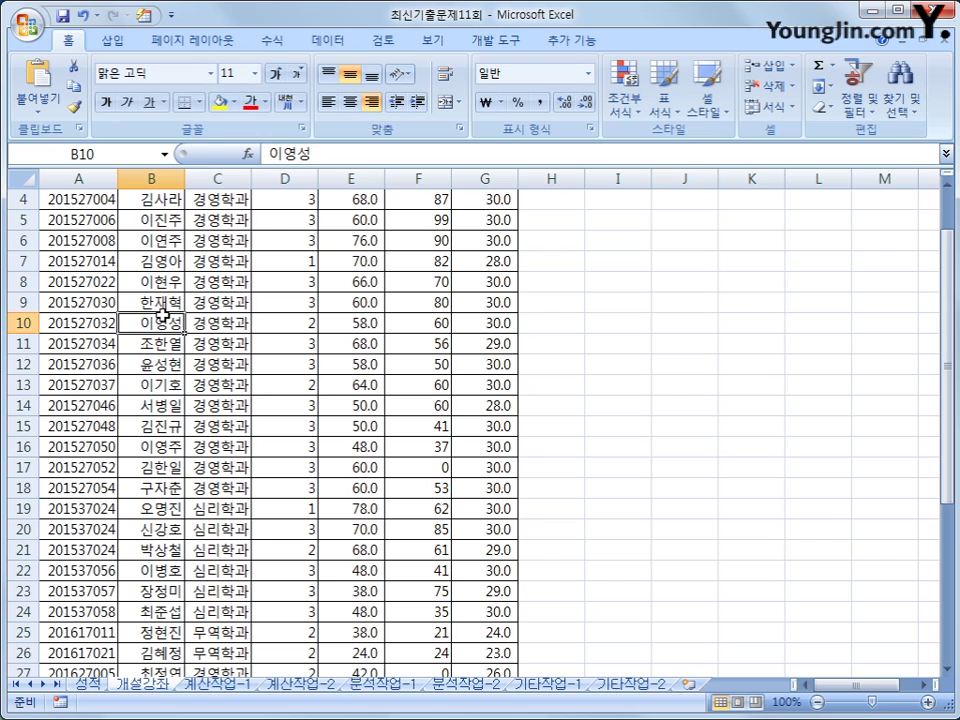
{"action": "left_click", "coordinate": [326, 41]}
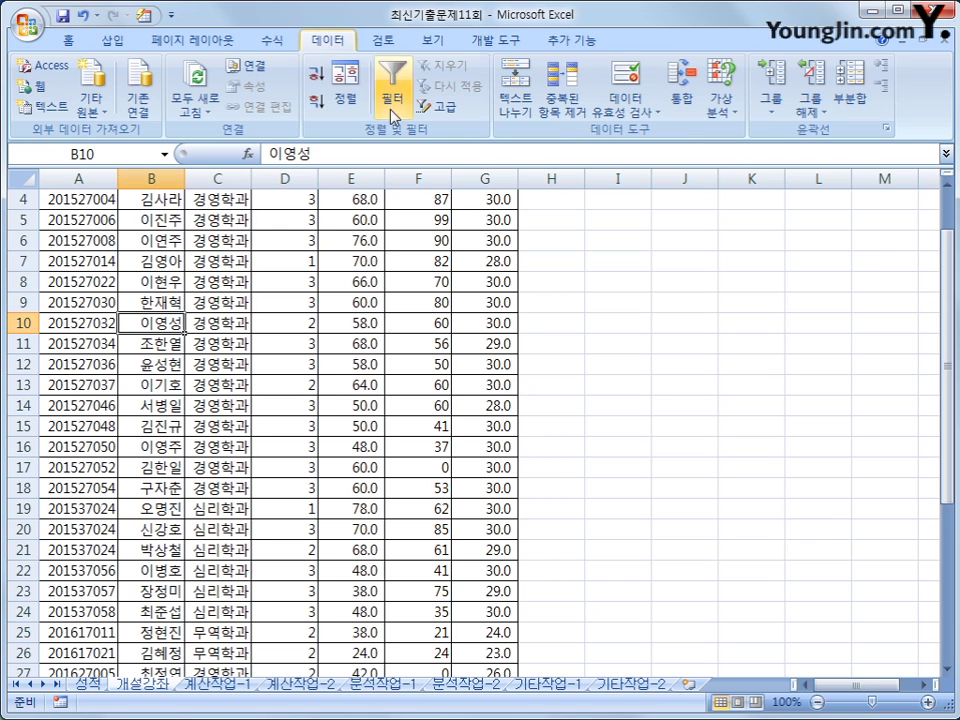
{"action": "left_click", "coordinate": [437, 106]}
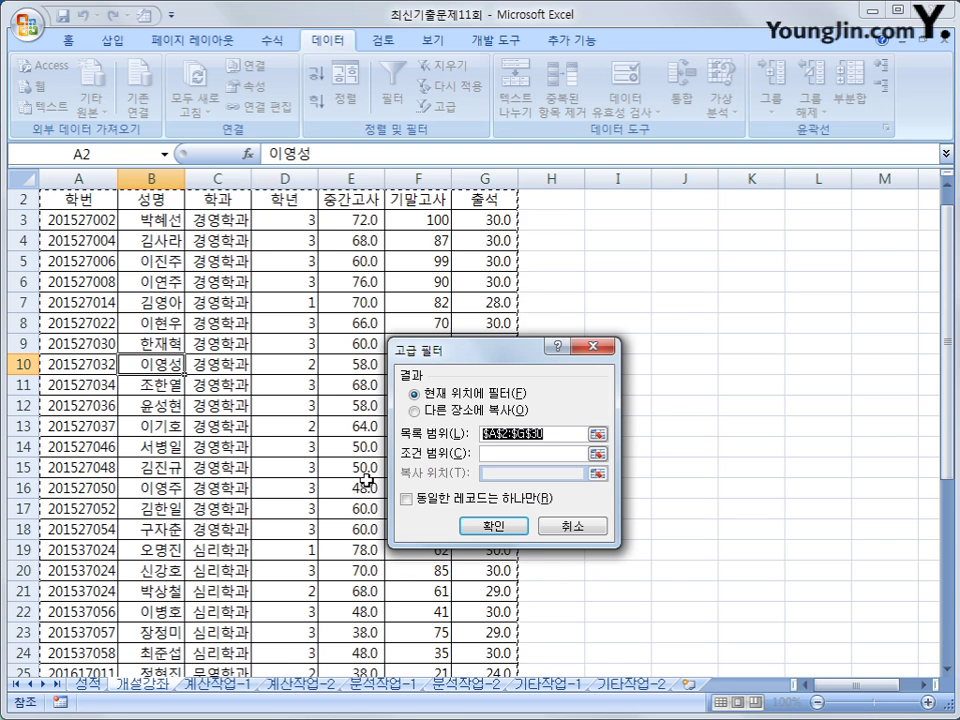
{"action": "scroll", "coordinate": [366, 481], "scroll_direction": "down", "scroll_amount": 2}
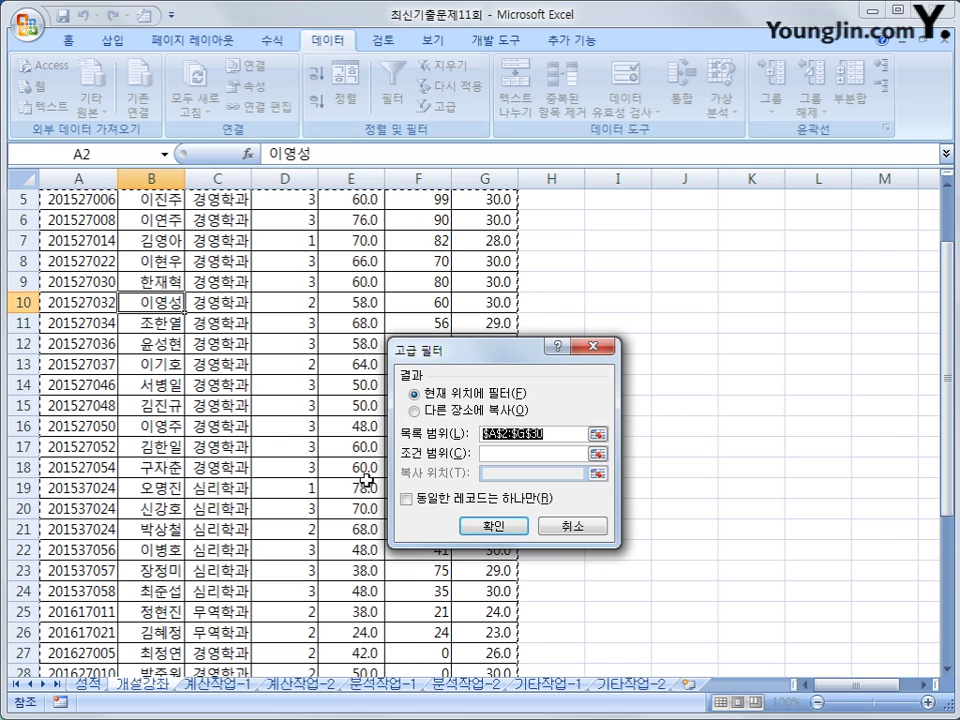
{"action": "left_click", "coordinate": [504, 454]}
{"action": "scroll", "coordinate": [264, 499], "scroll_direction": "down", "scroll_amount": 3}
{"action": "left_click_drag", "start_coordinate": [71, 525], "coordinate": [157, 549]}
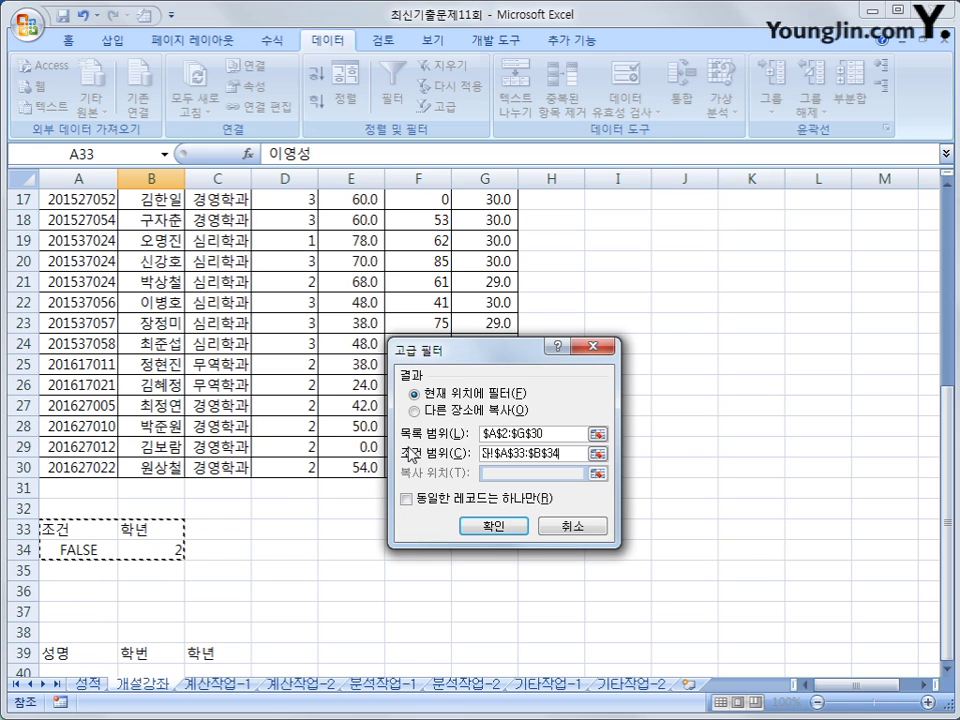
Set the advanced filter to copy its results to another location at A39:C39 and run it.
{"action": "left_click", "coordinate": [450, 411]}
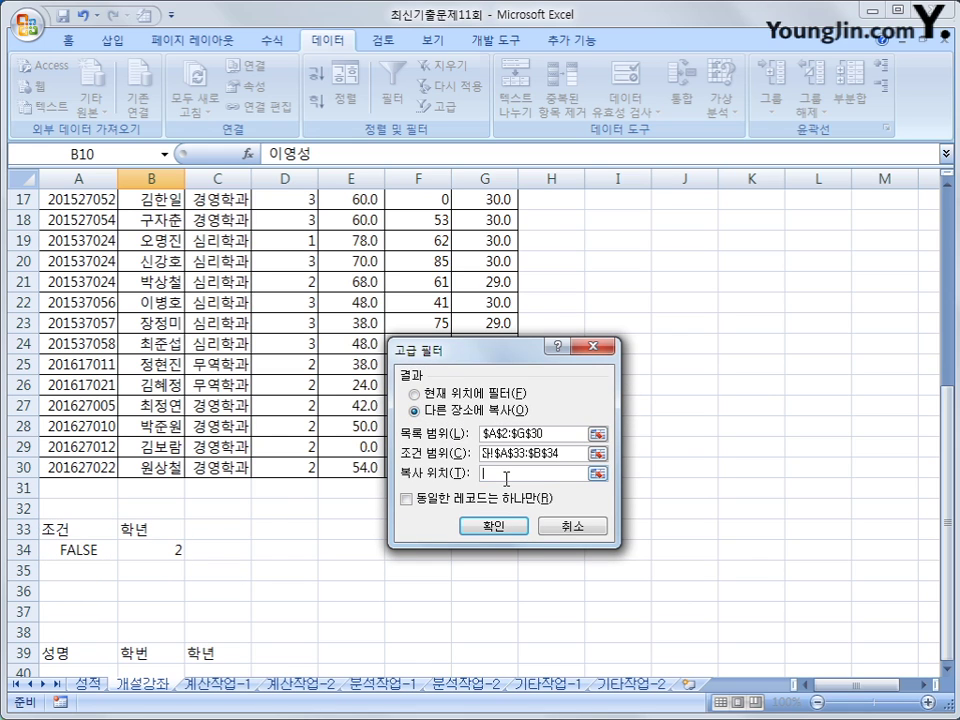
{"action": "scroll", "coordinate": [443, 480], "scroll_direction": "down", "scroll_amount": 3}
{"action": "left_click_drag", "start_coordinate": [71, 469], "coordinate": [230, 467]}
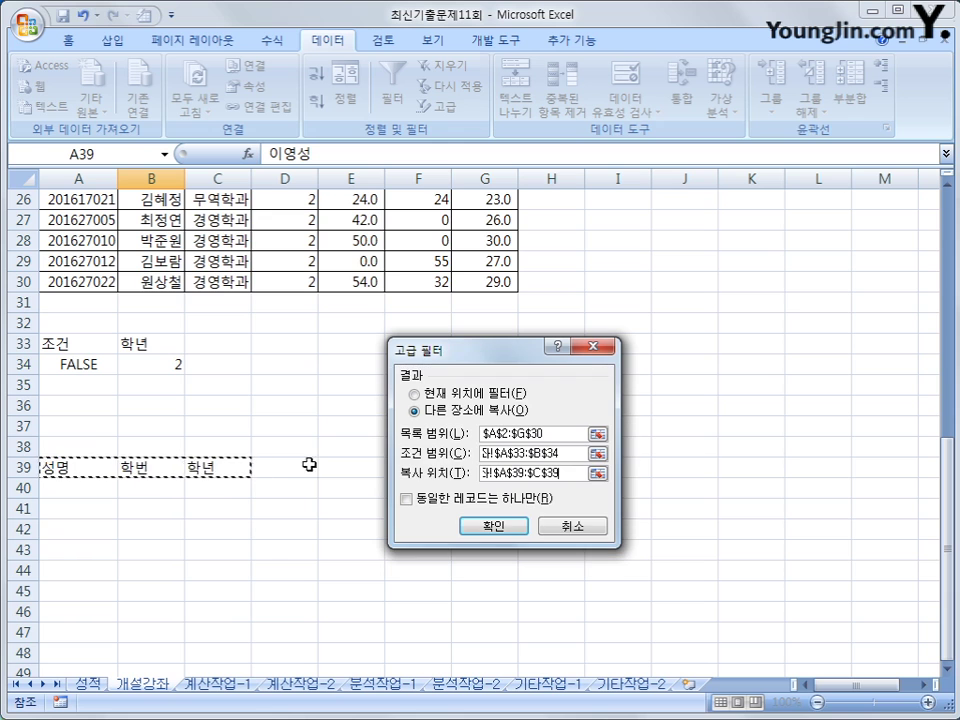
{"action": "left_click", "coordinate": [493, 525]}
{"action": "scroll", "coordinate": [493, 527], "scroll_direction": "down", "scroll_amount": 4}
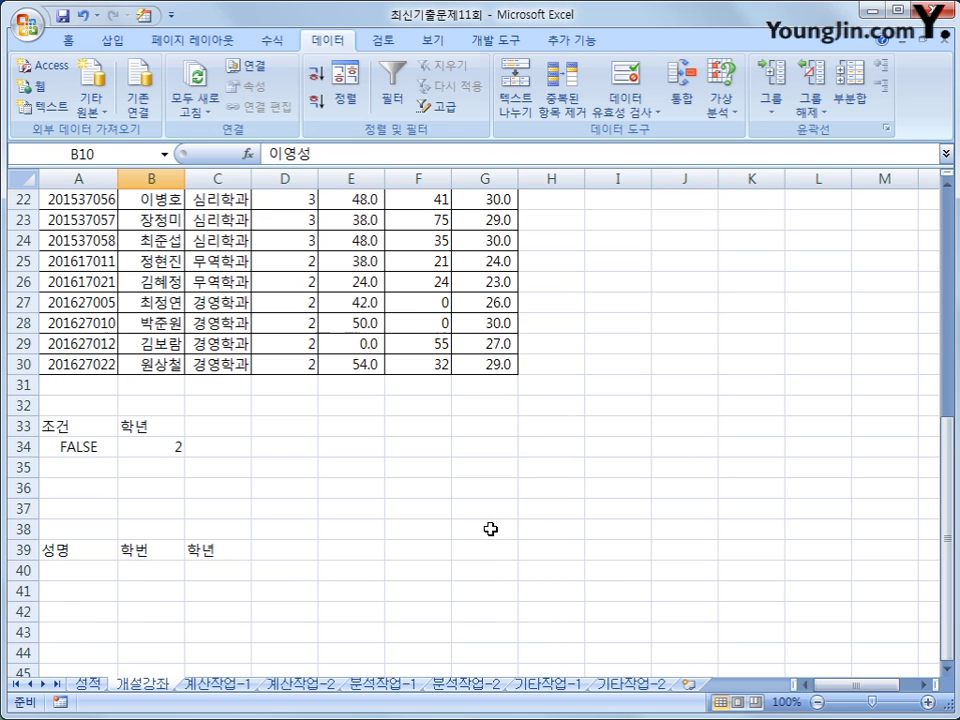
Check the list's 학번 and 학년 entries against the advanced filter's criteria and output area.
{"action": "left_click", "coordinate": [137, 553]}
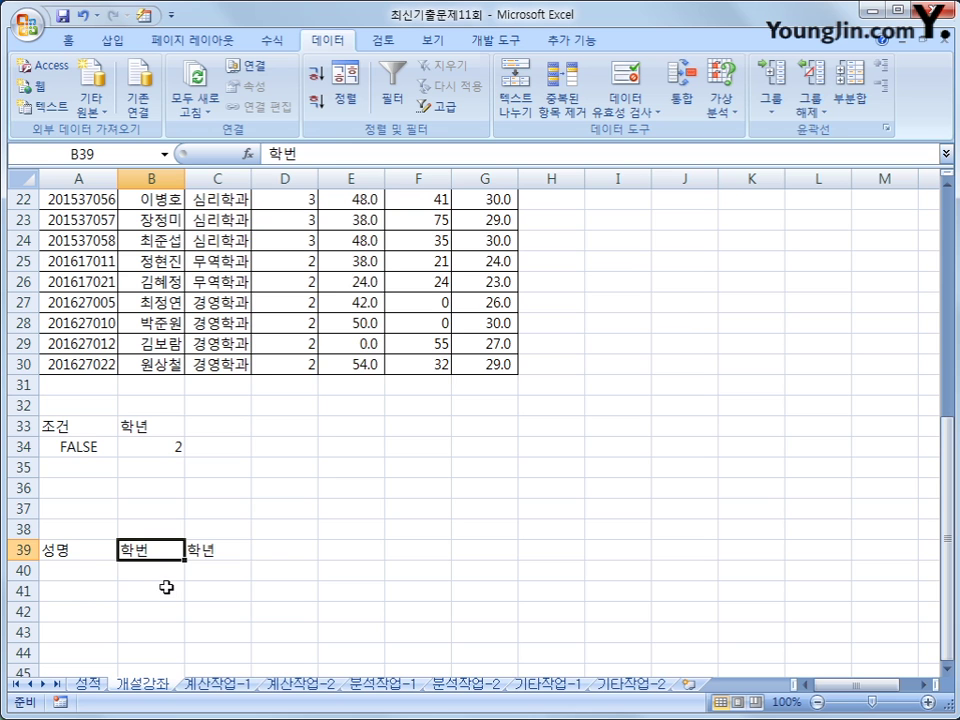
{"action": "scroll", "coordinate": [168, 594], "scroll_direction": "up", "scroll_amount": 5}
{"action": "scroll", "coordinate": [166, 585], "scroll_direction": "up", "scroll_amount": 2}
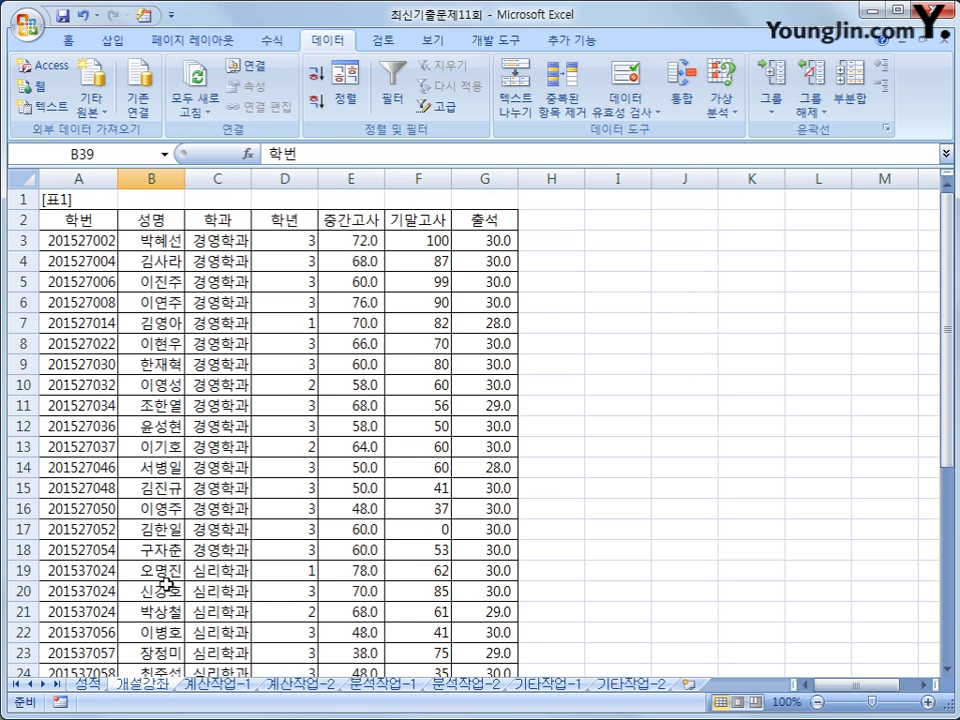
{"action": "scroll", "coordinate": [271, 445], "scroll_direction": "down", "scroll_amount": 4}
{"action": "scroll", "coordinate": [271, 445], "scroll_direction": "up", "scroll_amount": 3}
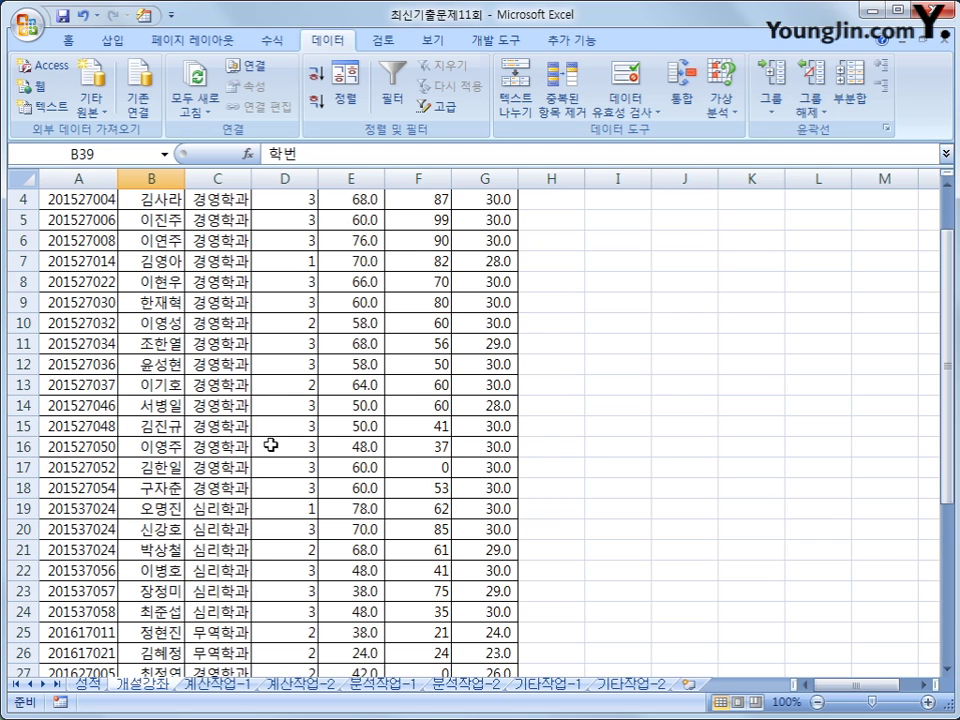
{"action": "scroll", "coordinate": [271, 445], "scroll_direction": "up", "scroll_amount": 1}
{"action": "scroll", "coordinate": [271, 445], "scroll_direction": "down", "scroll_amount": 1}
{"action": "scroll", "coordinate": [271, 445], "scroll_direction": "up", "scroll_amount": 1}
{"action": "scroll", "coordinate": [271, 445], "scroll_direction": "down", "scroll_amount": 4}
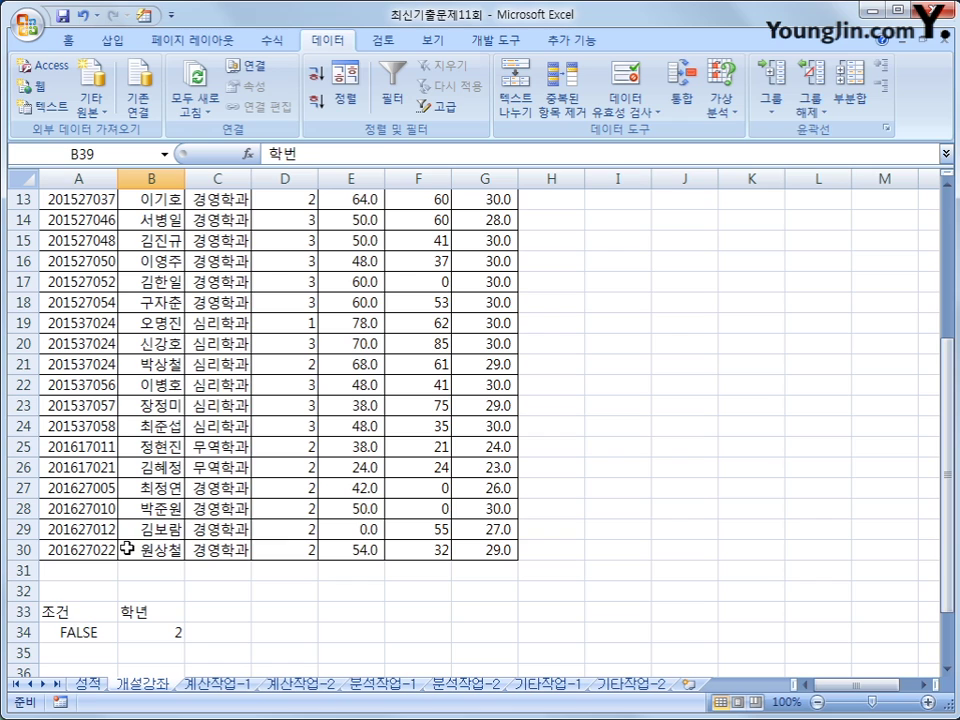
Change the criteria formula in A34 to =LEFT(A3,4)="2015", comparing against text.
{"action": "left_click", "coordinate": [72, 630]}
{"action": "left_click", "coordinate": [357, 154]}
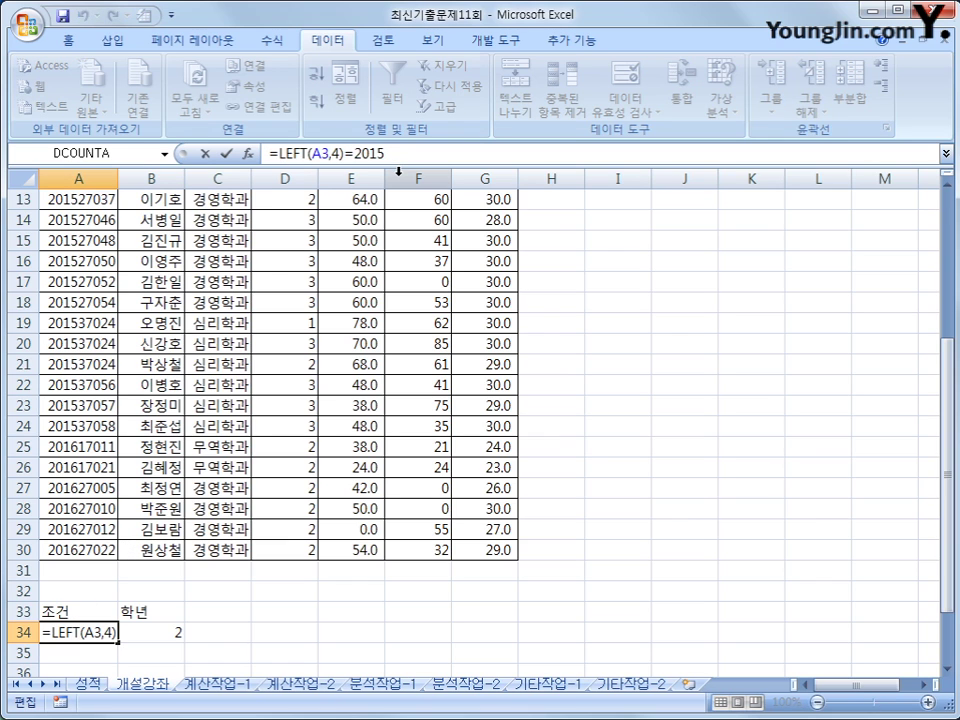
{"action": "type", "text": "\"2015\""}
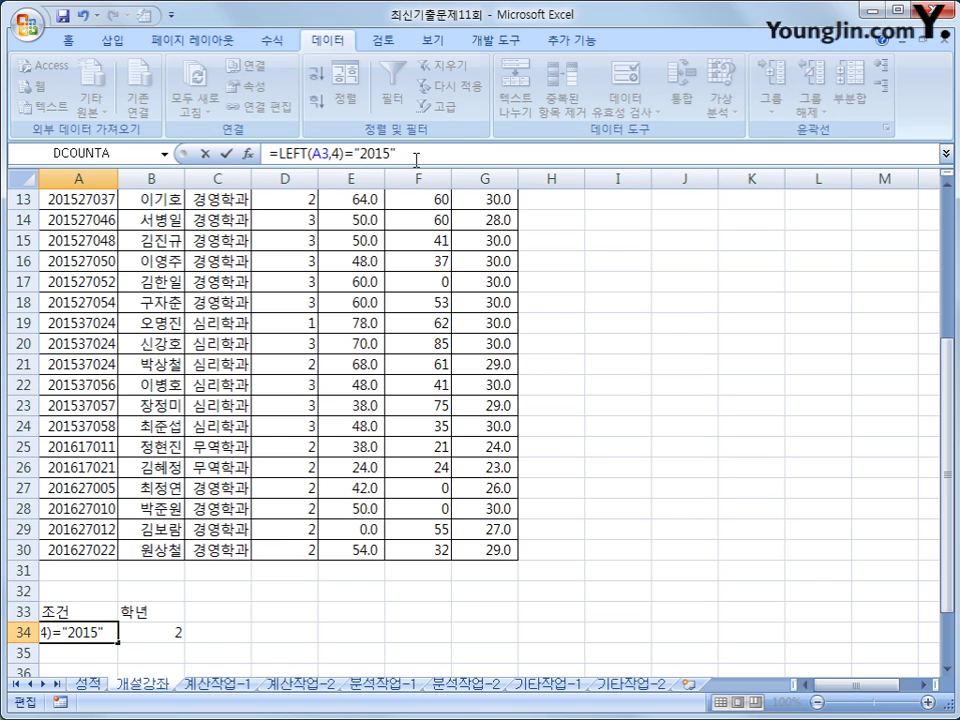
{"action": "key", "text": "Return"}
Run the advanced filter on A2:G30 again with criteria A33:B34, copying the results to A39:C39.
{"action": "left_click", "coordinate": [285, 302]}
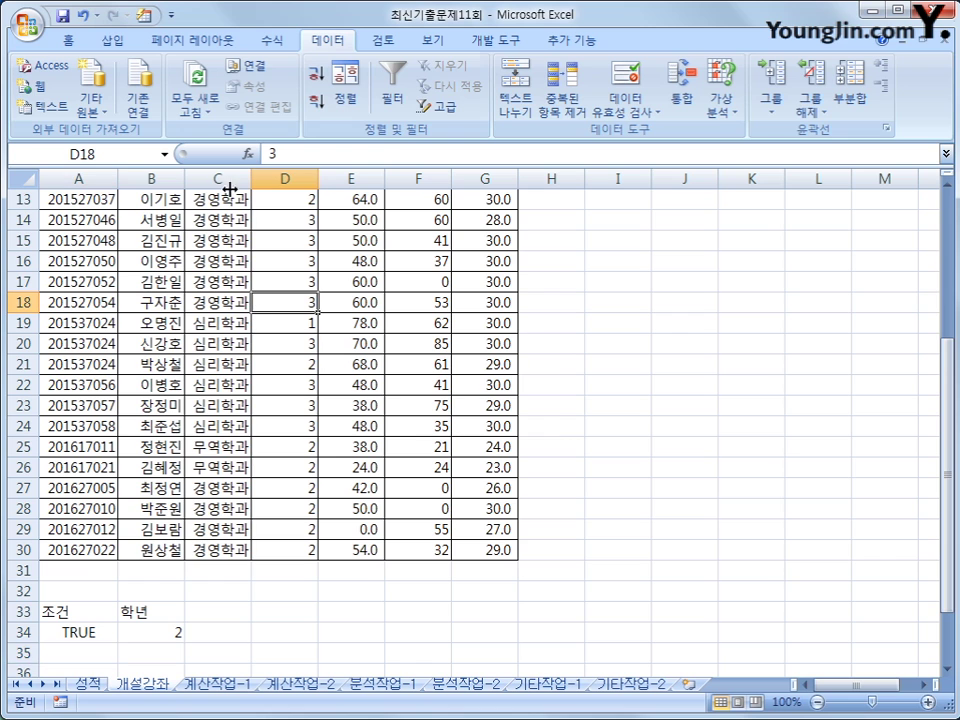
{"action": "left_click", "coordinate": [440, 105]}
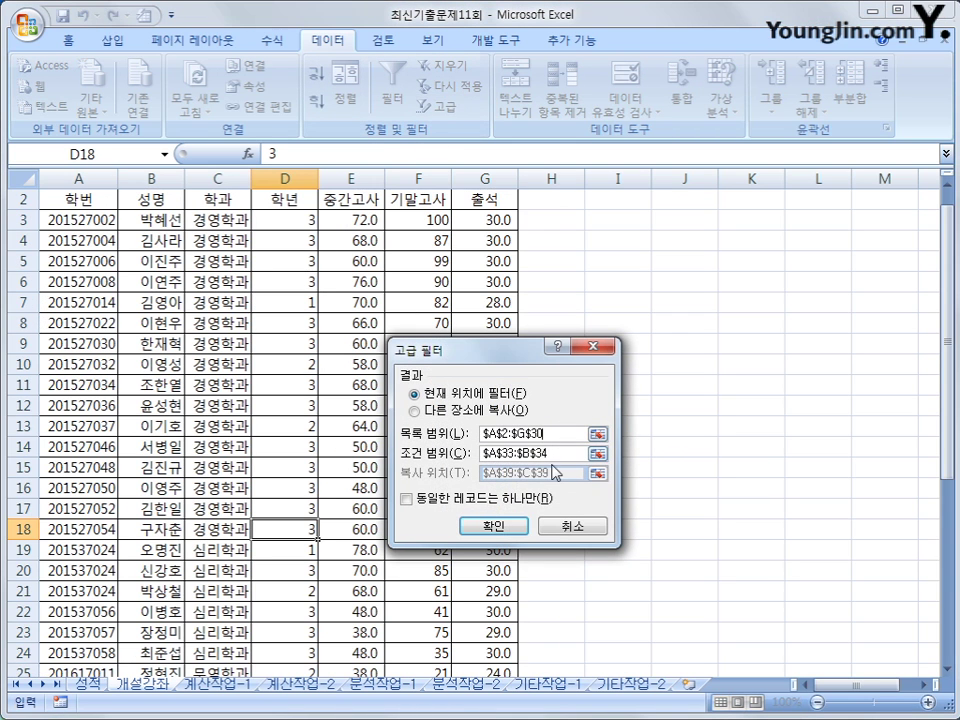
{"action": "key", "text": "Tab"}
{"action": "key", "text": "alt+o"}
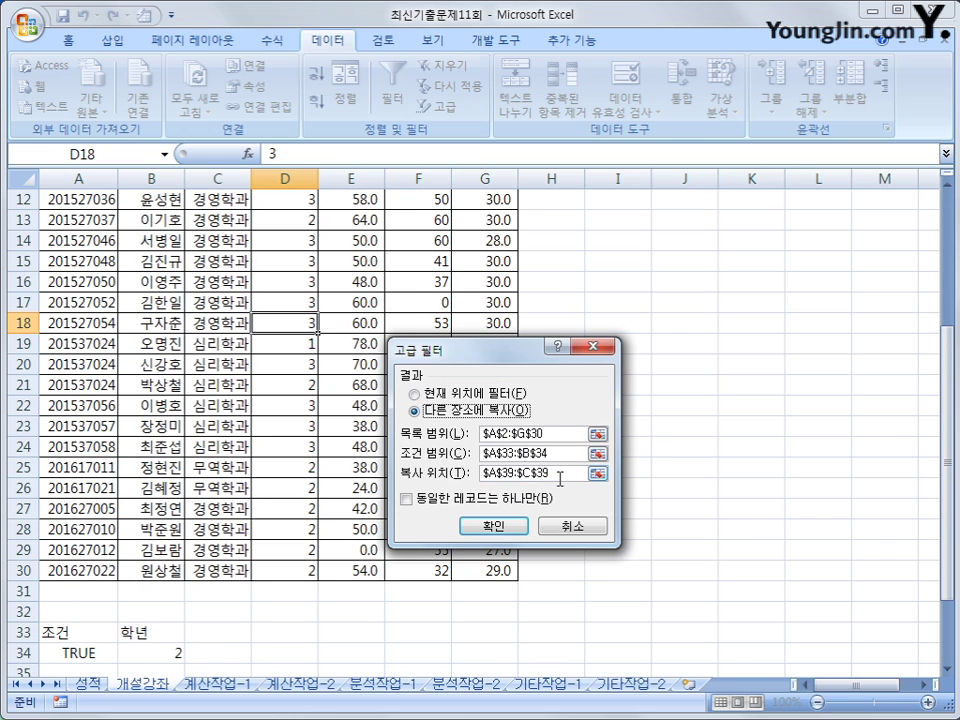
{"action": "left_click", "coordinate": [560, 474]}
{"action": "left_click", "coordinate": [516, 526]}
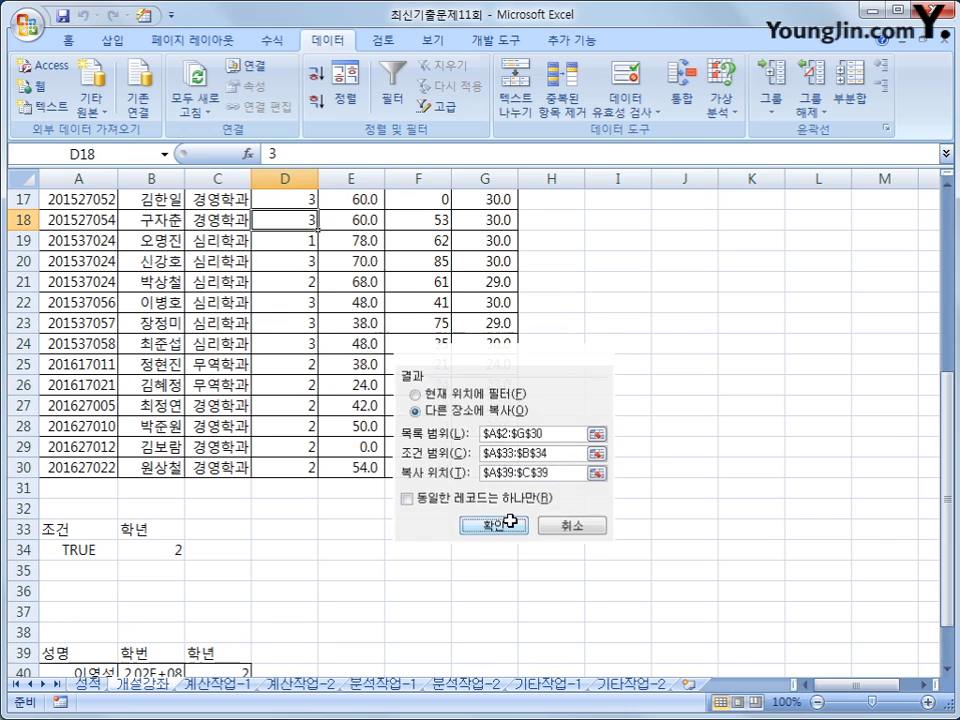
Widen column B so the extracted 학번 values display in full.
{"action": "scroll", "coordinate": [506, 499], "scroll_direction": "down", "scroll_amount": 3}
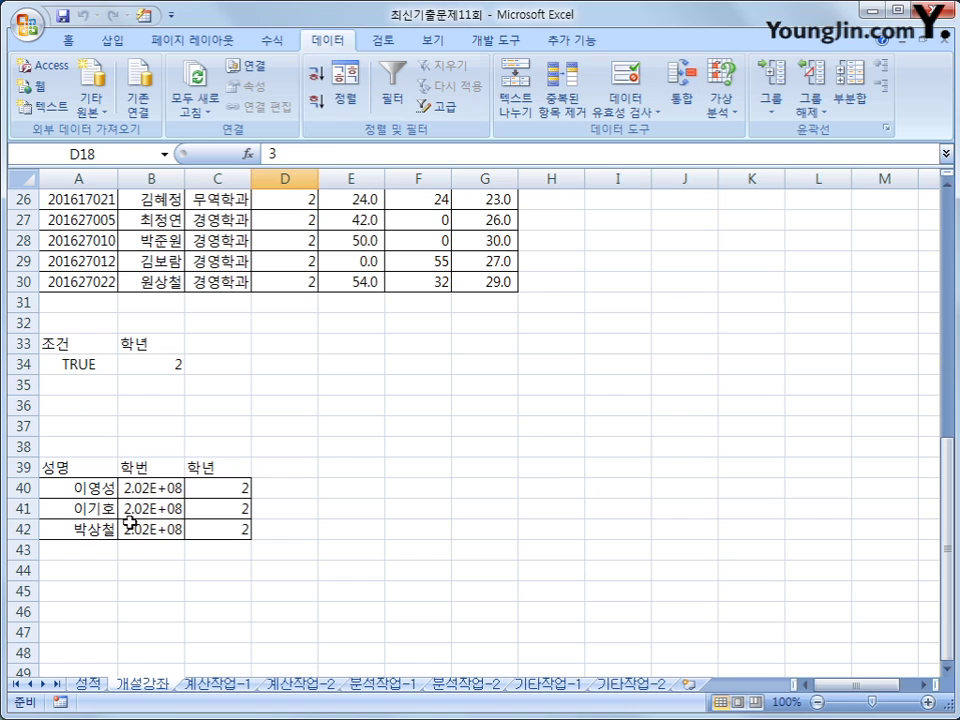
{"action": "left_click", "coordinate": [145, 489]}
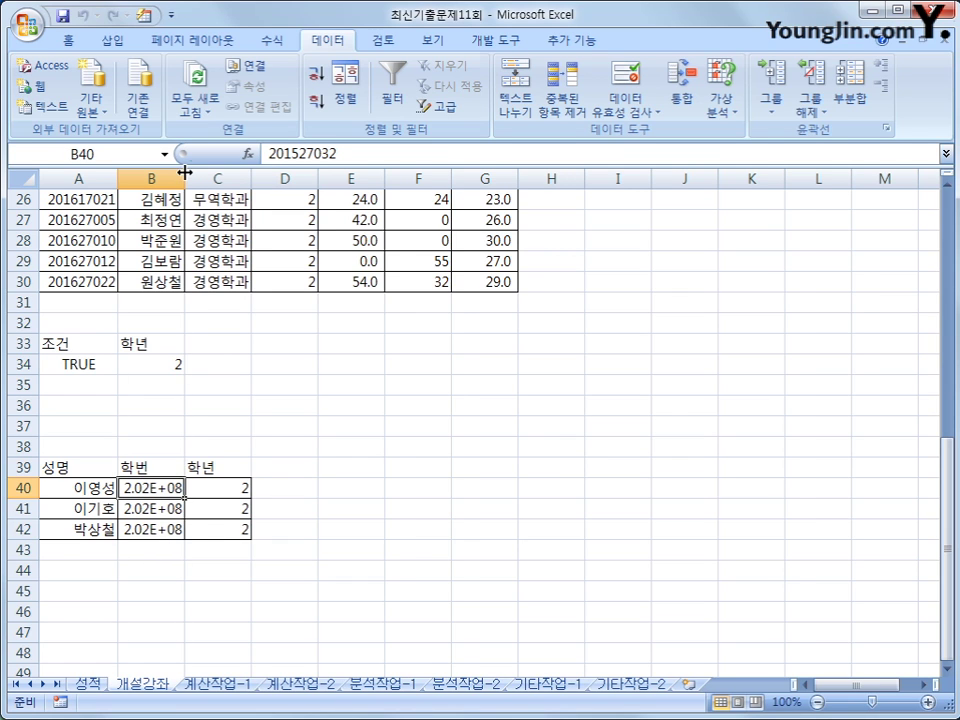
{"action": "left_click_drag", "start_coordinate": [185, 172], "coordinate": [196, 172]}
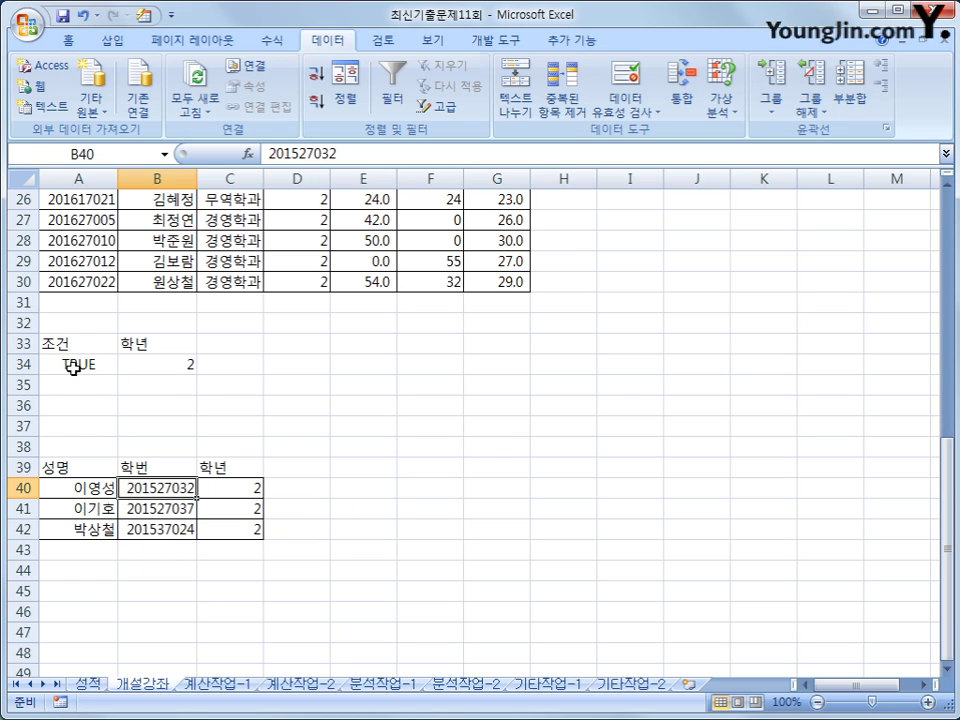
Review the criteria cells A33:B34 and the output headings in A39:C39.
{"action": "left_click", "coordinate": [127, 344]}
{"action": "left_click", "coordinate": [76, 344]}
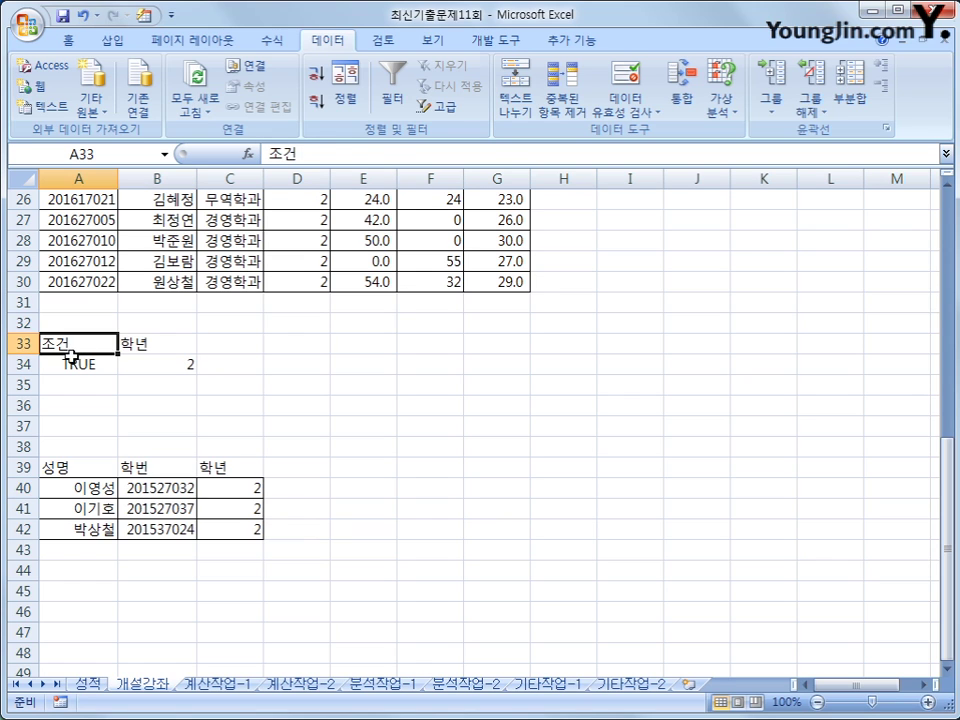
{"action": "left_click", "coordinate": [100, 364]}
{"action": "left_click", "coordinate": [142, 362]}
{"action": "left_click", "coordinate": [93, 363]}
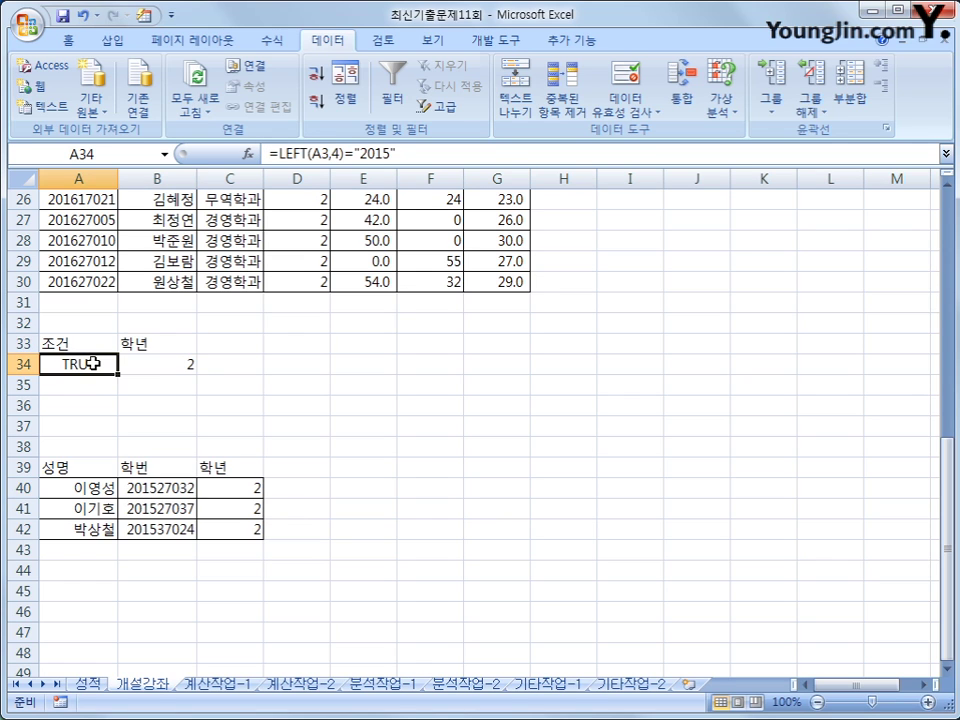
{"action": "left_click", "coordinate": [80, 461]}
{"action": "left_click", "coordinate": [185, 464]}
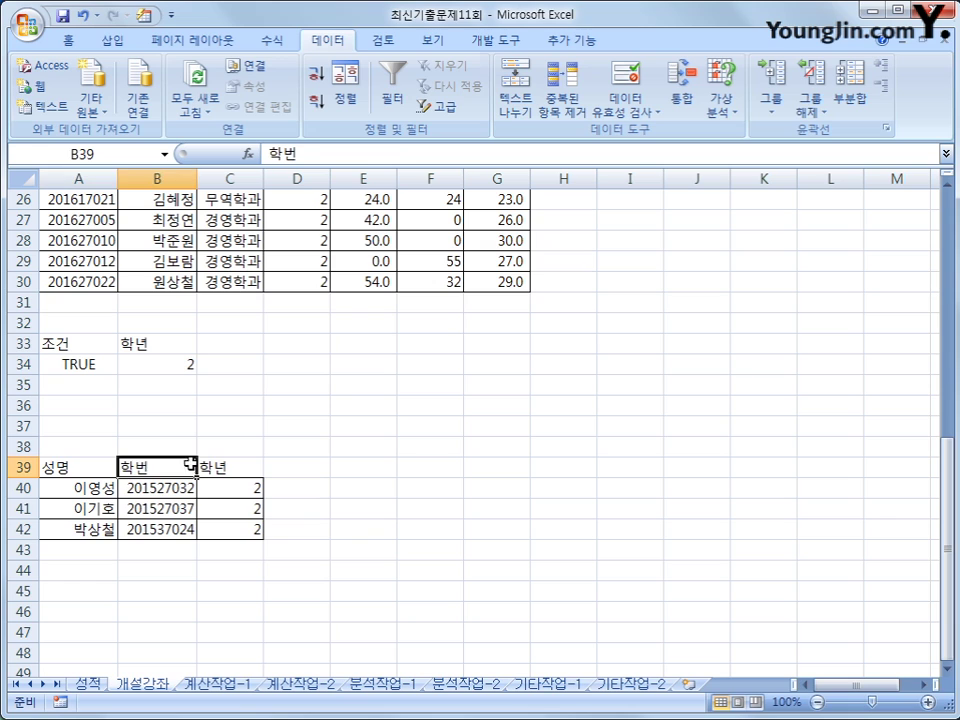
{"action": "left_click", "coordinate": [217, 463]}
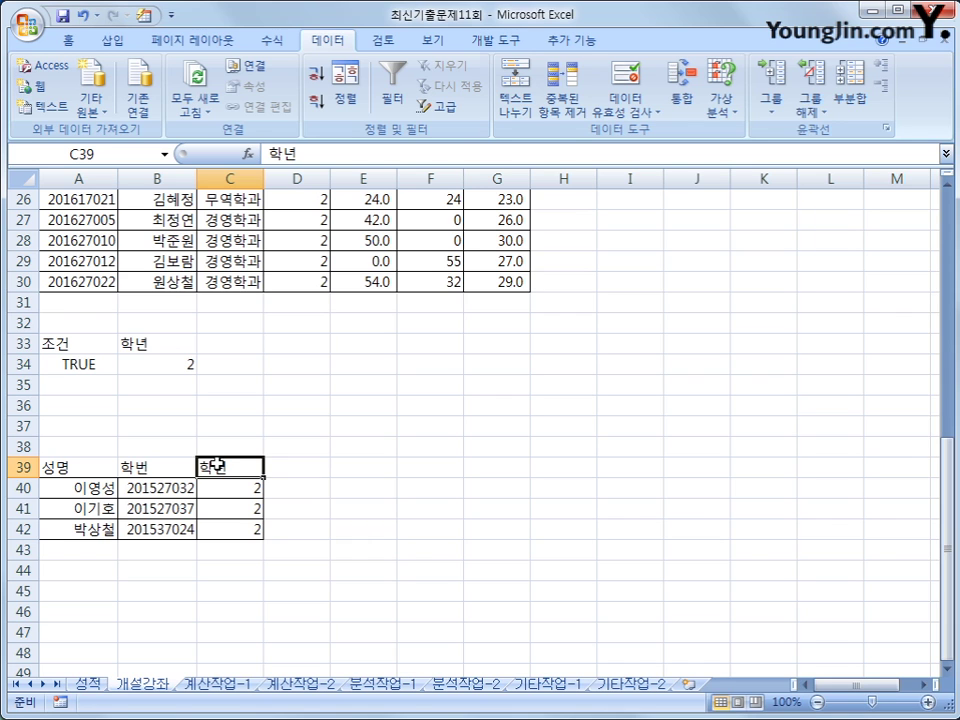
Create a new conditional formatting rule for A3:G30 that uses a formula to determine which cells to format.
{"action": "scroll", "coordinate": [216, 464], "scroll_direction": "up", "scroll_amount": 2}
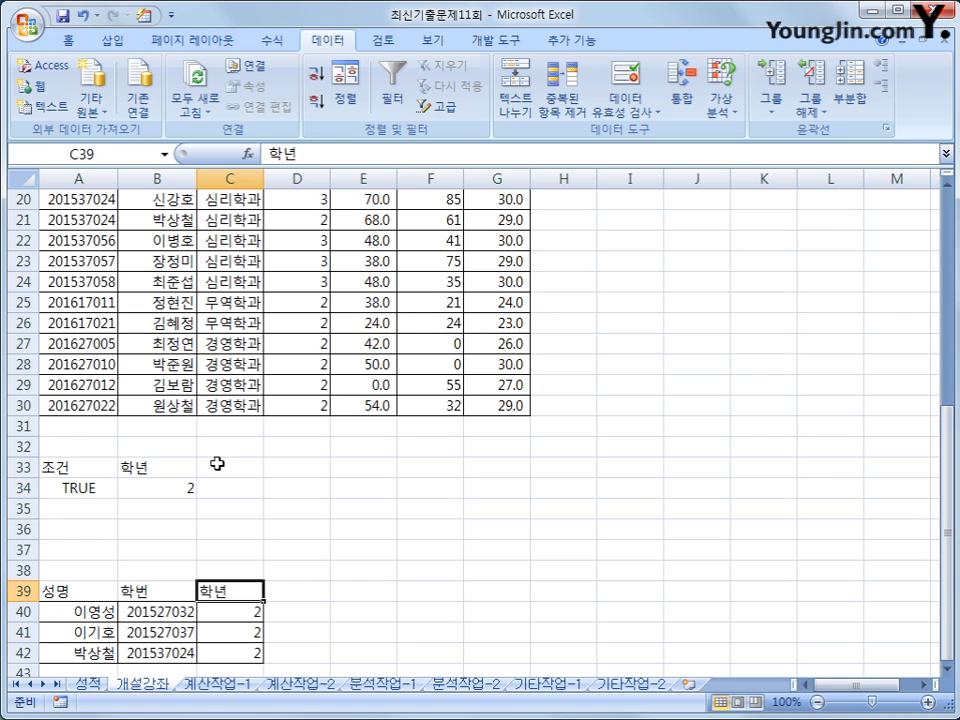
{"action": "scroll", "coordinate": [216, 464], "scroll_direction": "up", "scroll_amount": 6}
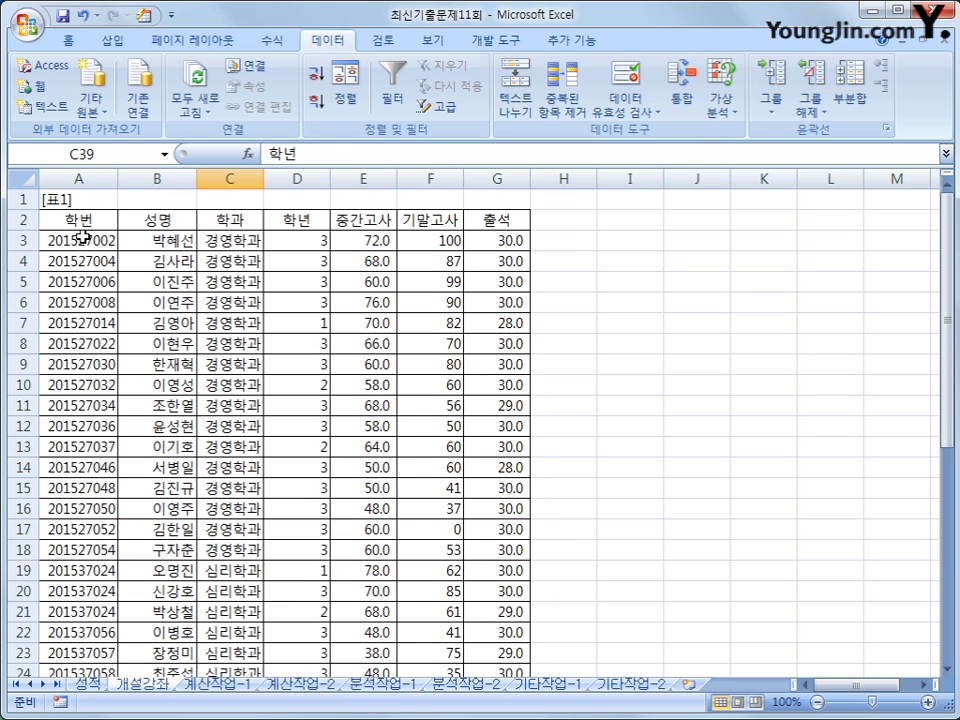
{"action": "left_click_drag", "start_coordinate": [82, 238], "coordinate": [496, 627]}
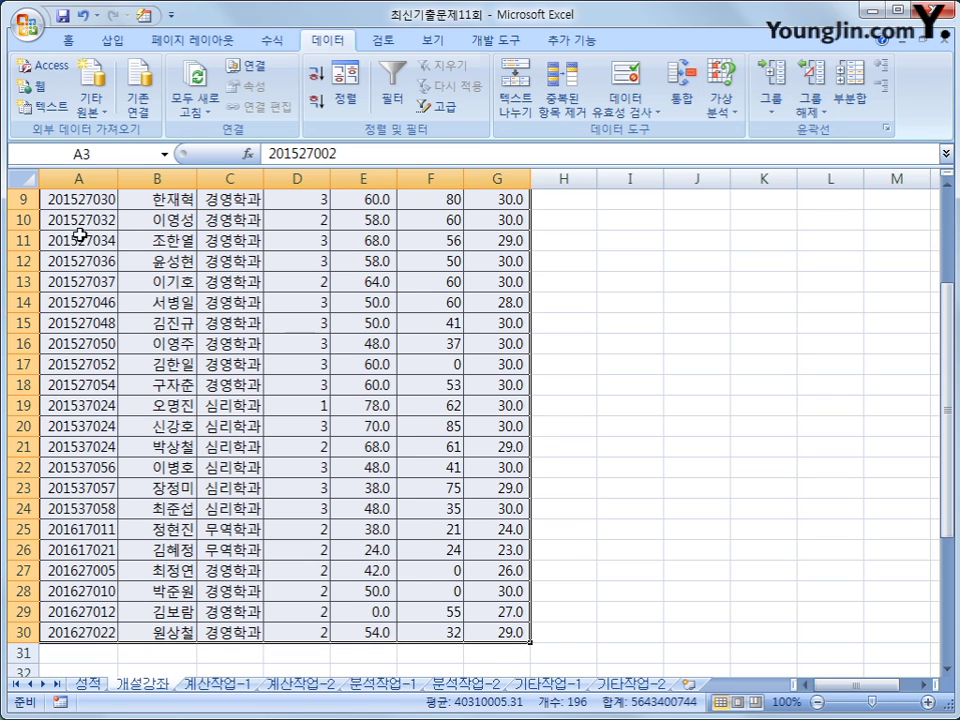
{"action": "left_click", "coordinate": [62, 40]}
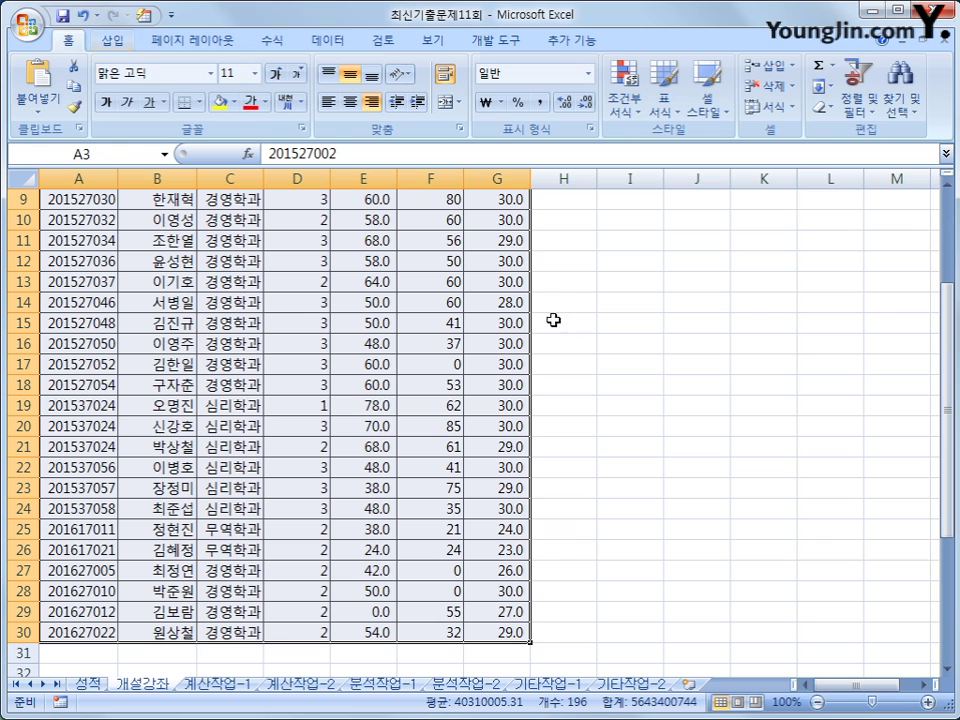
{"action": "left_click", "coordinate": [624, 98]}
{"action": "left_click", "coordinate": [684, 346]}
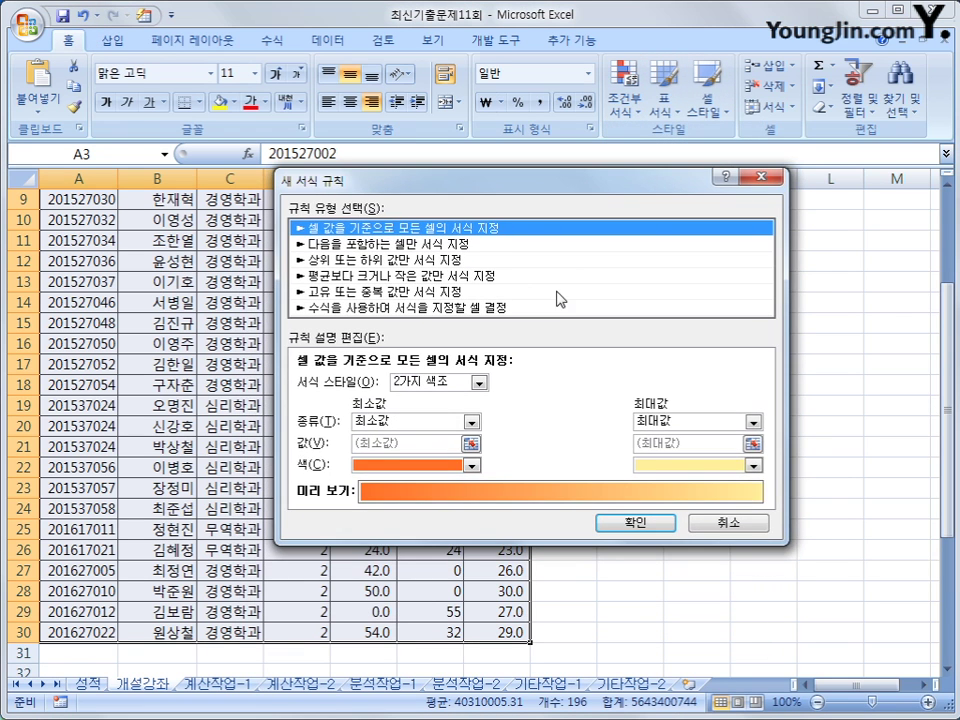
{"action": "left_click", "coordinate": [556, 307]}
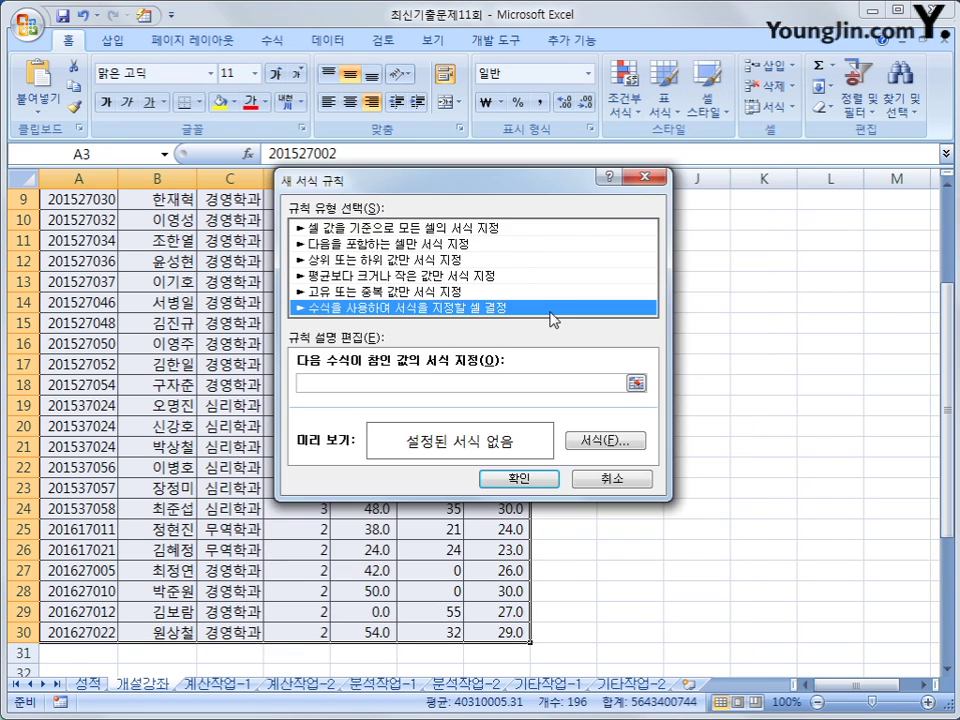
Enter =mod(row($A3),2)=1 as the conditional formatting rule's formula.
{"action": "left_click", "coordinate": [452, 383]}
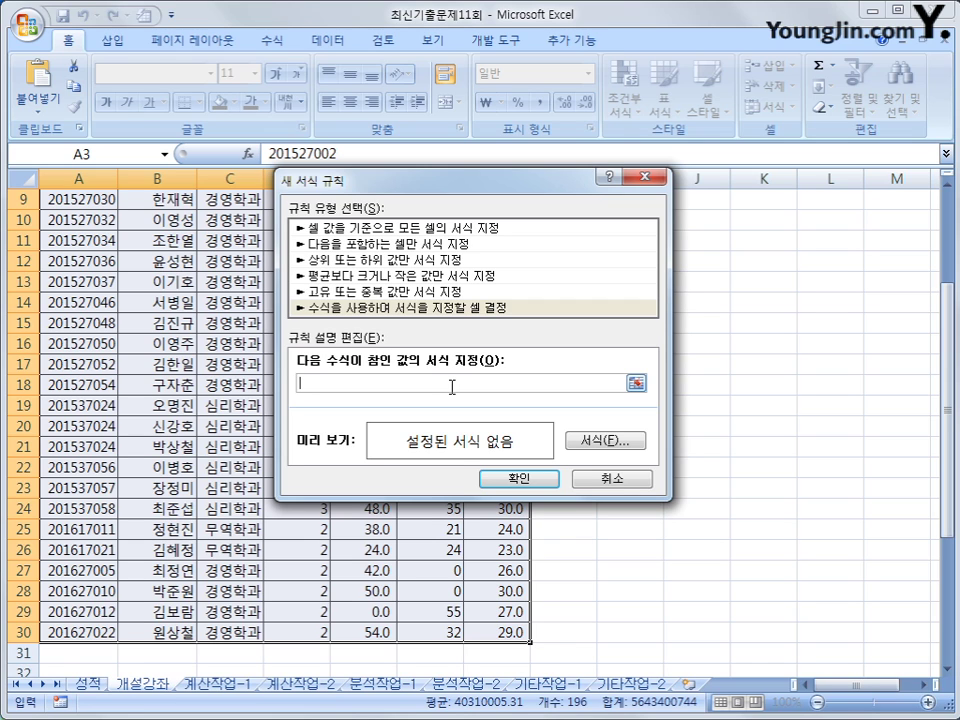
{"action": "type", "text": "ㅋㅋ"}
{"action": "key", "text": "BackSpace"}
{"action": "type", "text": "mod(row("}
{"action": "scroll", "coordinate": [155, 332], "scroll_direction": "up", "scroll_amount": 3}
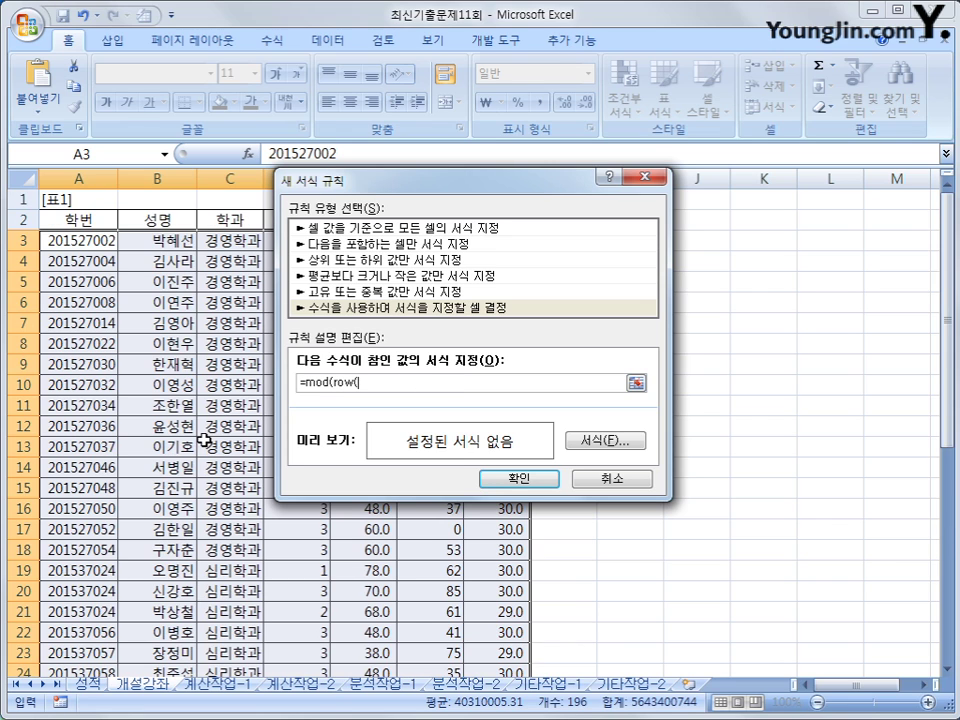
{"action": "left_click", "coordinate": [70, 240]}
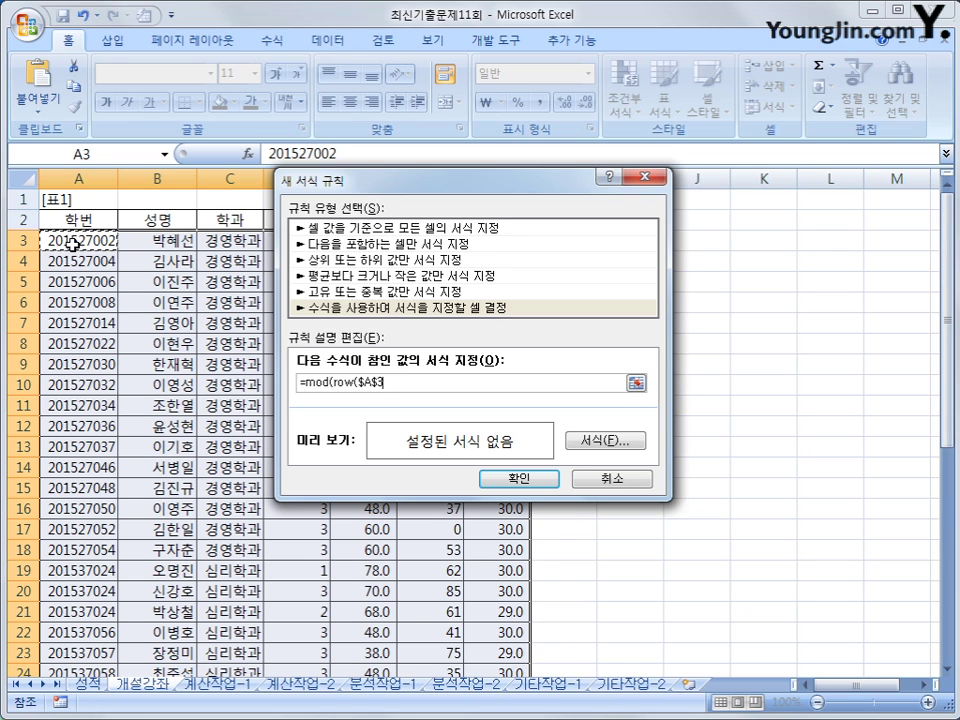
{"action": "key", "text": "F4"}
{"action": "key", "text": "F4"}
{"action": "type", "text": ")"}
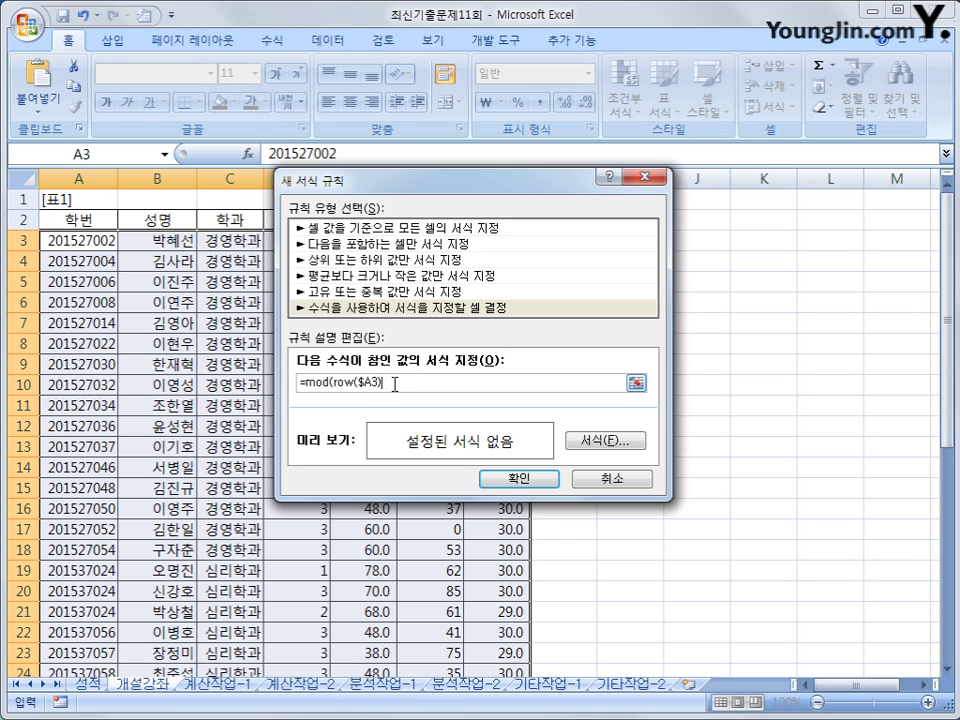
{"action": "type", "text": ",2)=1"}
Set the rule's font to italic (기울임꼴) and red, and apply the rule to the list.
{"action": "left_click", "coordinate": [605, 440]}
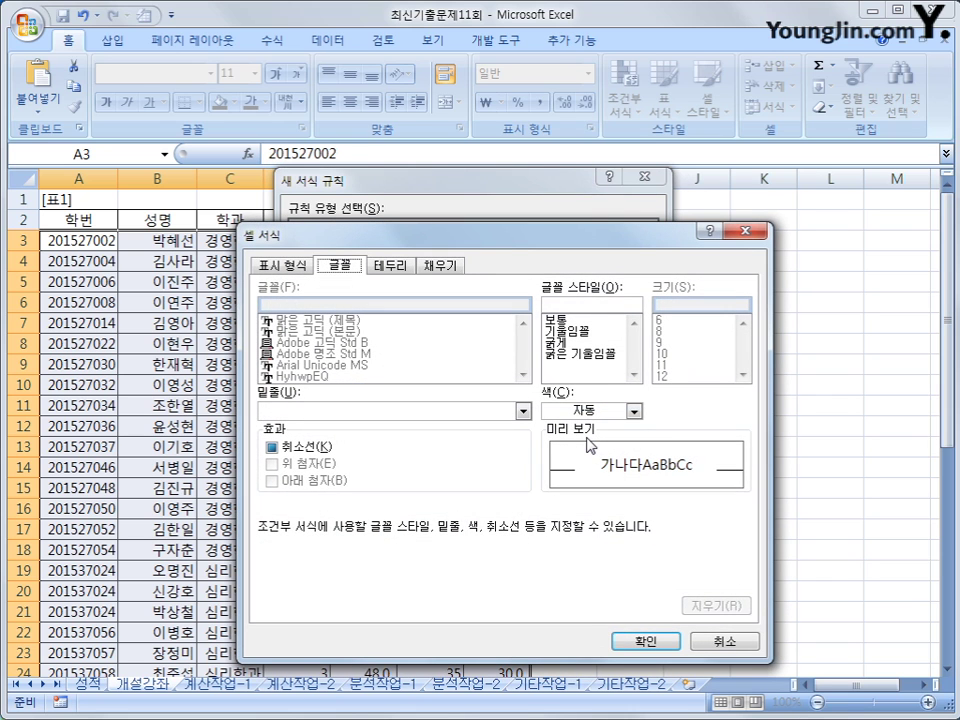
{"action": "left_click", "coordinate": [596, 333]}
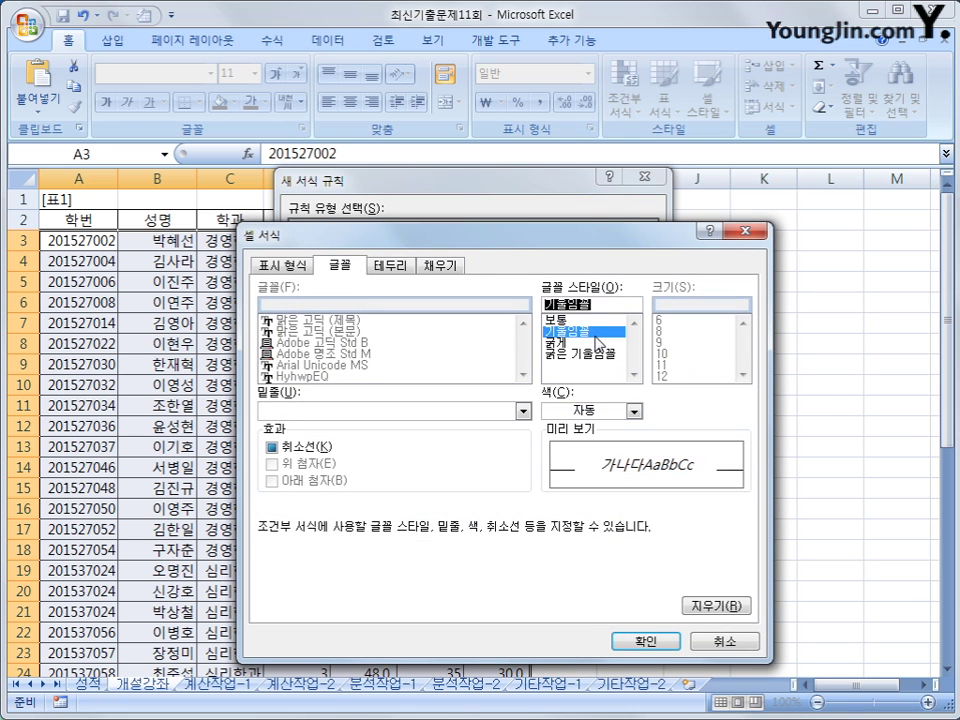
{"action": "left_click", "coordinate": [634, 411]}
{"action": "left_click", "coordinate": [566, 575]}
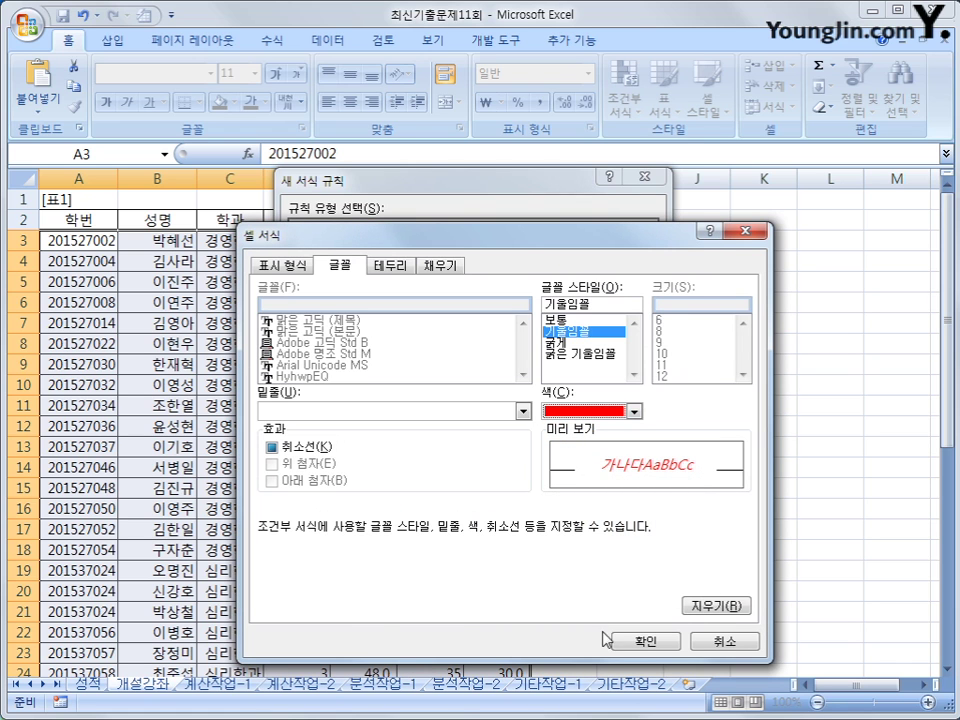
{"action": "left_click", "coordinate": [644, 641]}
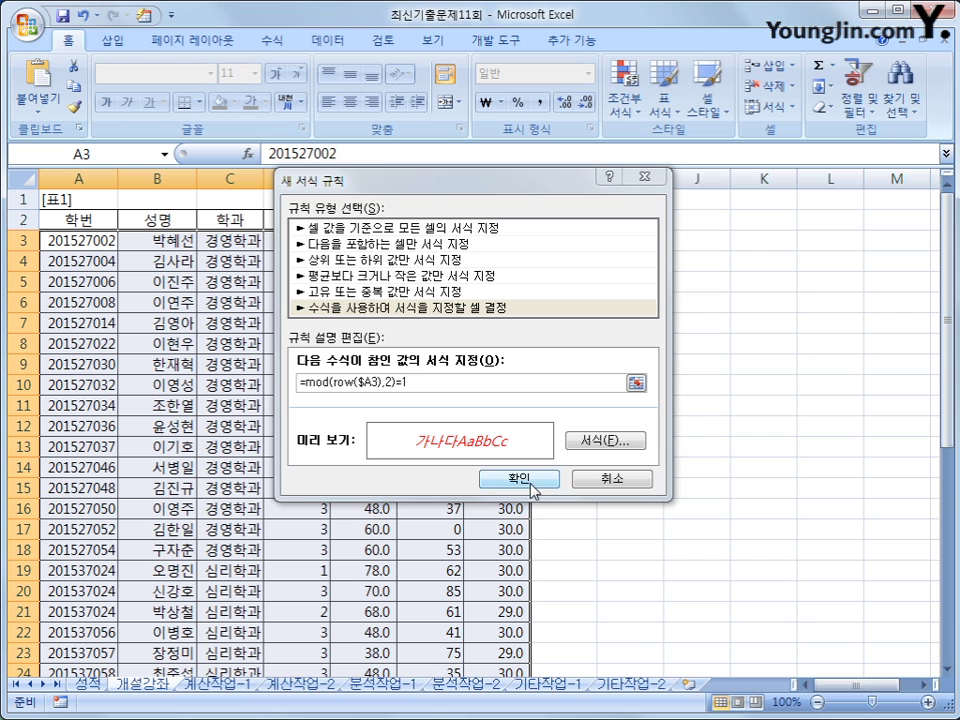
{"action": "left_click", "coordinate": [536, 482]}
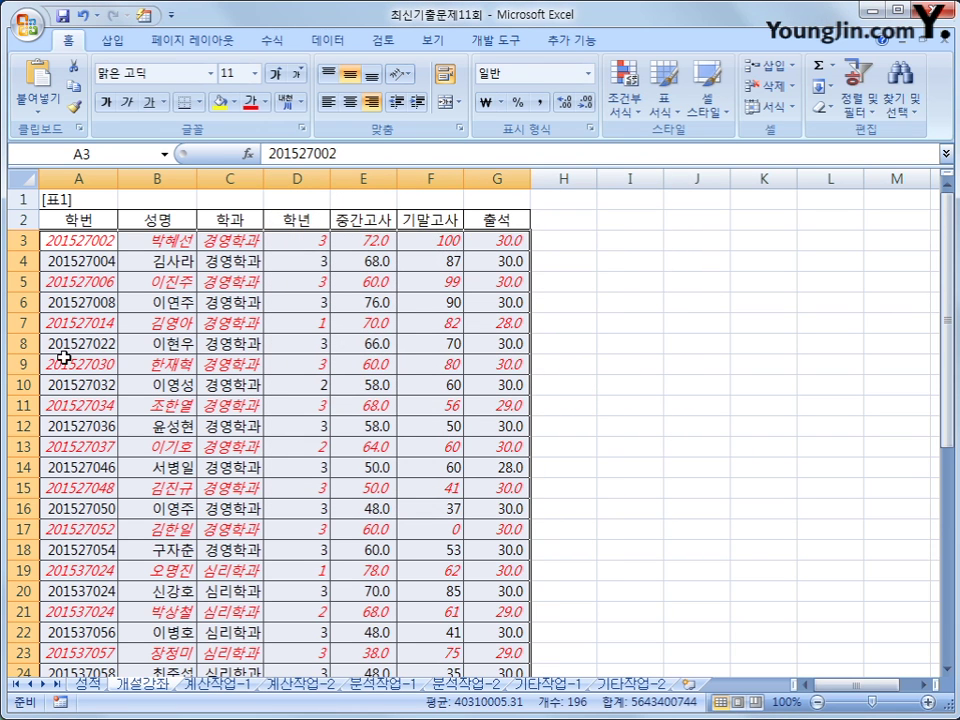
{"action": "left_click", "coordinate": [508, 358]}
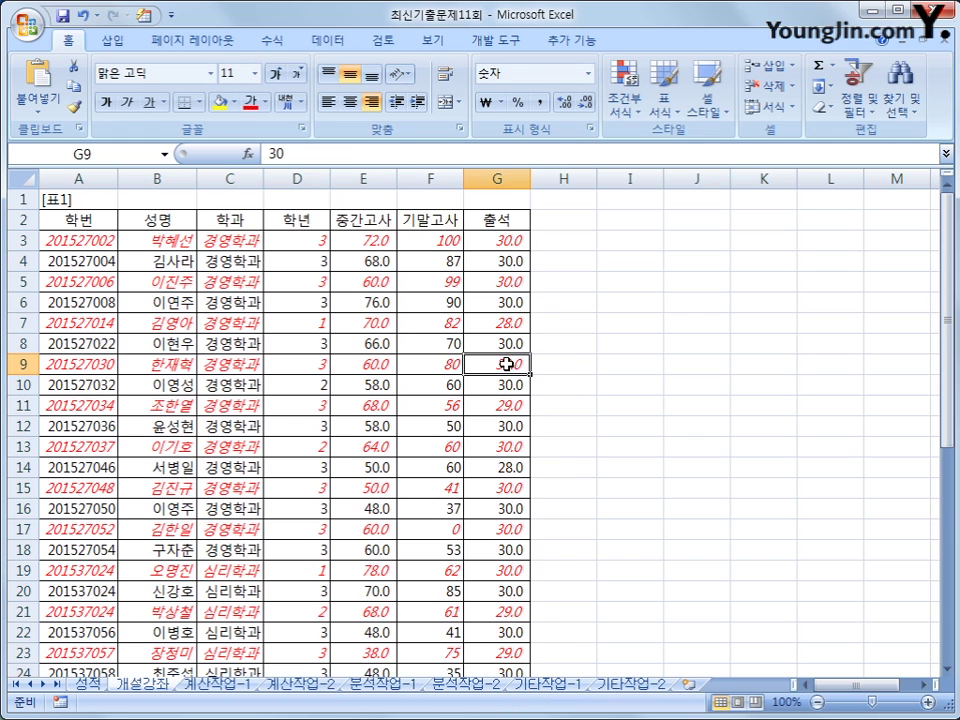
{"action": "scroll", "coordinate": [516, 463], "scroll_direction": "down", "scroll_amount": 4}
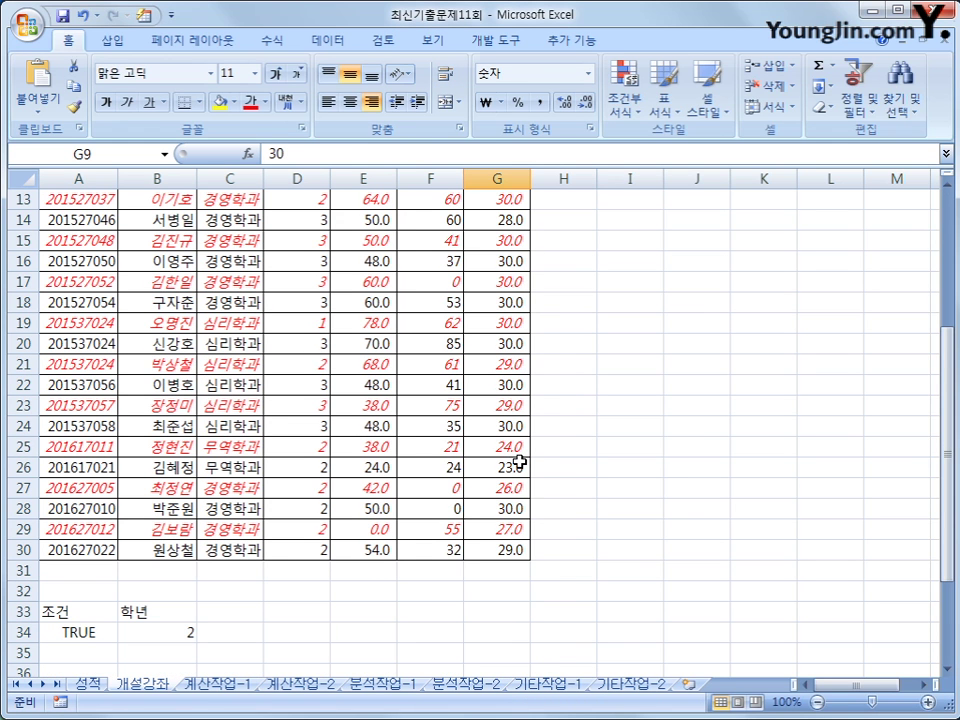
On sheet 계산작업-1, begin B3's formula with =SMALL(IF($C$10:$C$37=B$2, to test each runner's course against the column heading.
{"action": "left_click", "coordinate": [215, 684]}
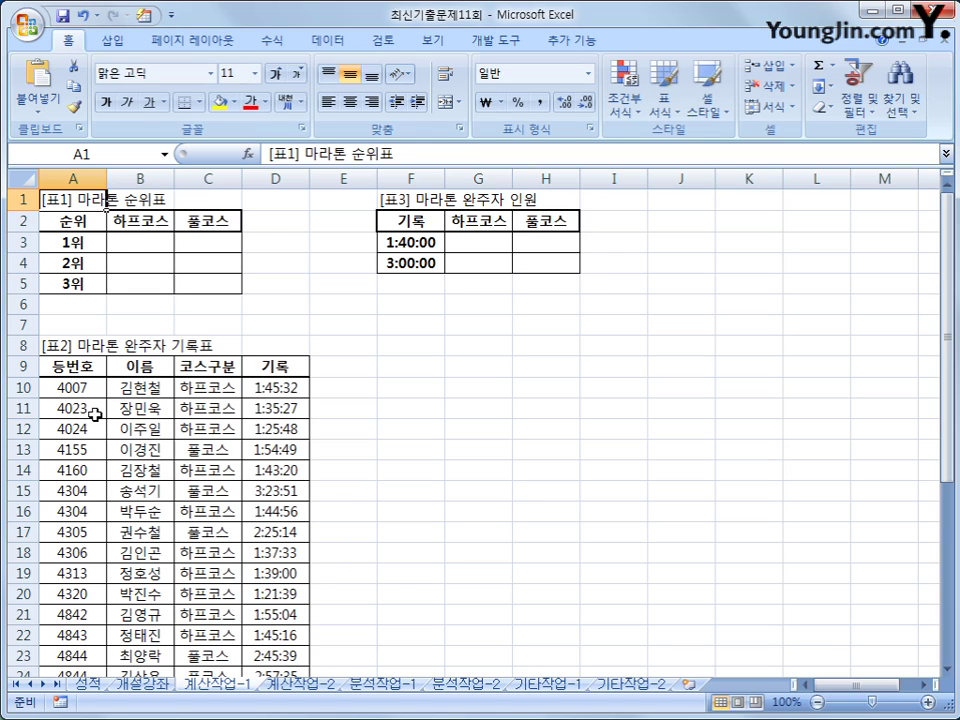
{"action": "left_click", "coordinate": [133, 242]}
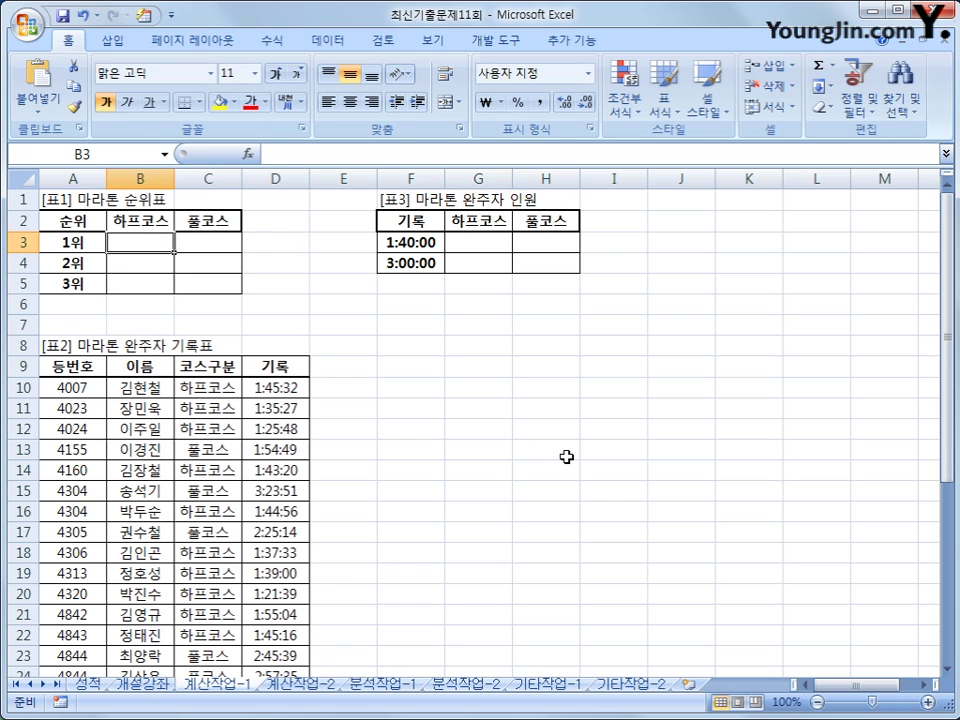
{"action": "type", "text": "=sm"}
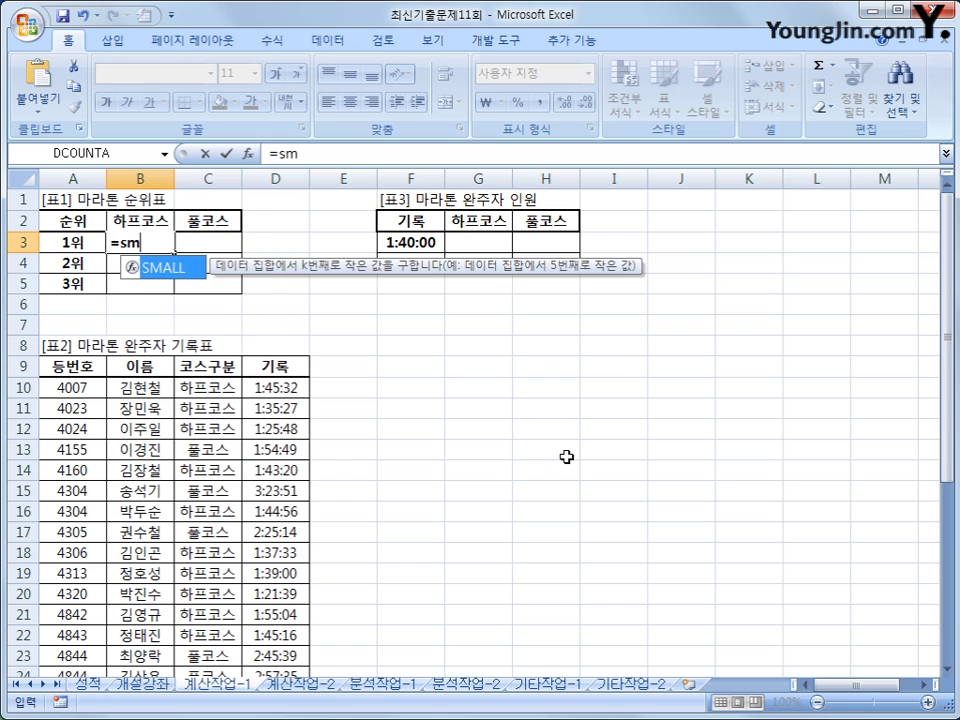
{"action": "key", "text": "Tab"}
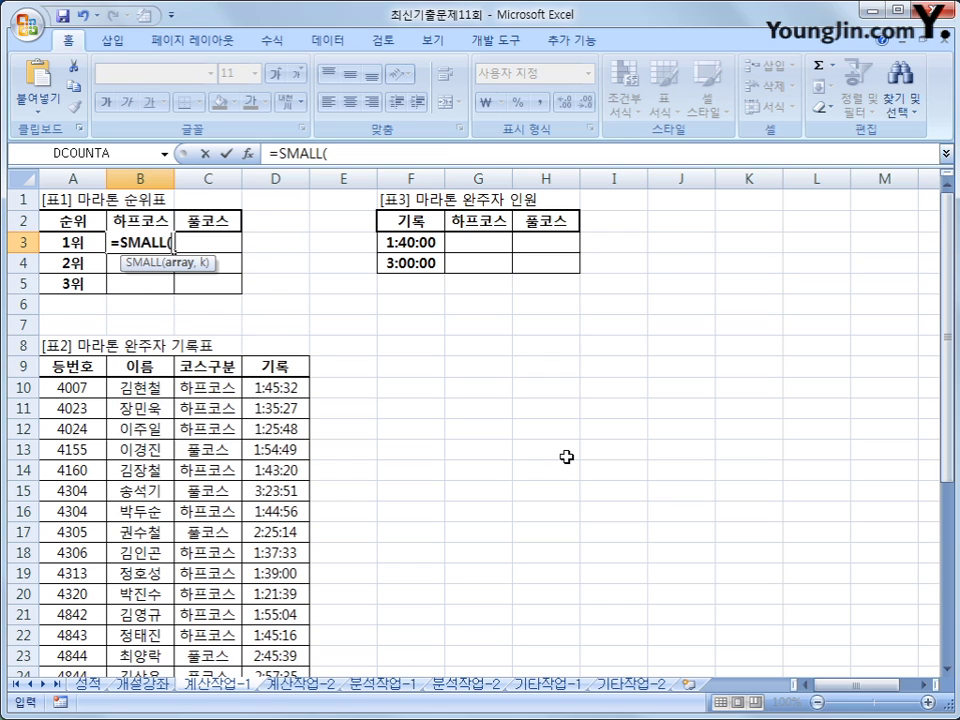
{"action": "type", "text": "if("}
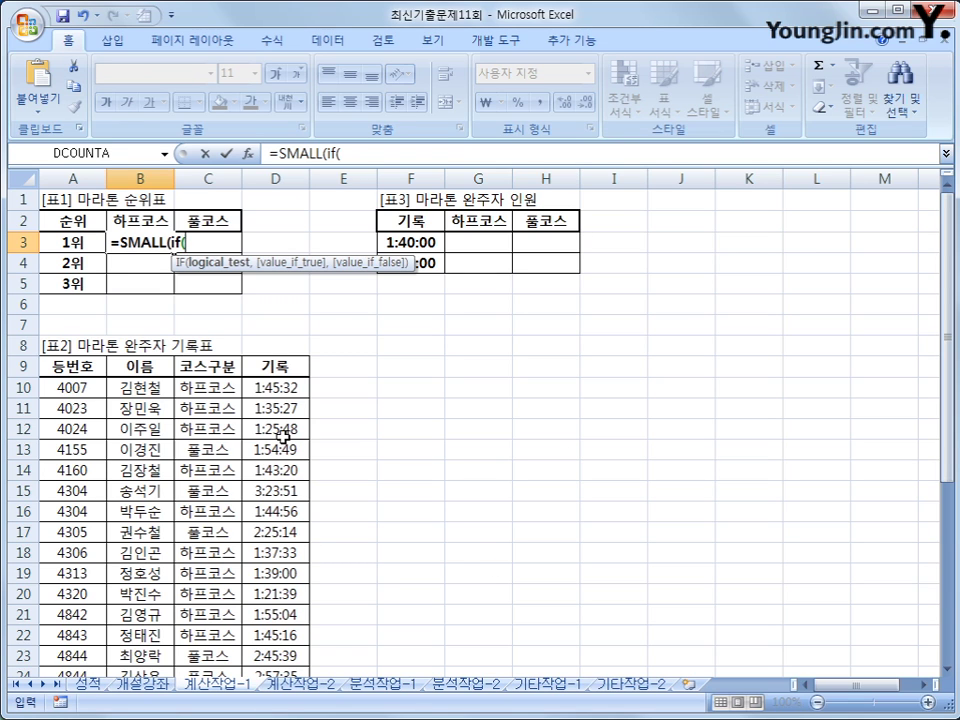
{"action": "left_click_drag", "start_coordinate": [214, 390], "coordinate": [208, 636]}
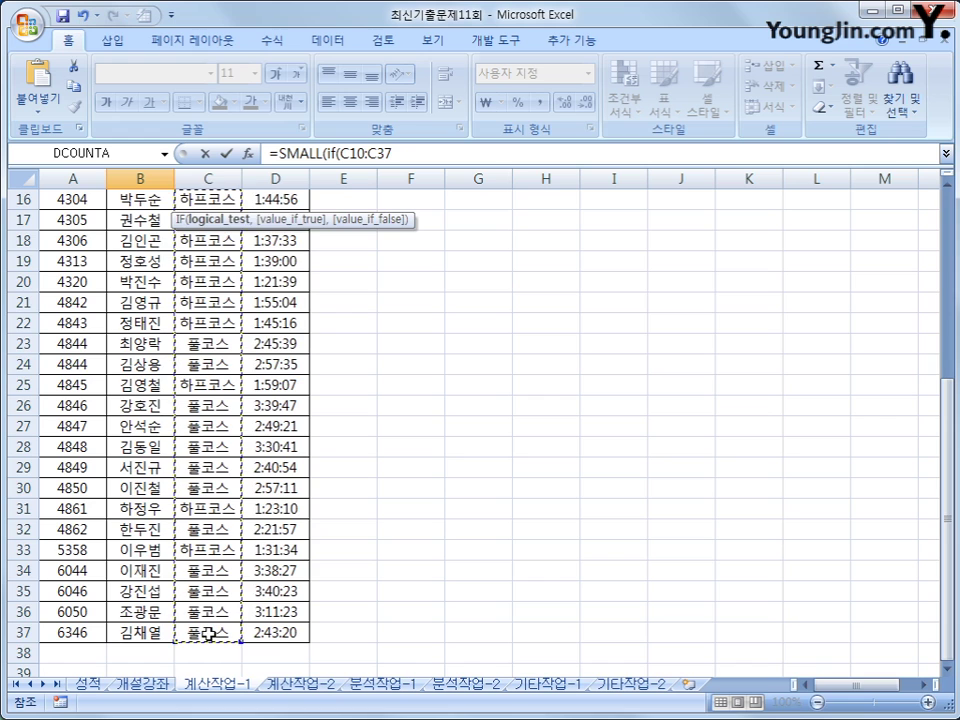
{"action": "key", "text": "F4"}
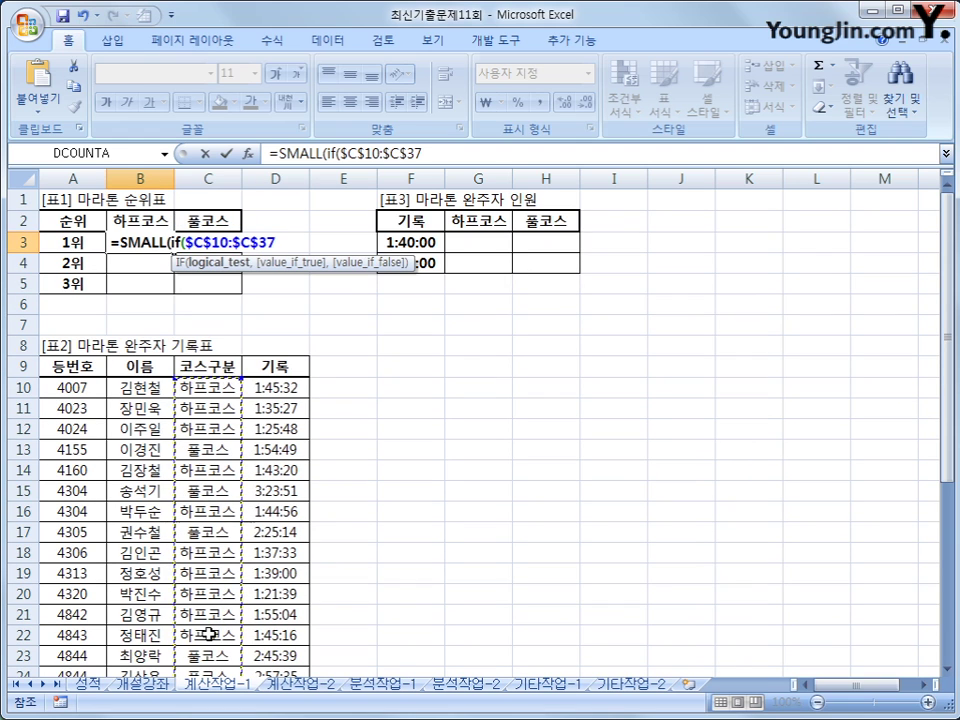
{"action": "type", "text": "="}
{"action": "left_click", "coordinate": [160, 222]}
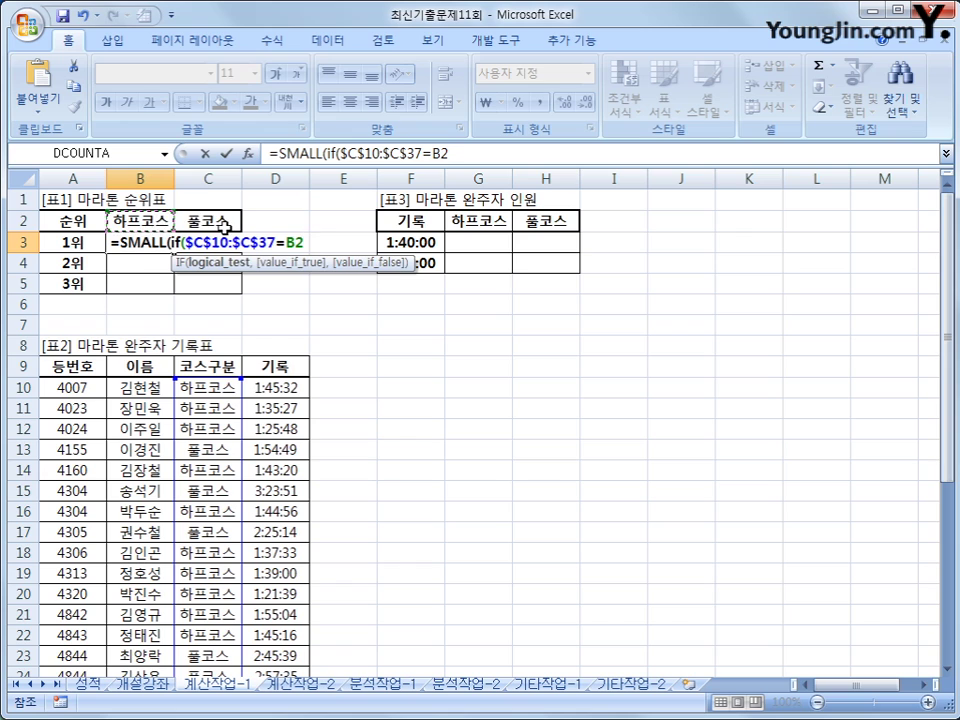
{"action": "key", "text": "F4"}
{"action": "key", "text": "F4"}
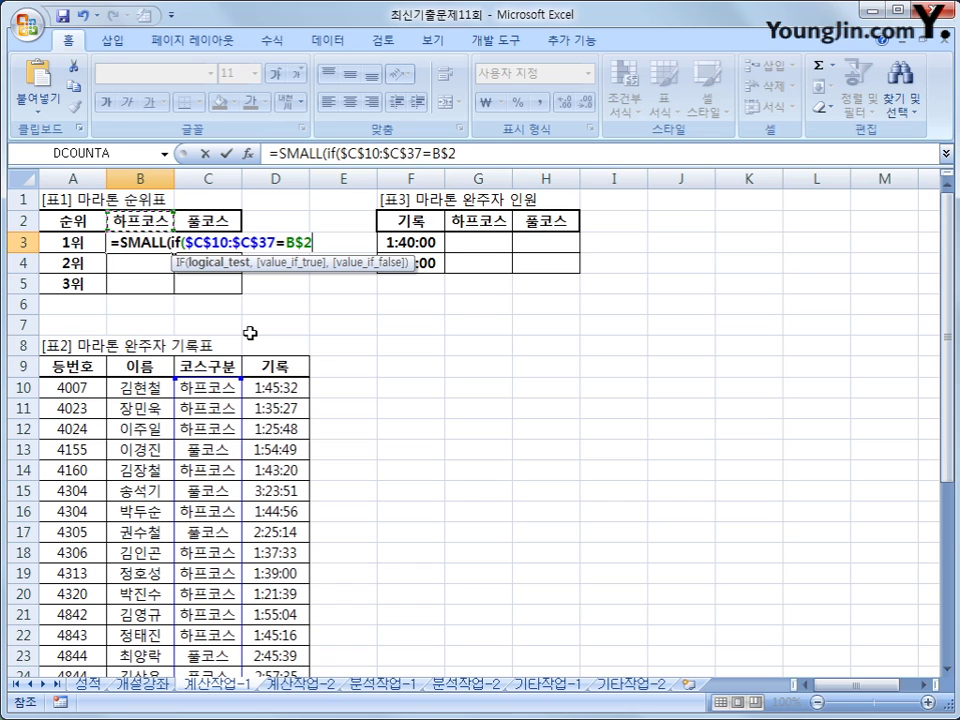
{"action": "type", "text": ","}
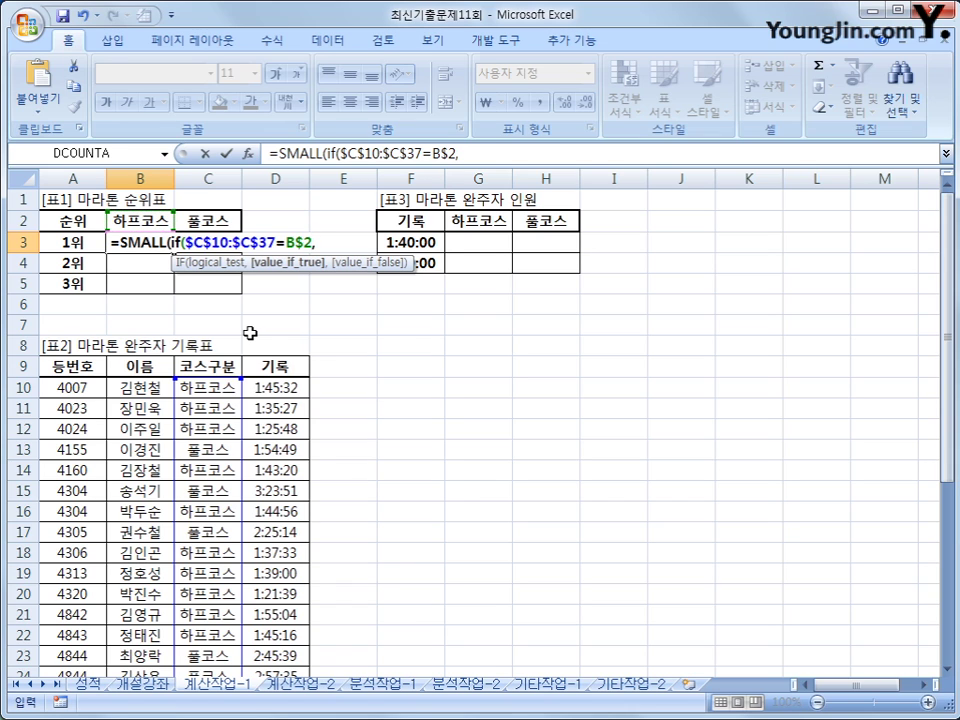
Add the record times $D$10:$D$37 as the IF function's true value and close the IF as SMALL's array argument.
{"action": "left_click", "coordinate": [276, 390]}
{"action": "left_click_drag", "start_coordinate": [276, 390], "coordinate": [284, 636]}
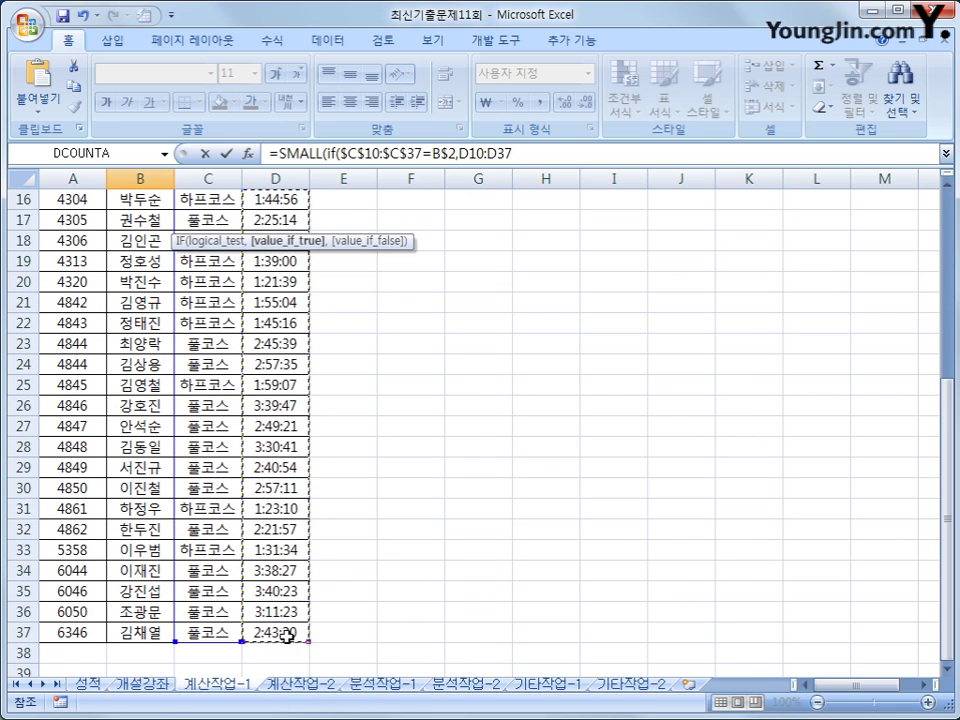
{"action": "key", "text": "F4"}
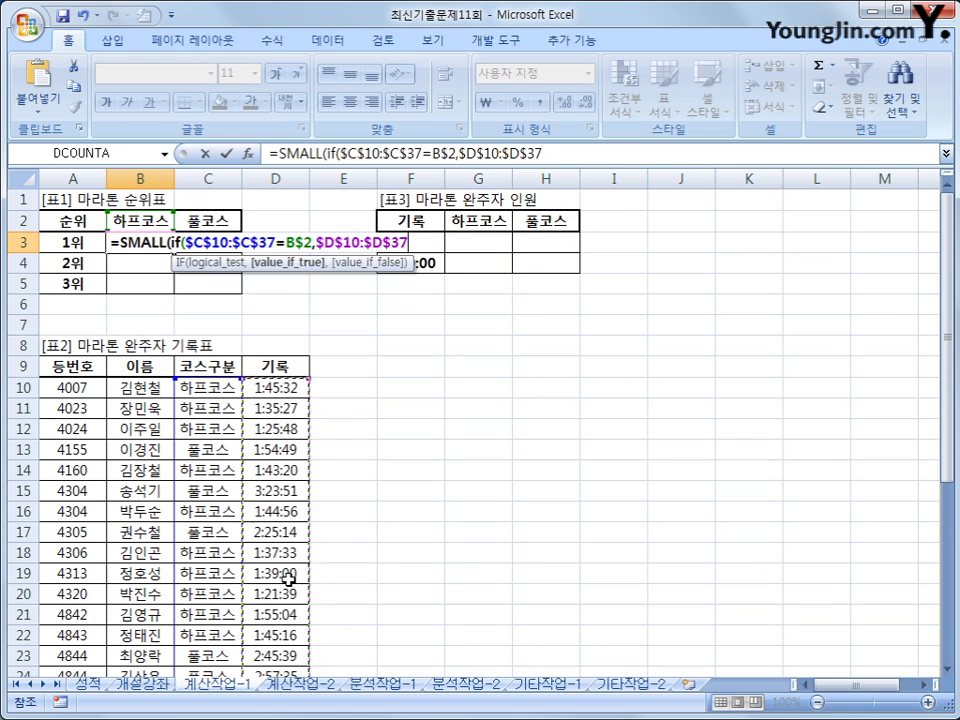
{"action": "type", "text": ")"}
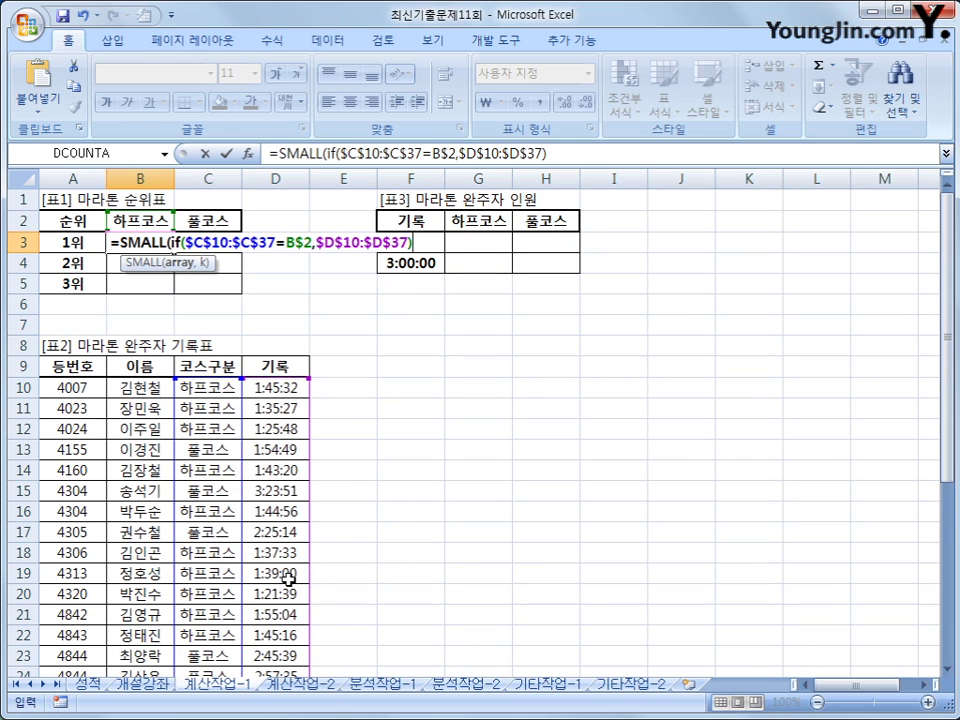
{"action": "type", "text": ","}
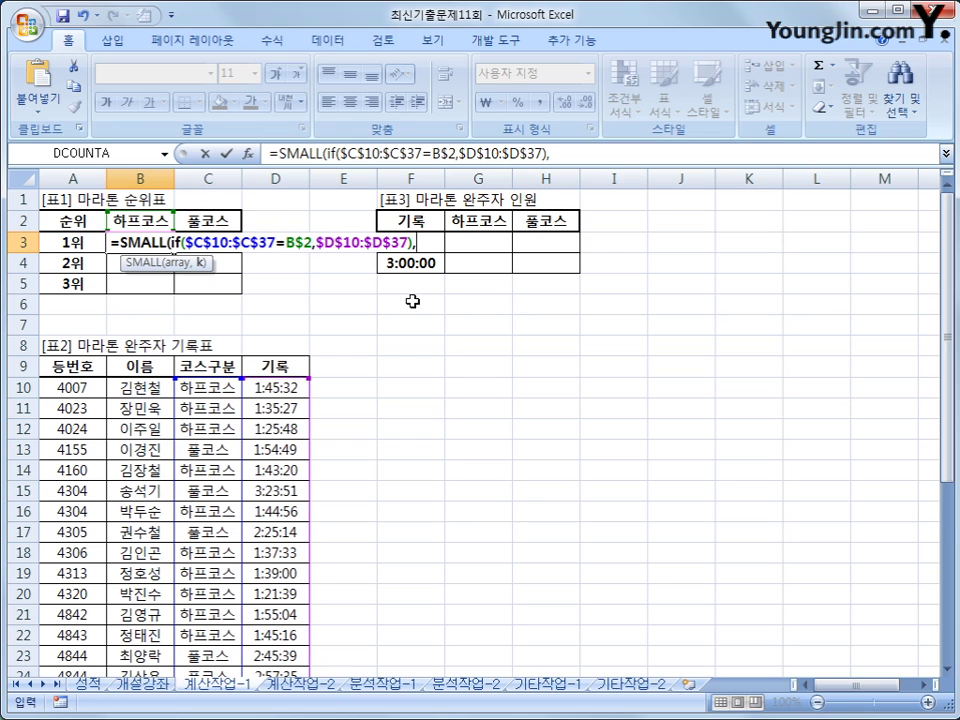
Complete B3's SMALL formula with $A3 as the rank argument and enter it as an array formula.
{"action": "left_click", "coordinate": [562, 151]}
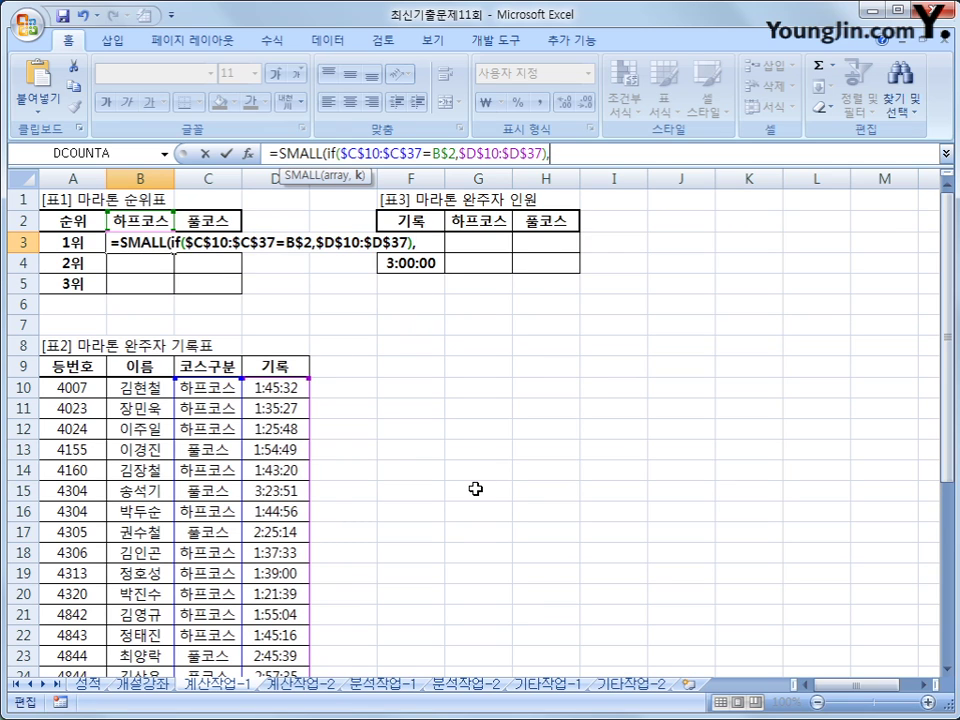
{"action": "left_click", "coordinate": [67, 243]}
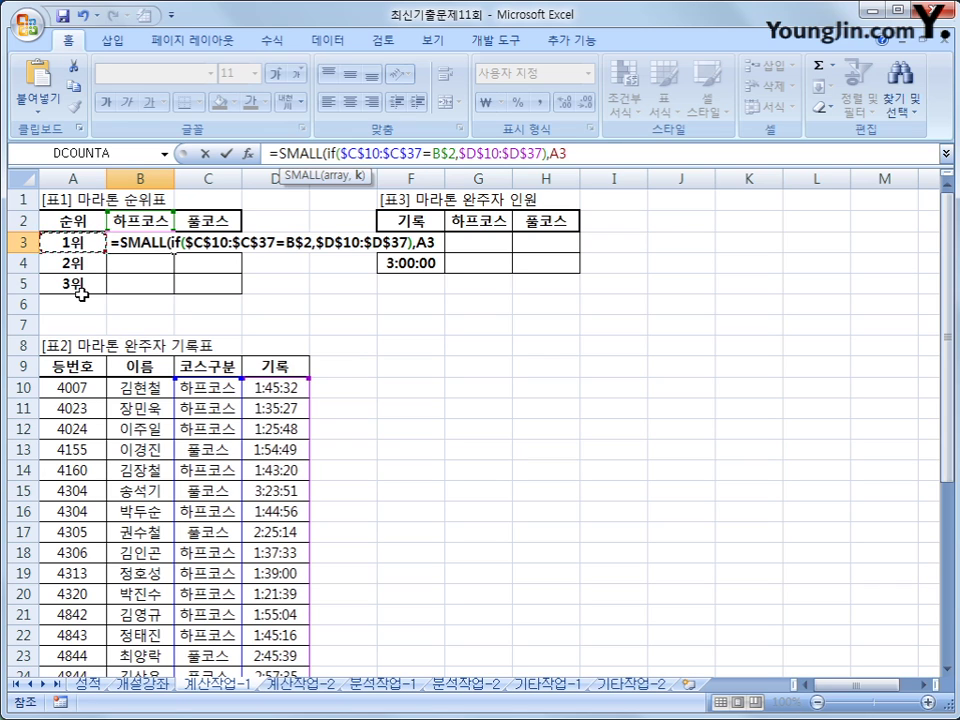
{"action": "key", "text": "F4"}
{"action": "key", "text": "F4"}
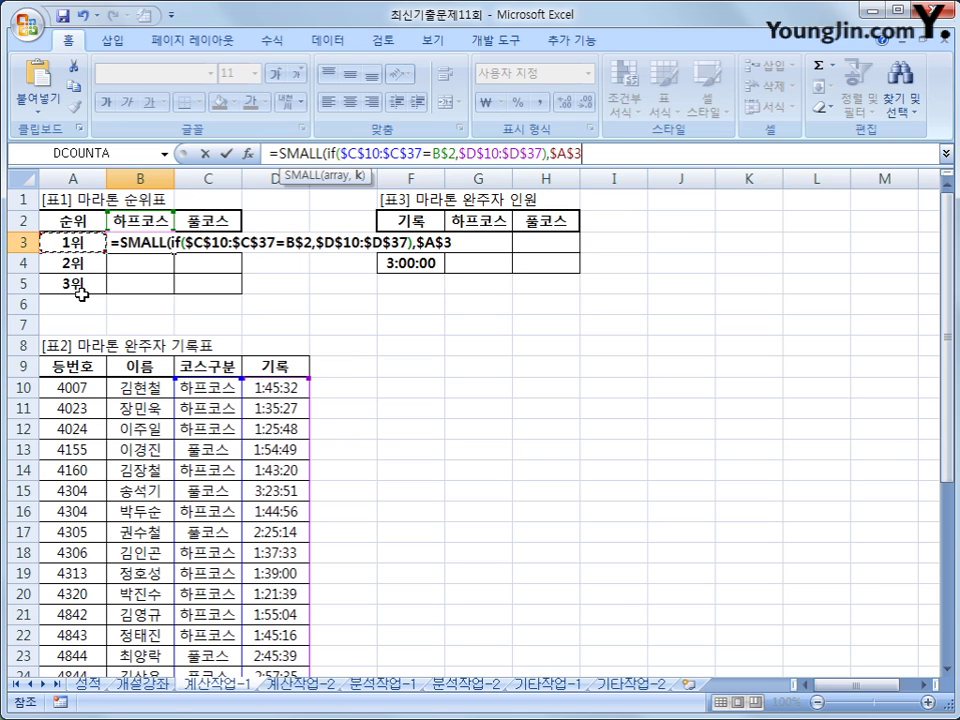
{"action": "key", "text": "F4"}
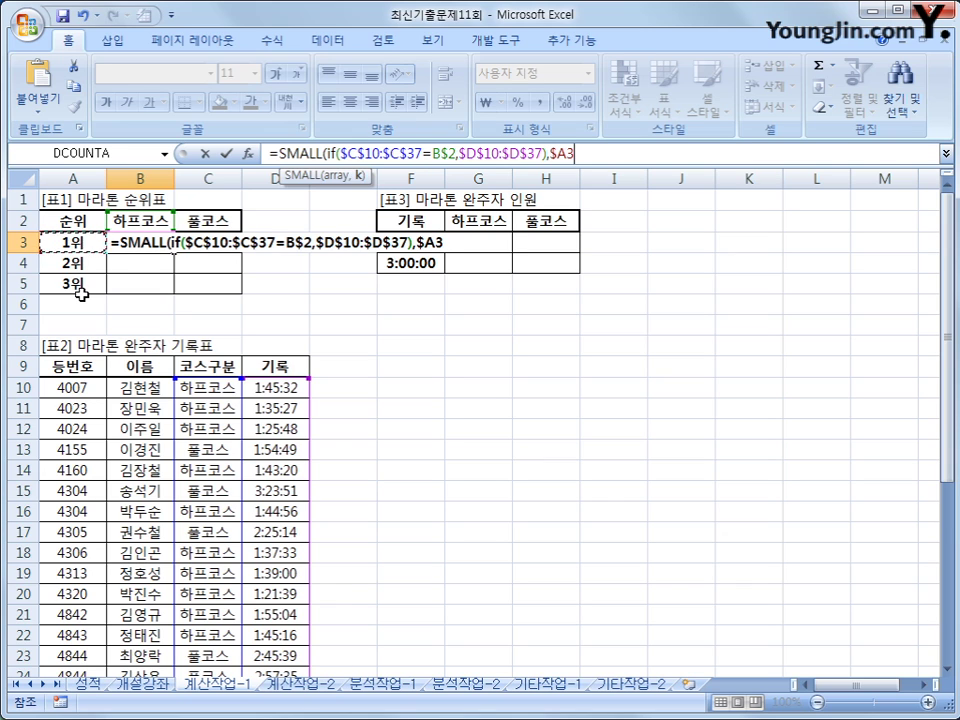
{"action": "type", "text": ")"}
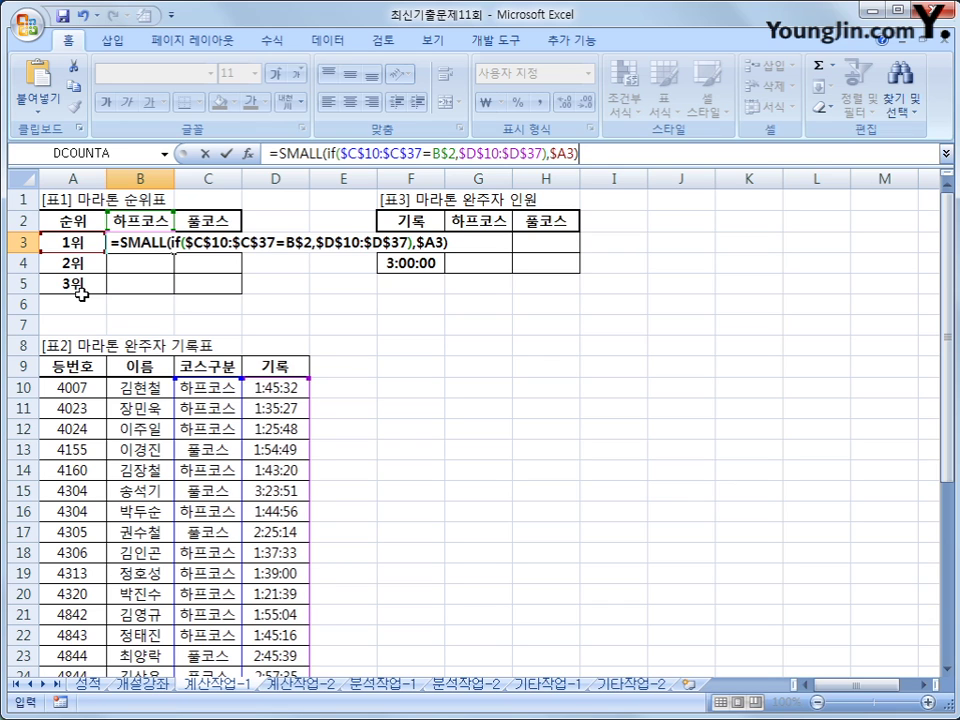
{"action": "key", "text": "ctrl+shift+Return"}
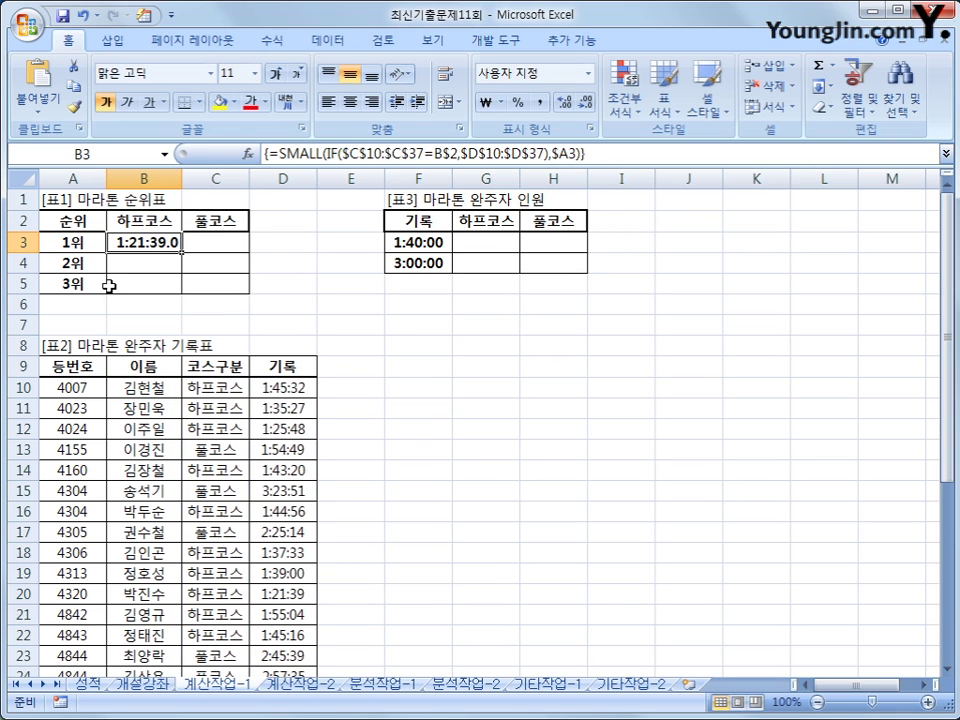
Fill the B3 ranking formula across B3:C5 and widen column C to fit the times.
{"action": "left_click_drag", "start_coordinate": [177, 255], "coordinate": [231, 284]}
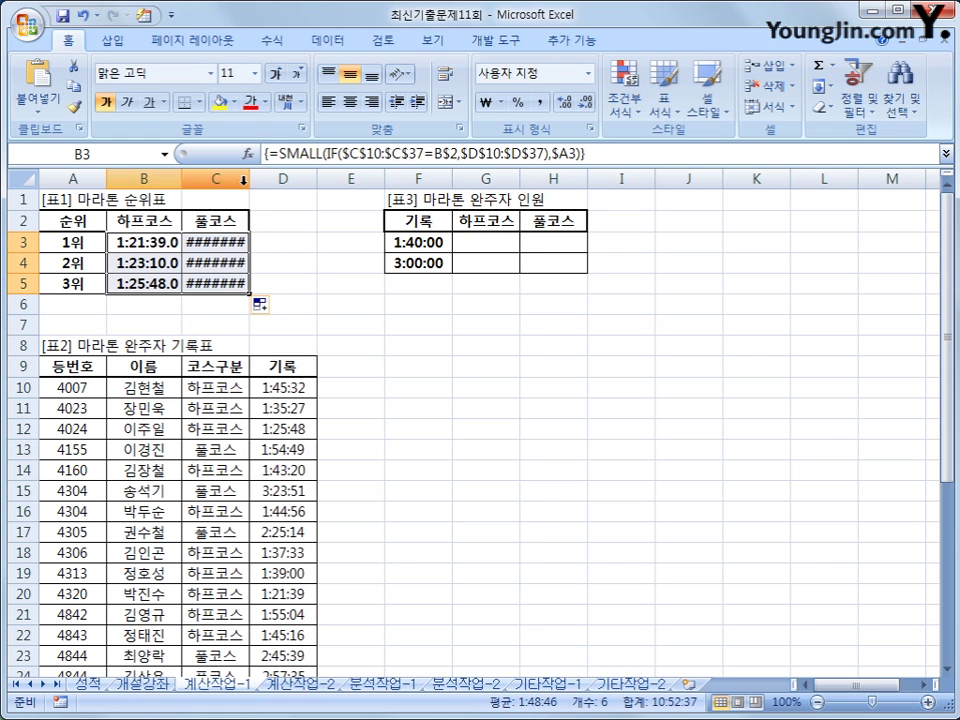
{"action": "left_click_drag", "start_coordinate": [249, 178], "coordinate": [257, 178]}
{"action": "left_click", "coordinate": [242, 285]}
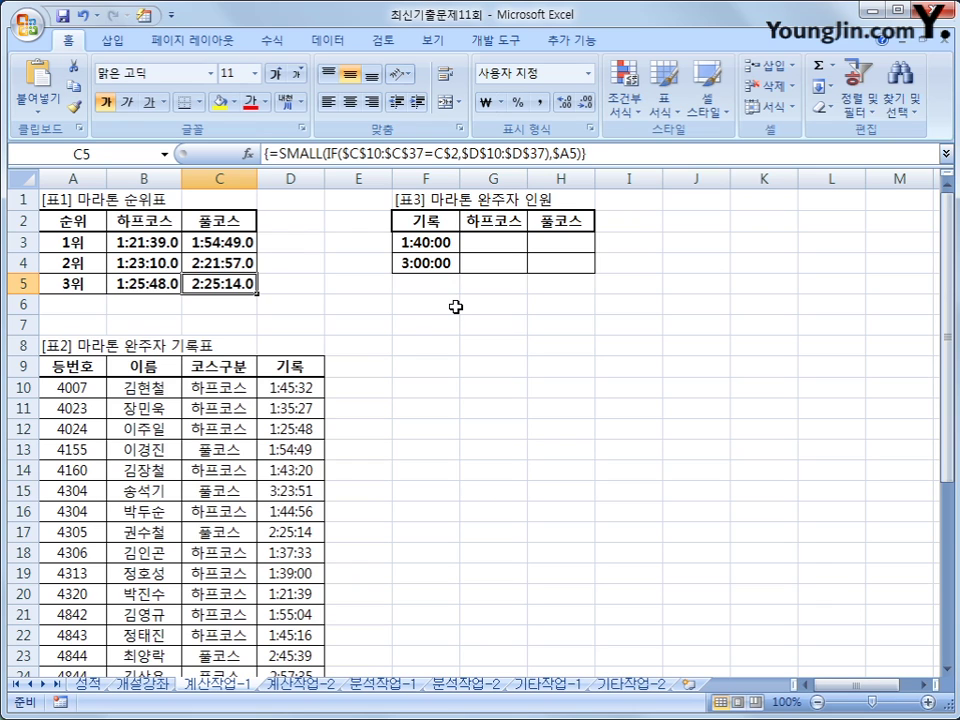
In G3 of the finisher count table, begin the formula =sum(if(($D$10:$D$37 with the record times as an absolute range.
{"action": "left_click", "coordinate": [498, 240]}
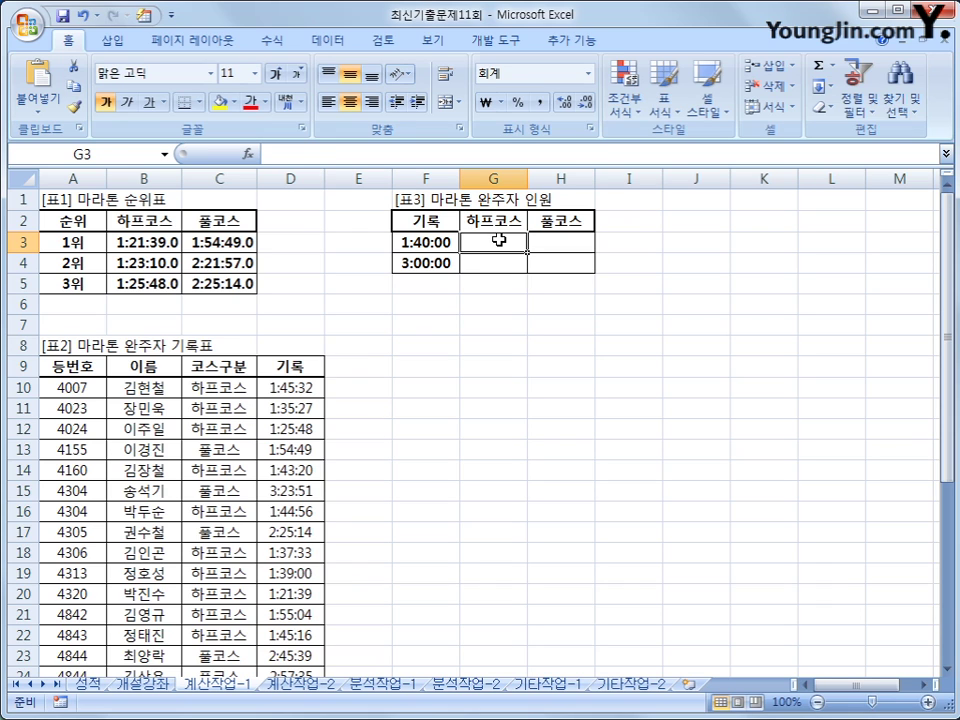
{"action": "left_click", "coordinate": [420, 242]}
{"action": "left_click", "coordinate": [415, 260]}
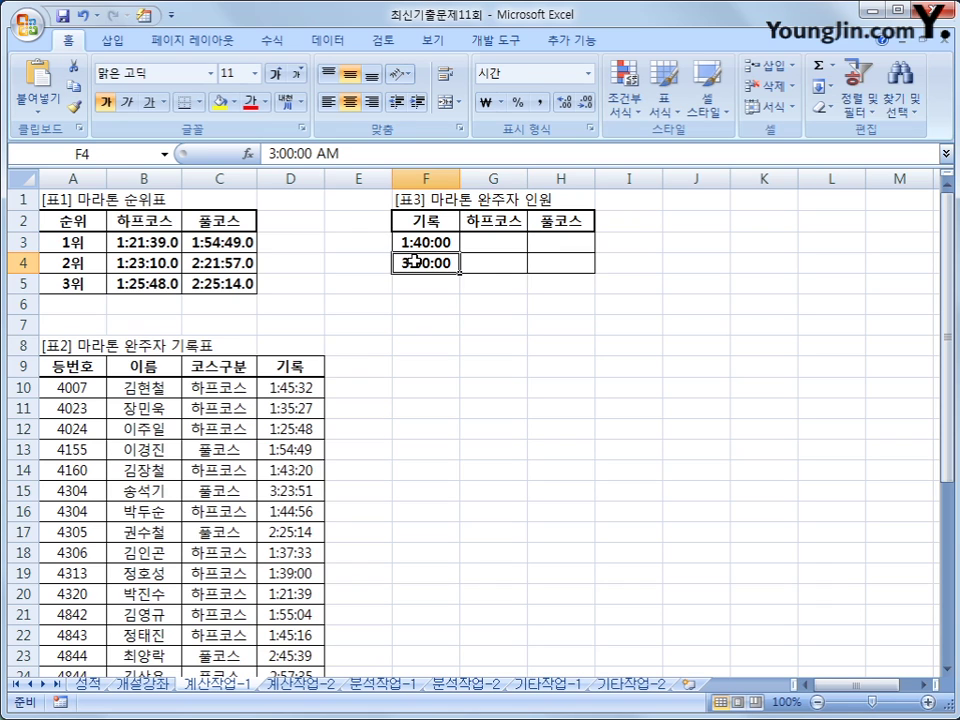
{"action": "left_click", "coordinate": [492, 244]}
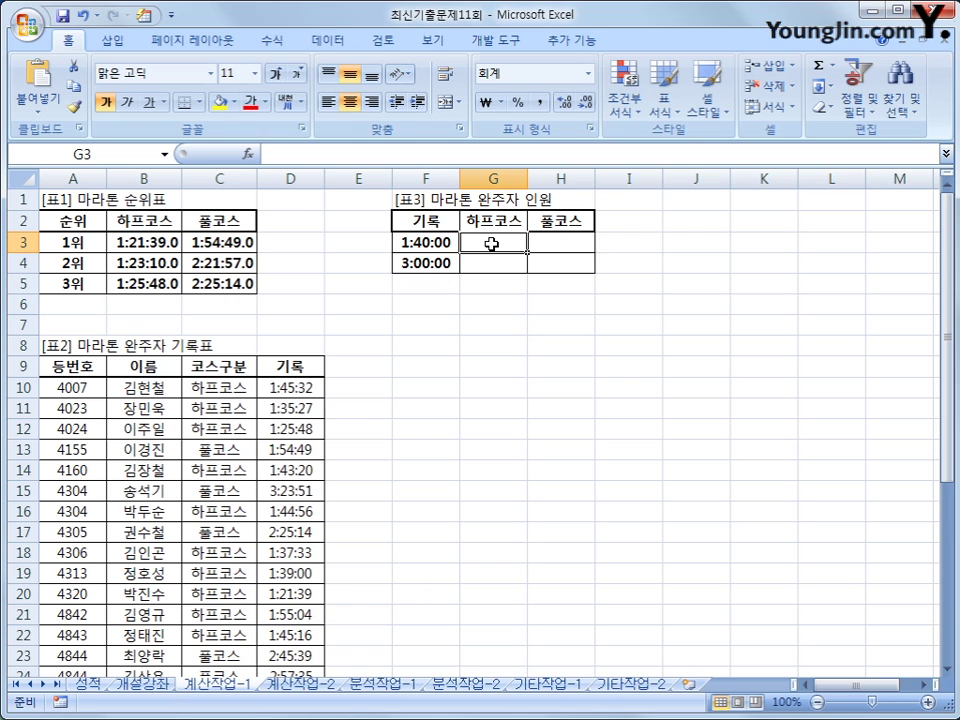
{"action": "type", "text": "="}
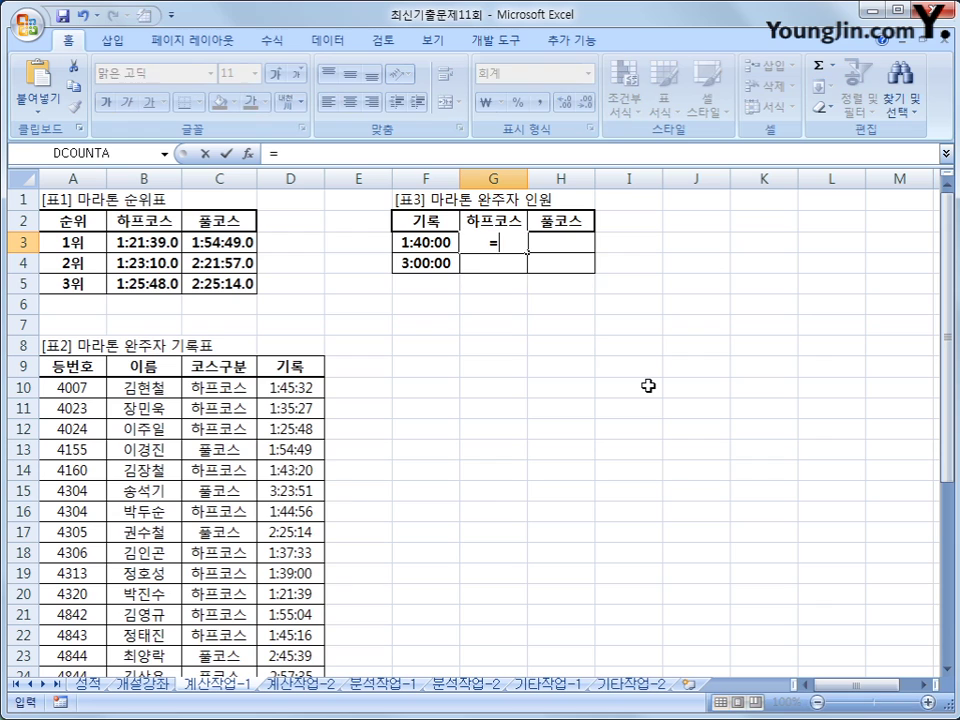
{"action": "type", "text": "sum(if("}
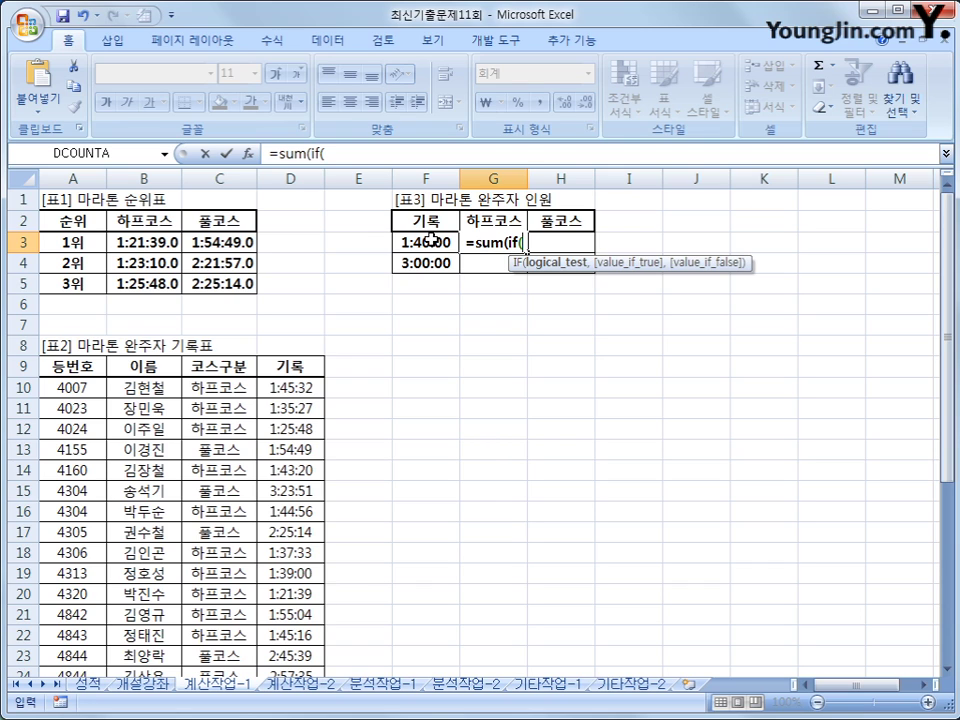
{"action": "type", "text": "("}
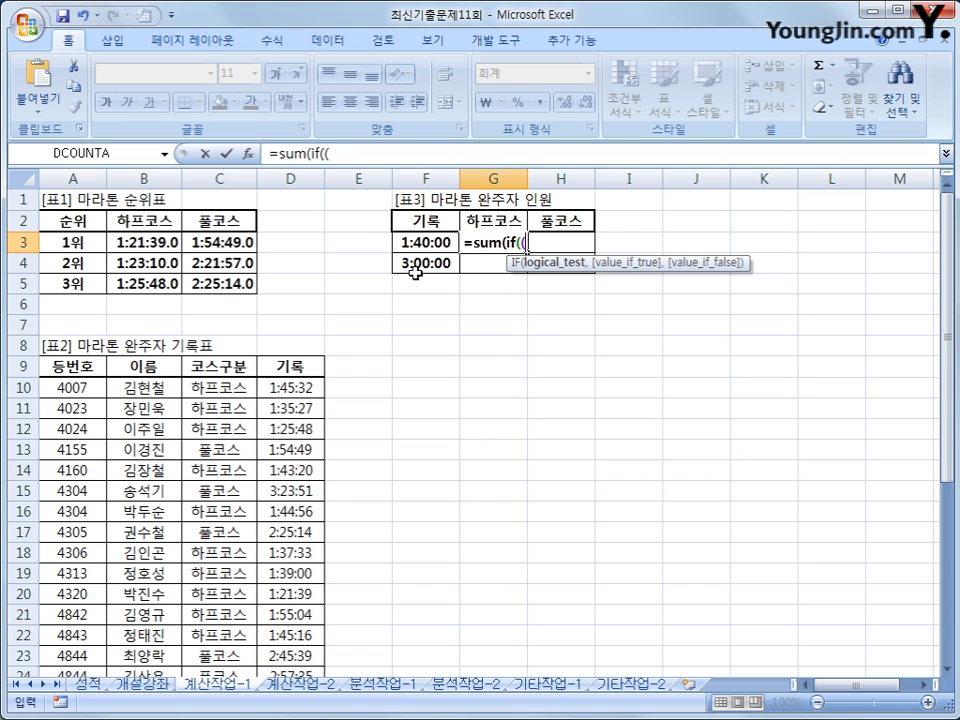
{"action": "left_click_drag", "start_coordinate": [285, 388], "coordinate": [310, 638]}
{"action": "key", "text": "F4"}
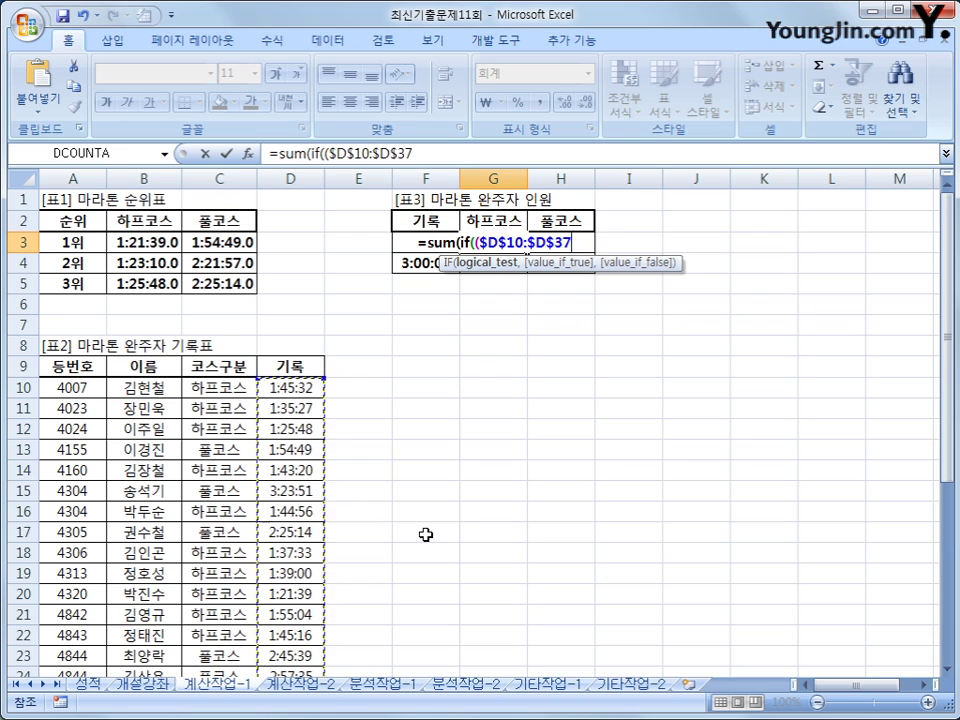
Complete the first condition in G3 as <=$F3 and add the multiplication operator after its closing parenthesis.
{"action": "type", "text": "<="}
{"action": "key", "text": "Up"}
{"action": "key", "text": "Down"}
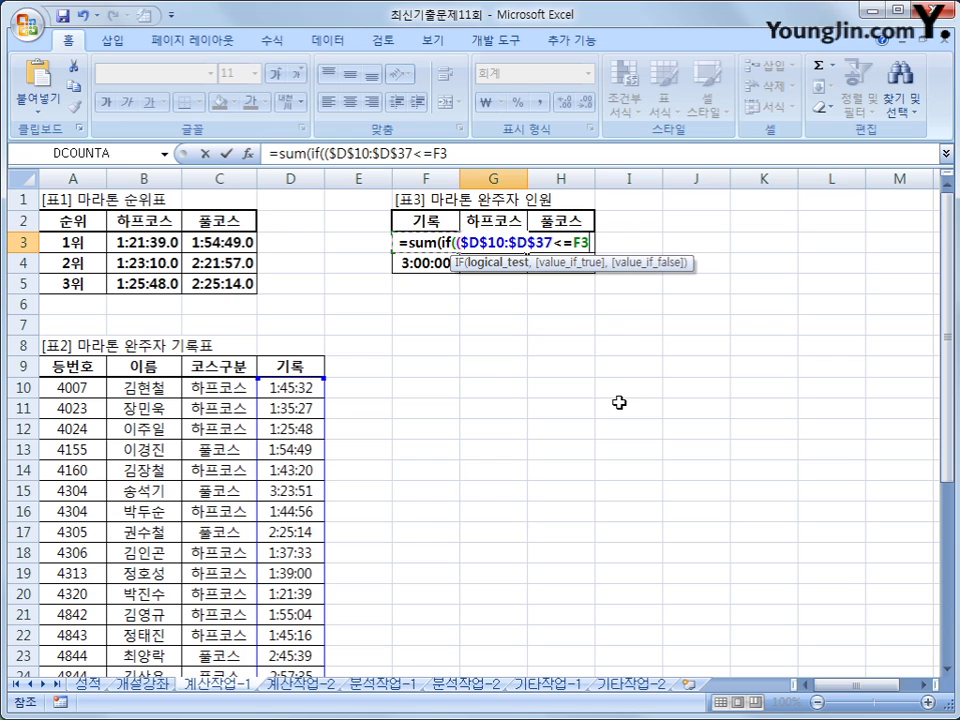
{"action": "key", "text": "F4"}
{"action": "key", "text": "F4"}
{"action": "key", "text": "F4"}
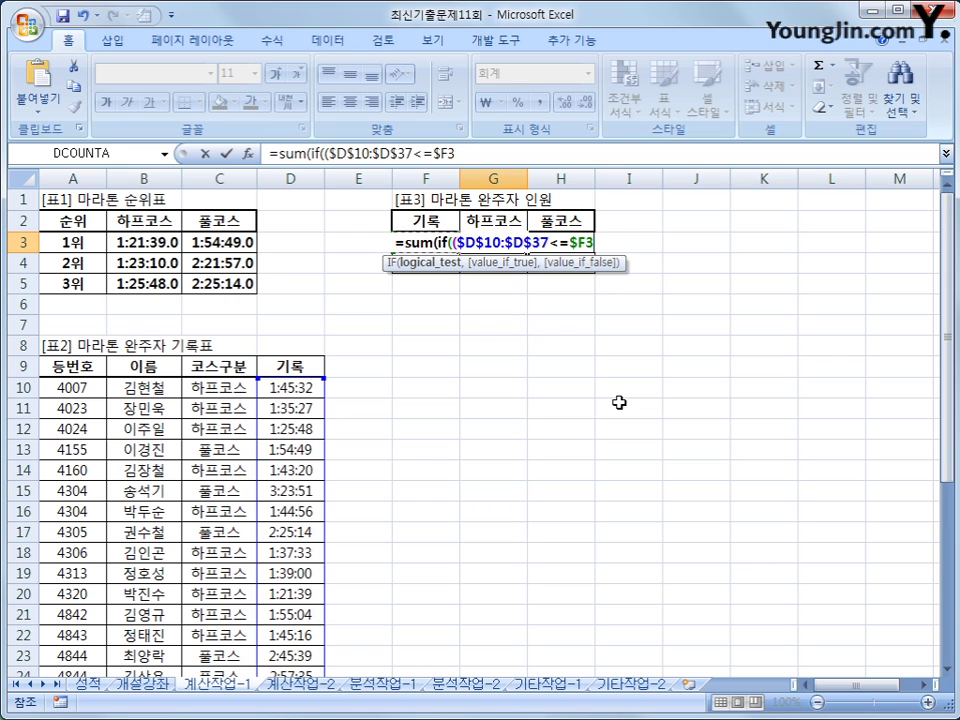
{"action": "type", "text": ")*"}
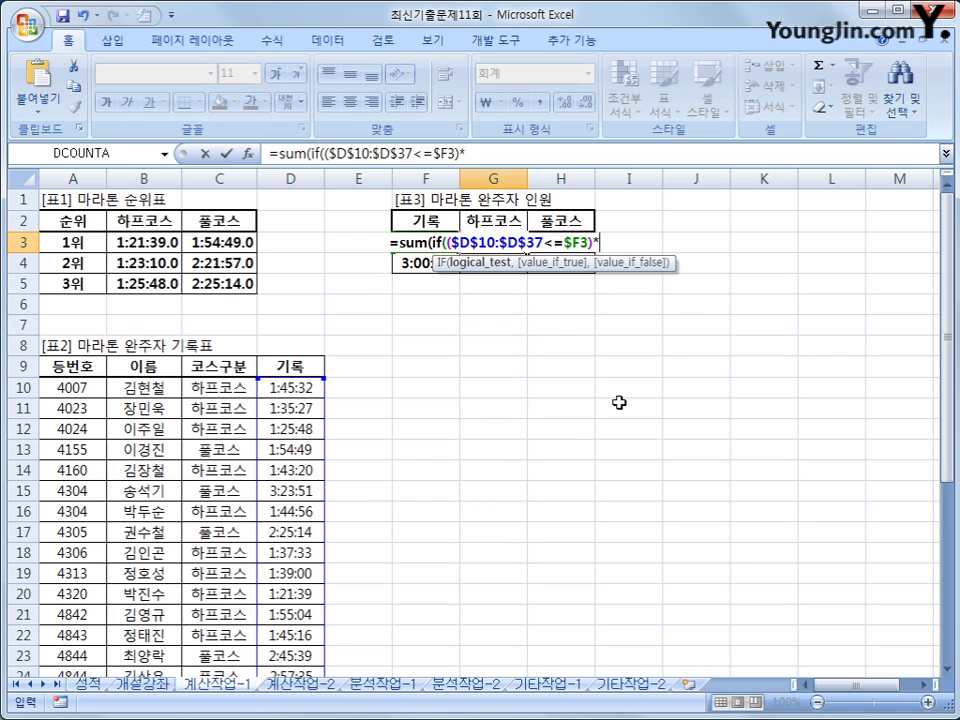
Add the second condition ($C$10:$C$37=G$2) to G3's IF test, matching the course column against the header's course name.
{"action": "type", "text": "("}
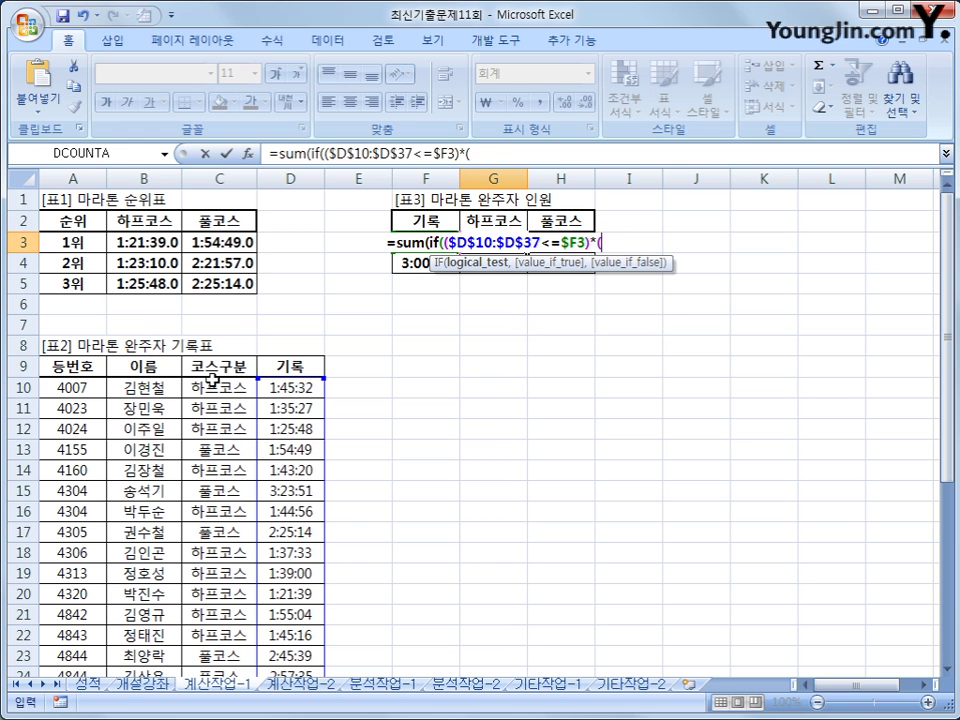
{"action": "left_click", "coordinate": [214, 388]}
{"action": "left_click_drag", "start_coordinate": [214, 388], "coordinate": [230, 650]}
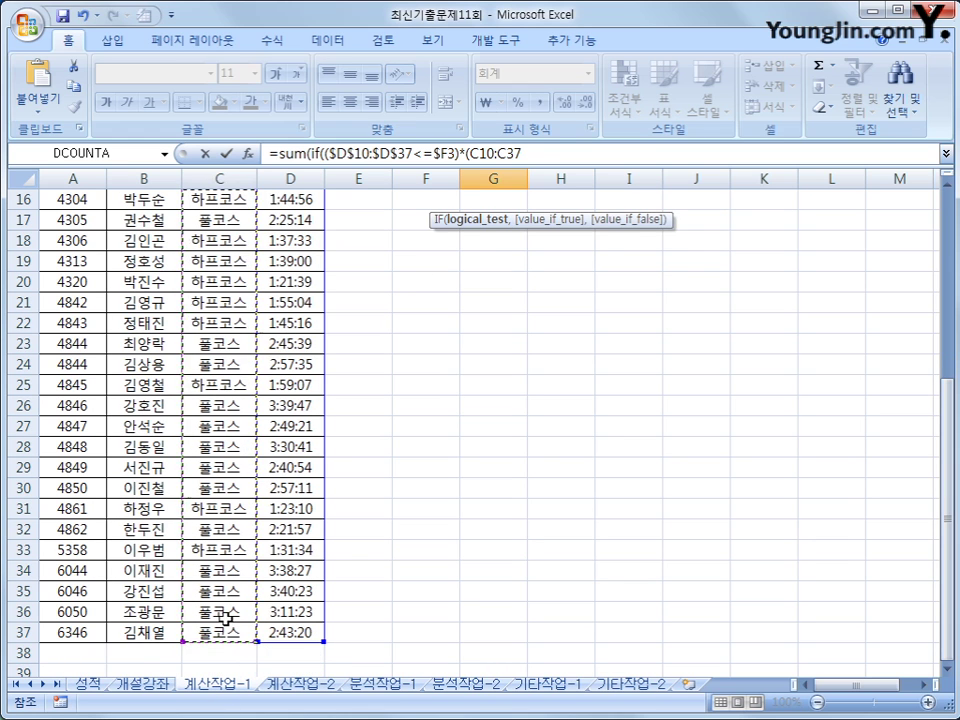
{"action": "key", "text": "F4"}
{"action": "type", "text": "="}
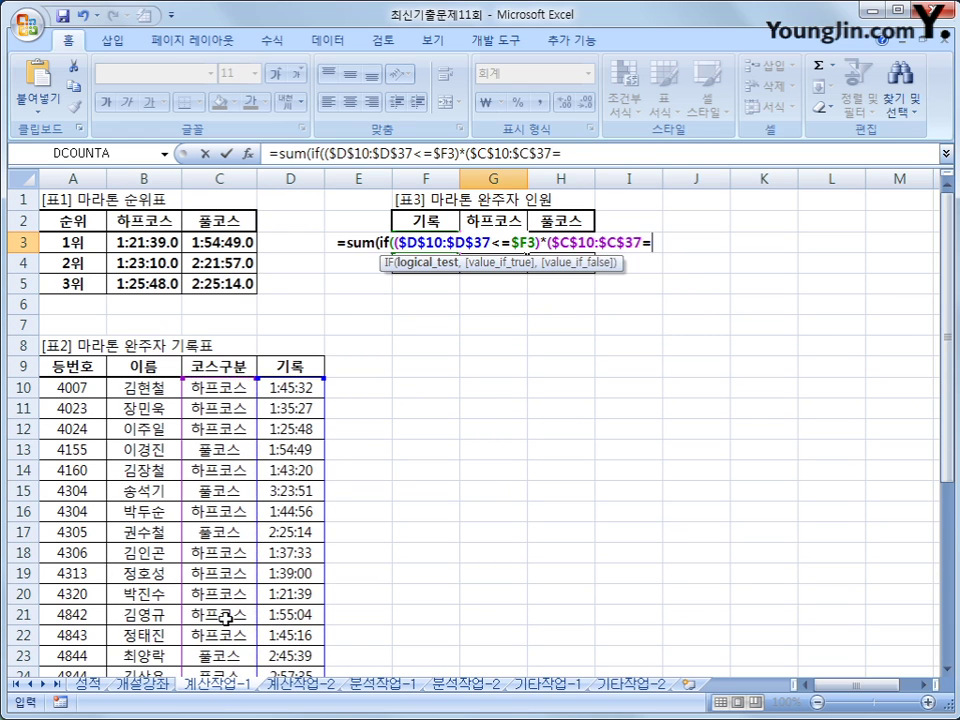
{"action": "left_click", "coordinate": [505, 220]}
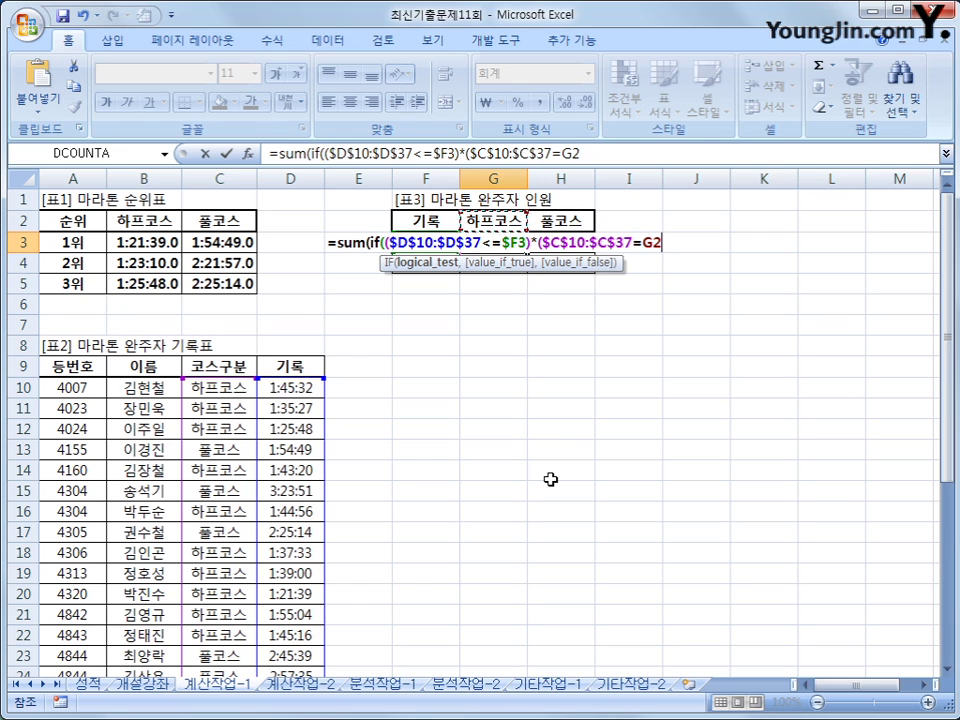
{"action": "key", "text": "F4"}
{"action": "key", "text": "F4"}
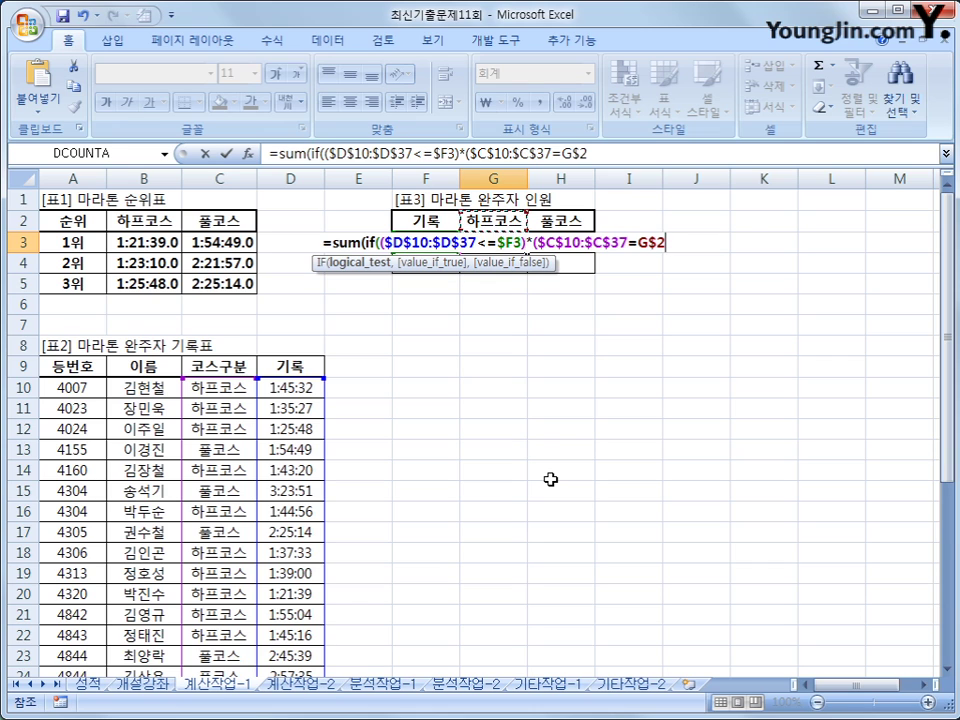
{"action": "type", "text": ")"}
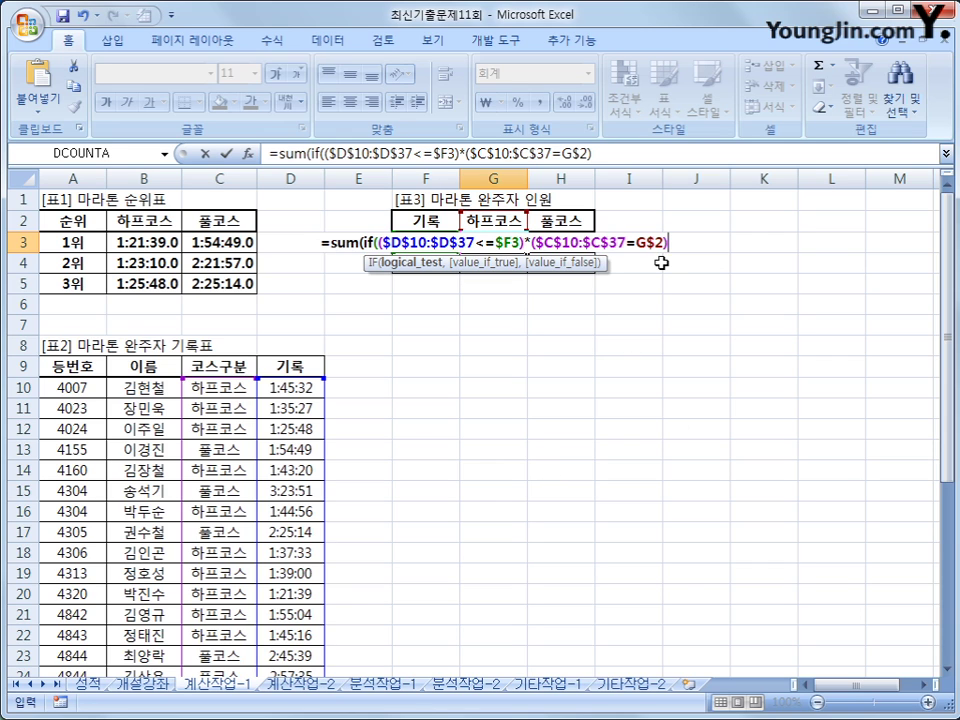
Give G3's IF a true value of 1, close both functions, append &"명" and enter it as an array formula.
{"action": "type", "text": ","}
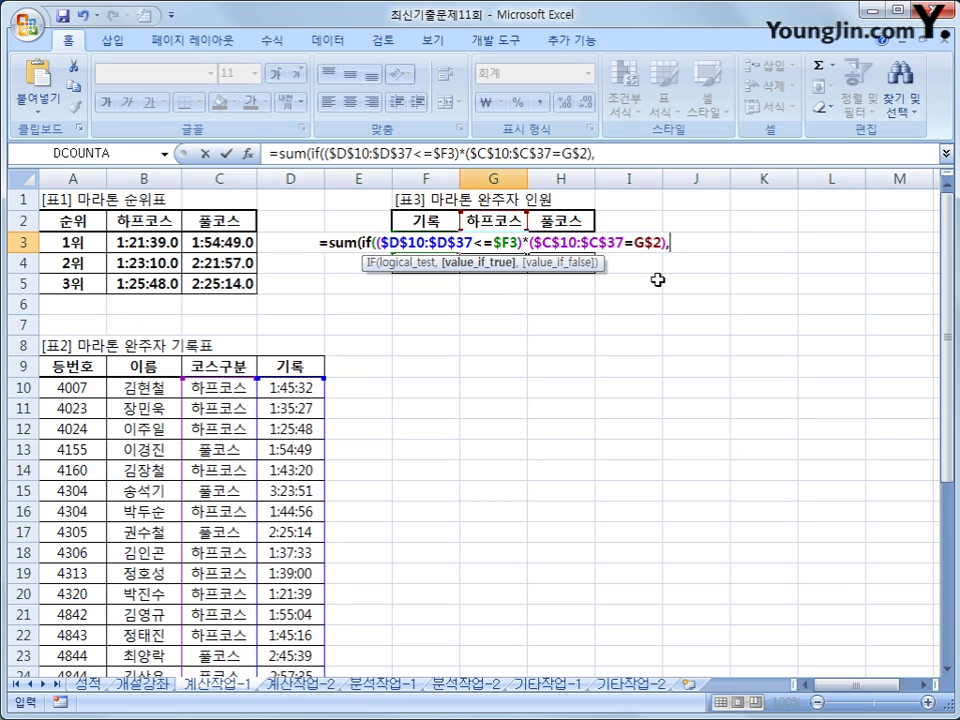
{"action": "type", "text": "1"}
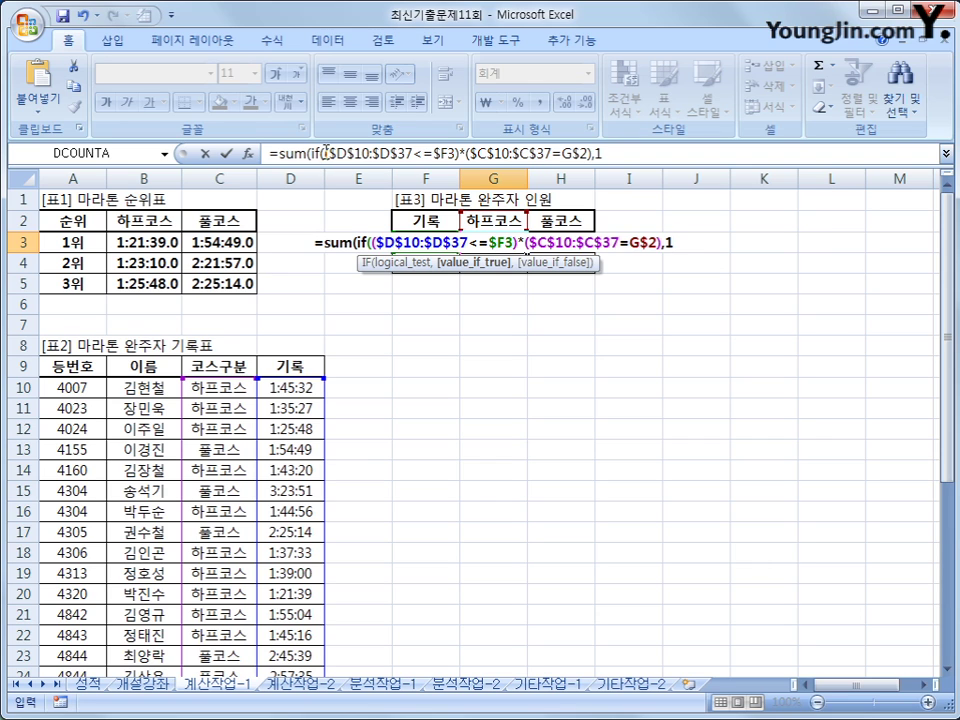
{"action": "left_click_drag", "start_coordinate": [326, 152], "coordinate": [592, 156]}
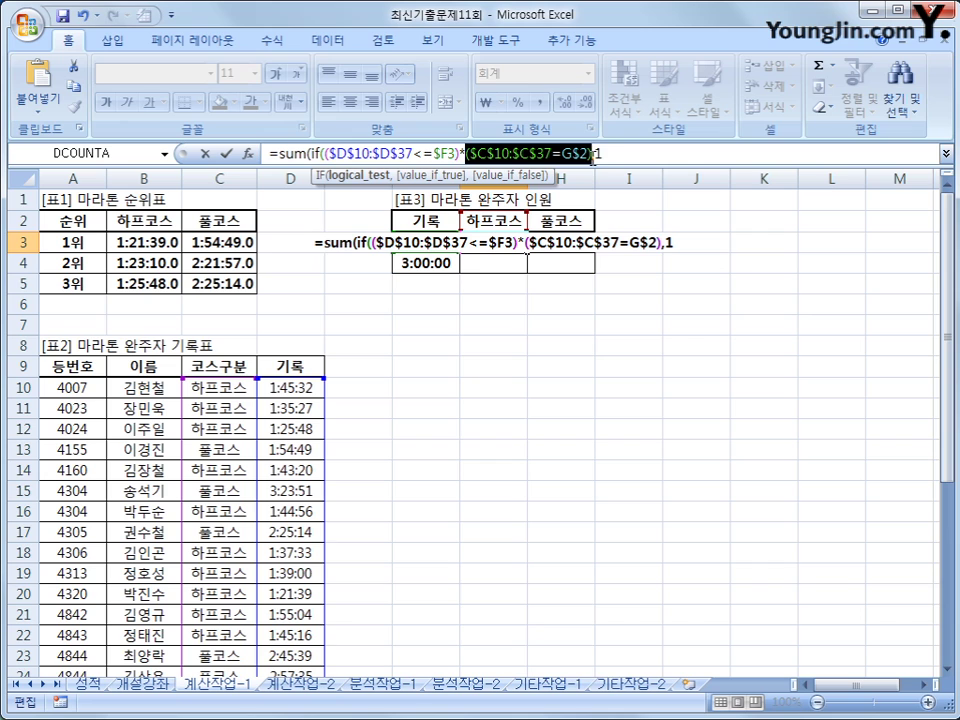
{"action": "left_click", "coordinate": [621, 155]}
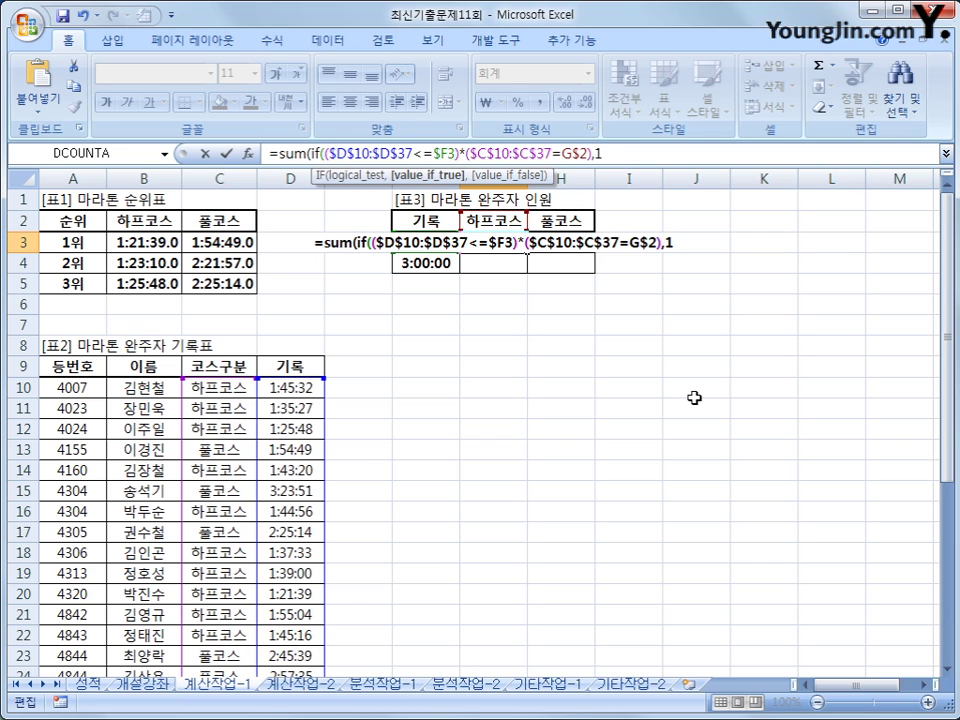
{"action": "type", "text": ",1))"}
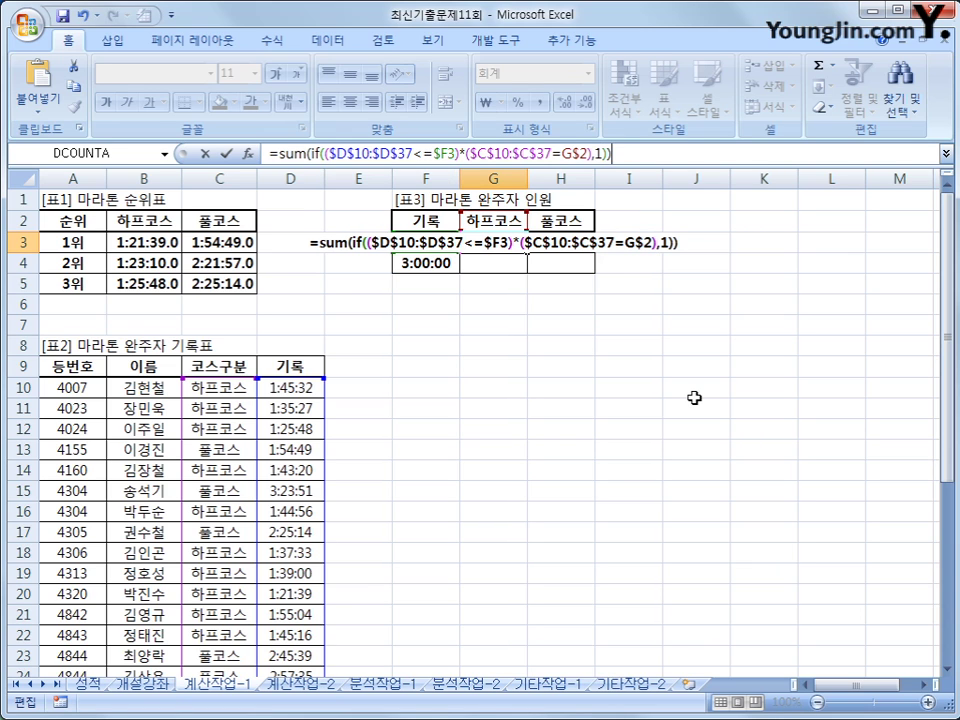
{"action": "type", "text": "&\""}
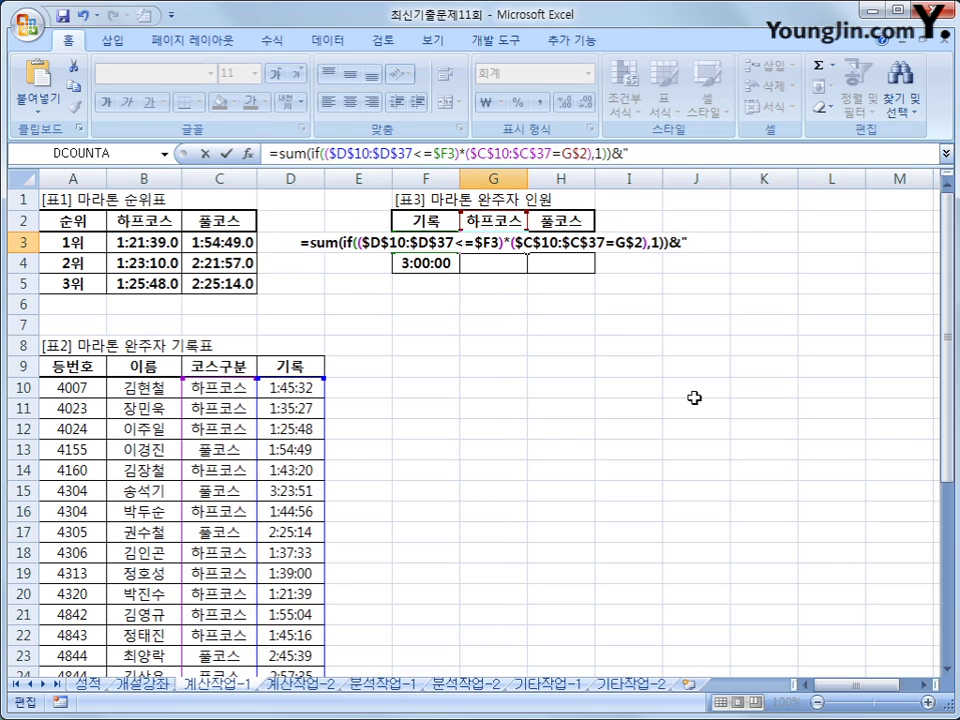
{"action": "type", "text": "명\""}
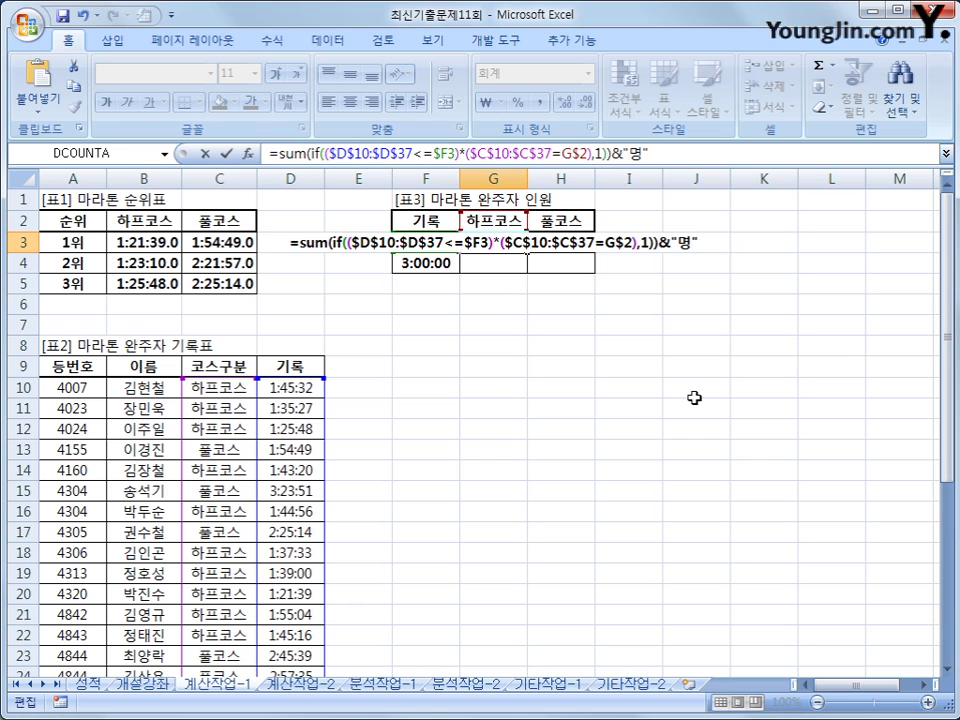
{"action": "key", "text": "ctrl+shift+Return"}
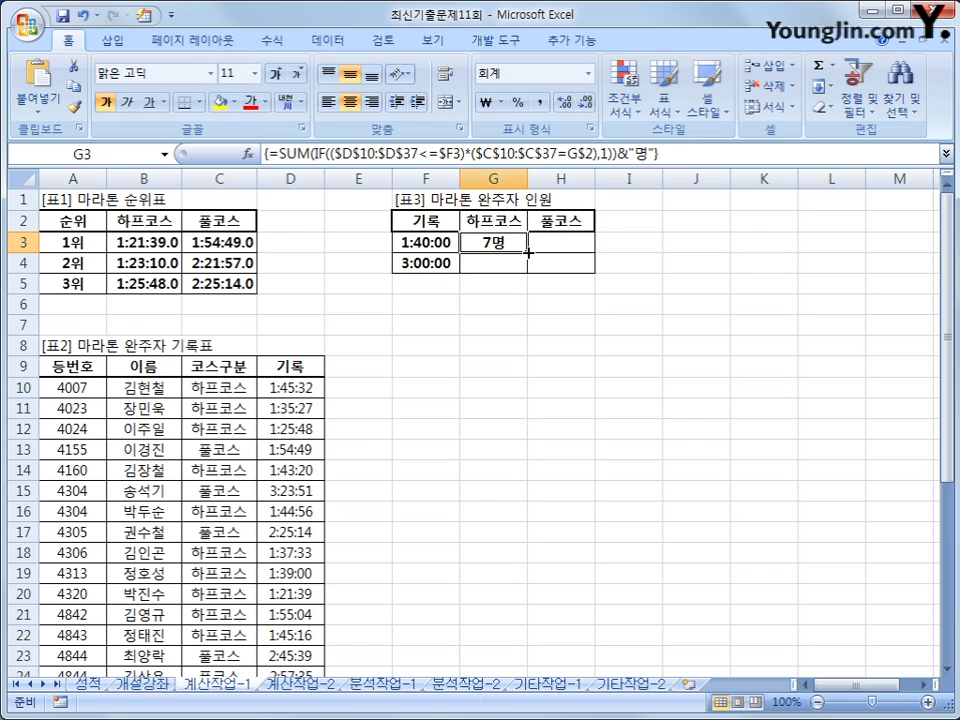
Fill the finisher-count formula across G3:H4, check the true value 1 in G3 and re-enter it as an array formula.
{"action": "left_click_drag", "start_coordinate": [527, 252], "coordinate": [580, 271]}
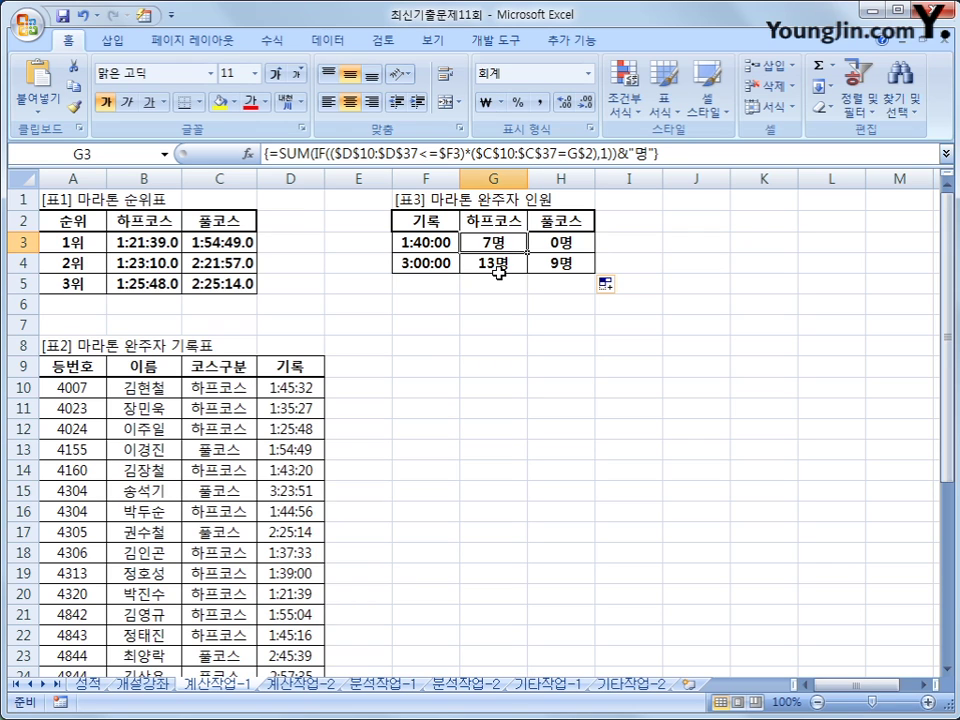
{"action": "double_click", "coordinate": [605, 153]}
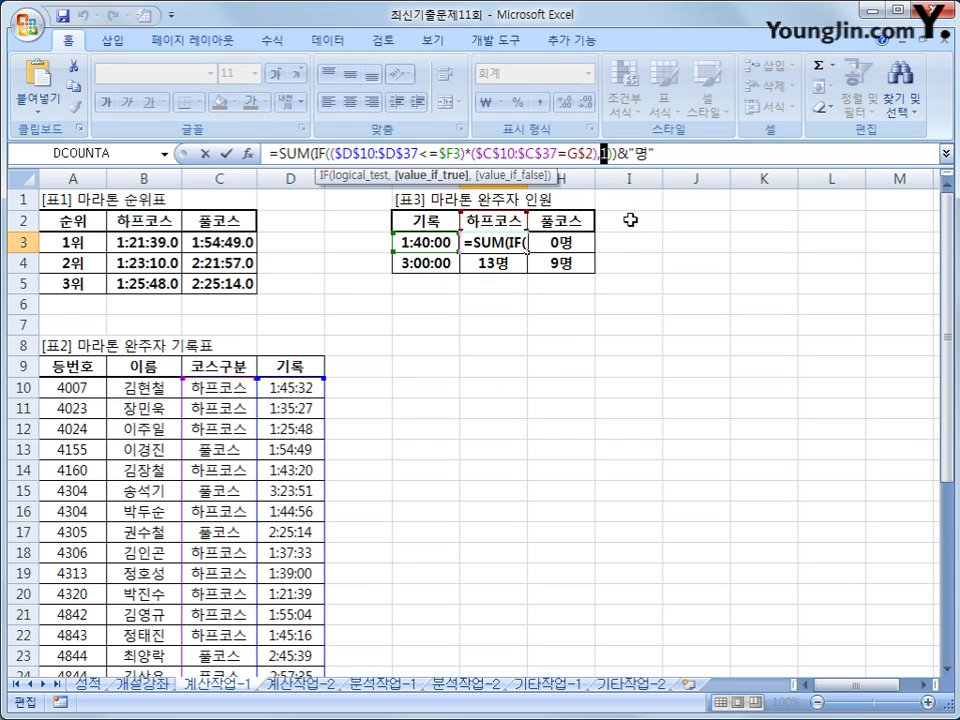
{"action": "key", "text": "ctrl+shift+Return"}
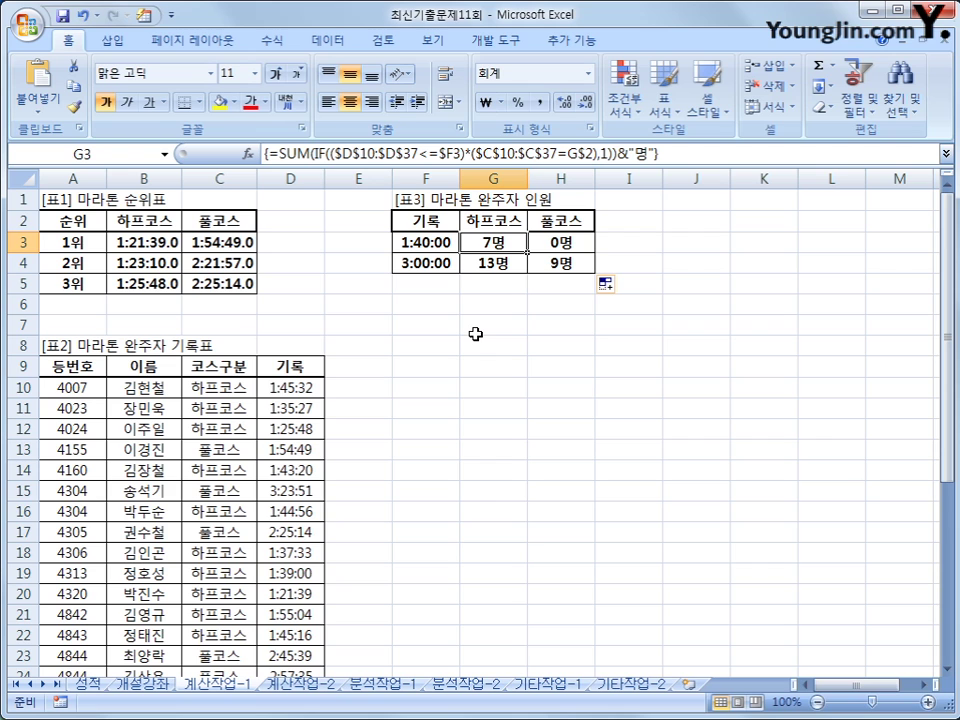
Switch to the 계산작업-2 sheet and look over the student number in B3 and the empty 학과 range C3:C10.
{"action": "left_click", "coordinate": [296, 684]}
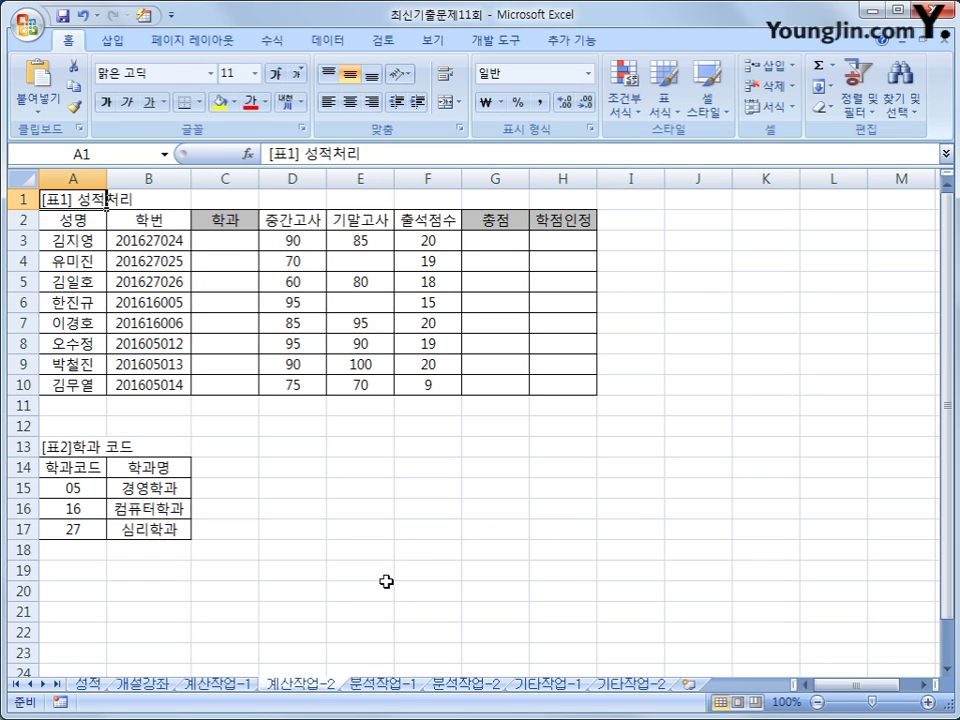
{"action": "left_click", "coordinate": [215, 242]}
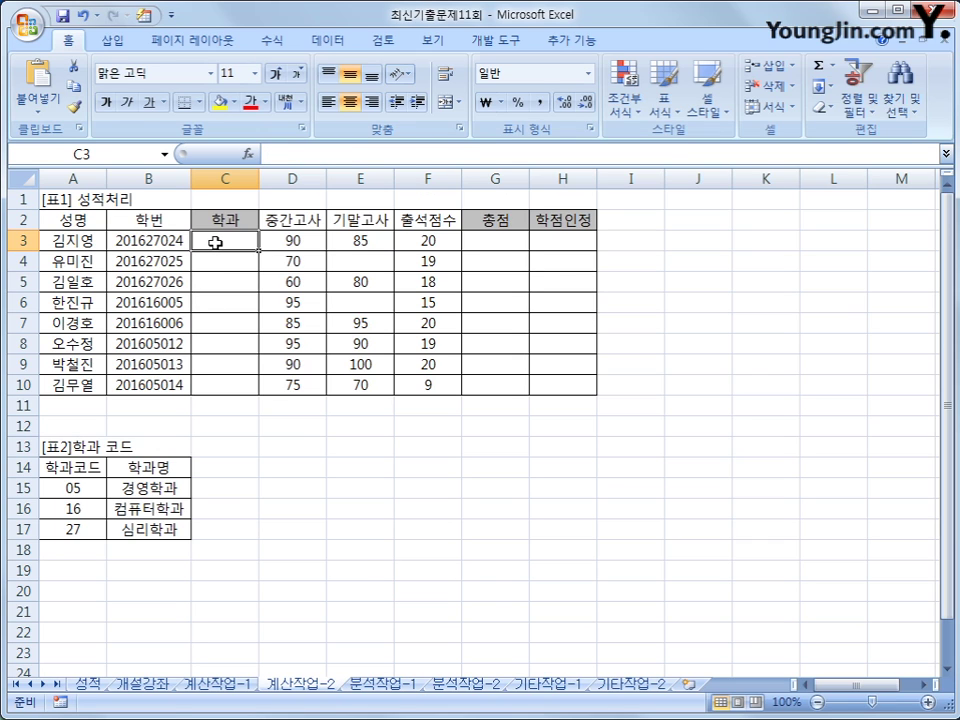
{"action": "left_click", "coordinate": [124, 241]}
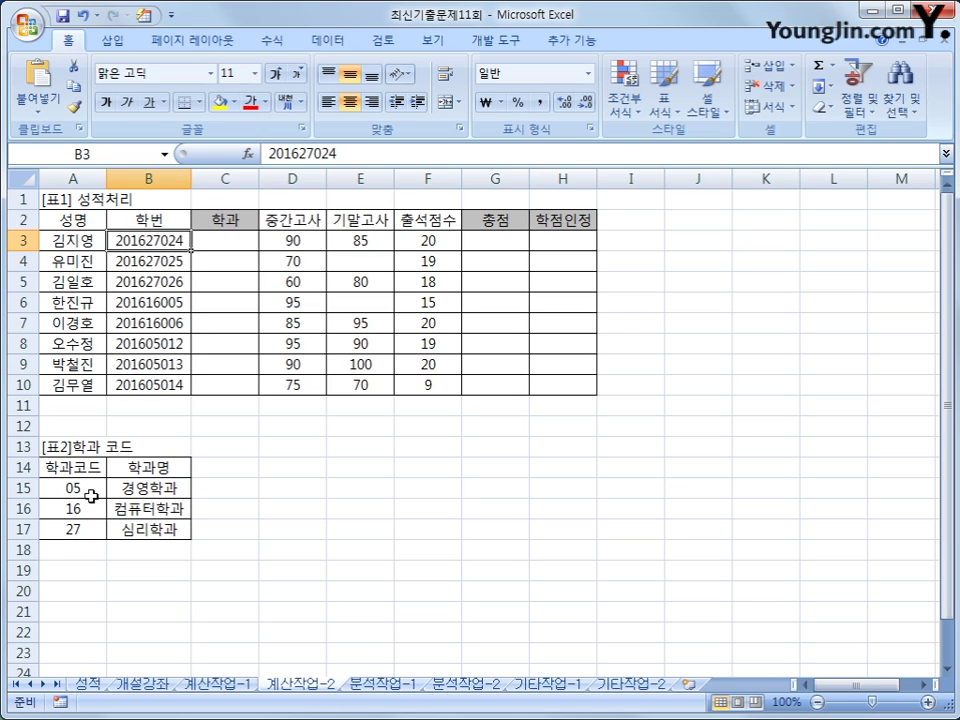
{"action": "left_click", "coordinate": [241, 240]}
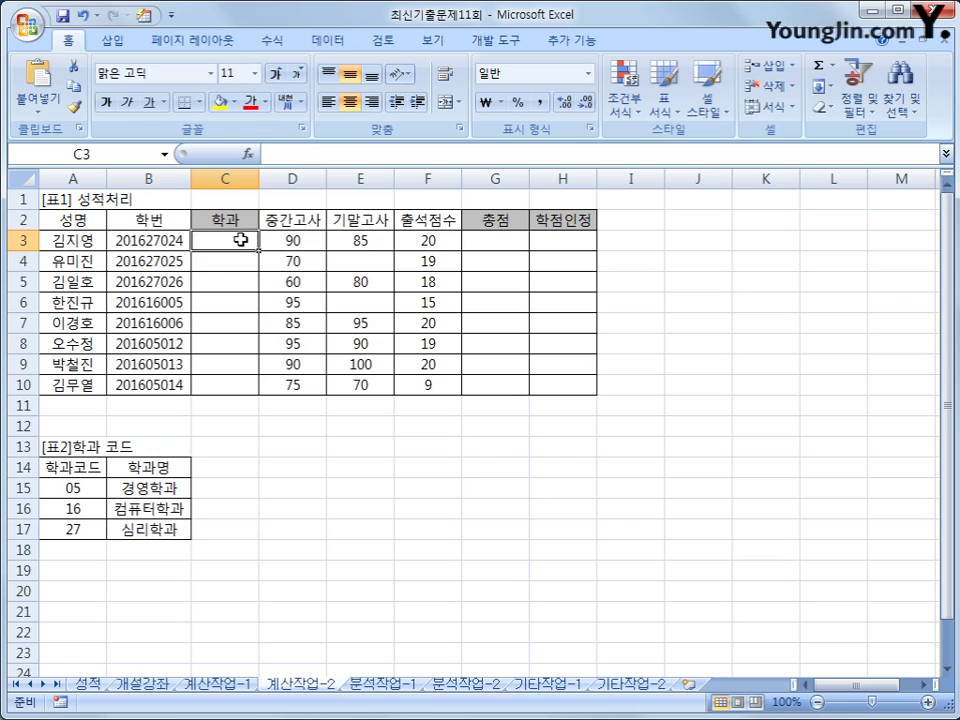
{"action": "left_click_drag", "start_coordinate": [241, 240], "coordinate": [228, 376]}
Begin a VLOOKUP formula in C3, the first cell of the 학과 column.
{"action": "left_click", "coordinate": [234, 246]}
{"action": "type", "text": "=피"}
{"action": "key", "text": "BackSpace"}
{"action": "key", "text": "BackSpace"}
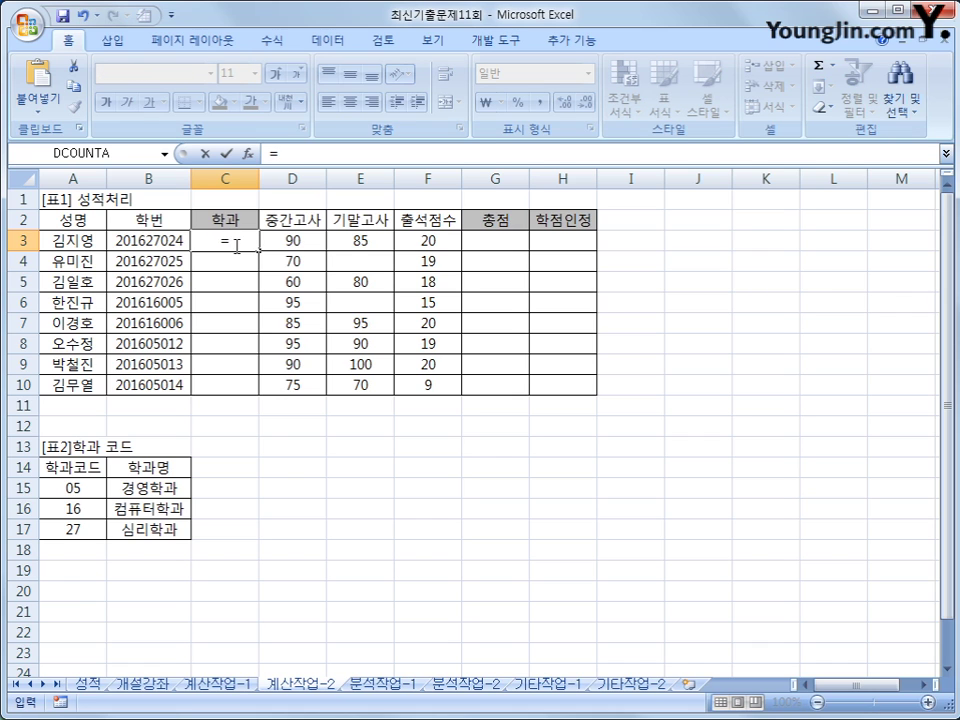
{"action": "type", "text": "l"}
{"action": "key", "text": "BackSpace"}
{"action": "type", "text": "vl"}
{"action": "key", "text": "Tab"}
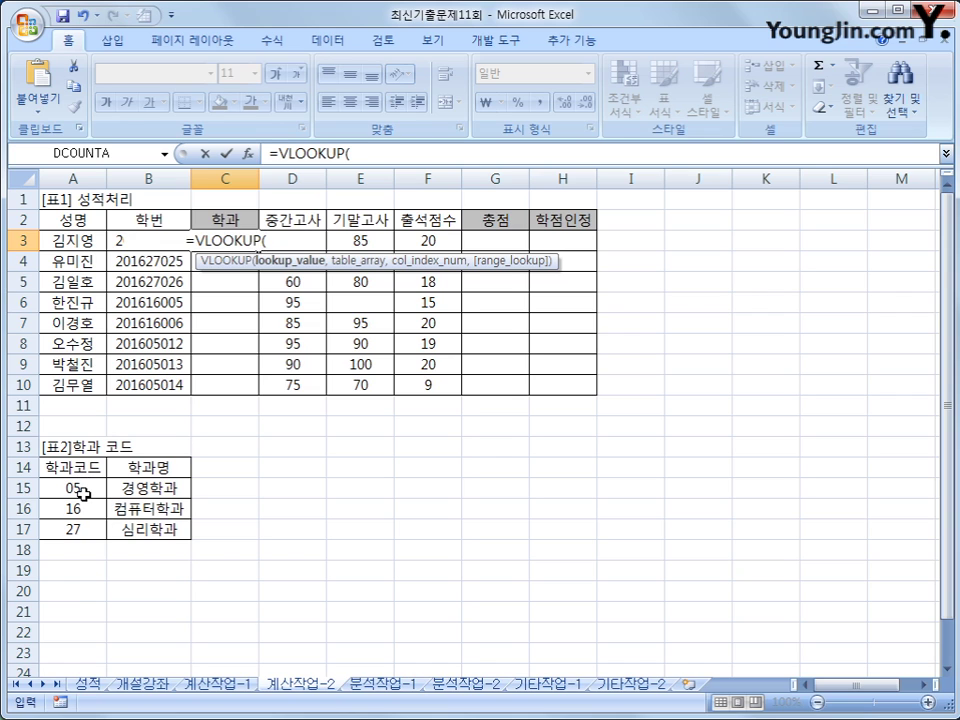
Set the VLOOKUP lookup value to mid(B3,5,2), taking the department code from the student number.
{"action": "type", "text": "mid("}
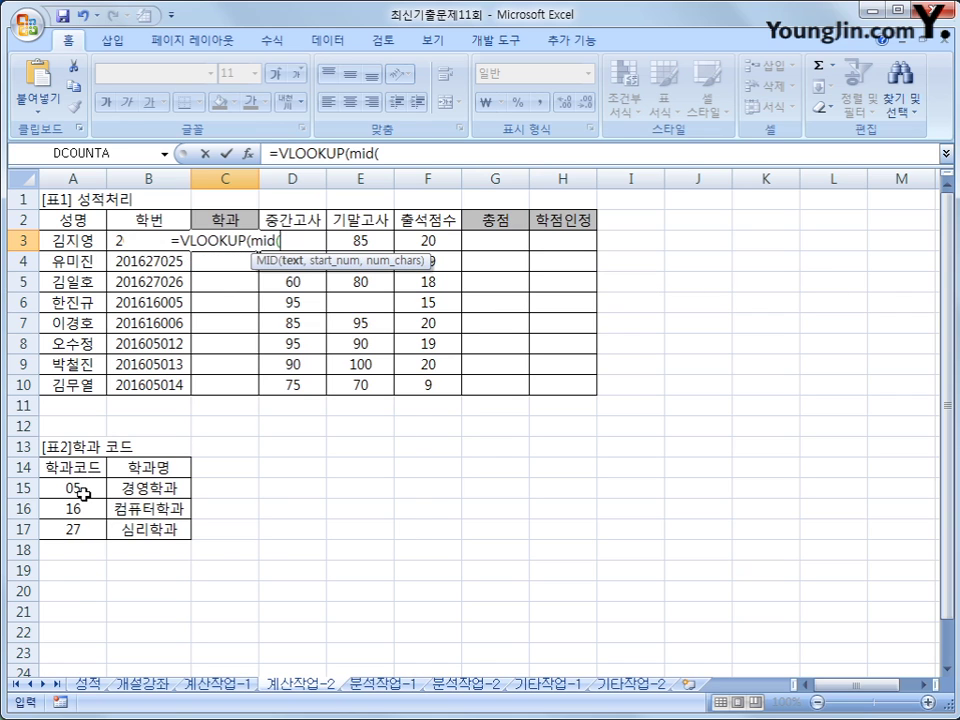
{"action": "key", "text": "Left"}
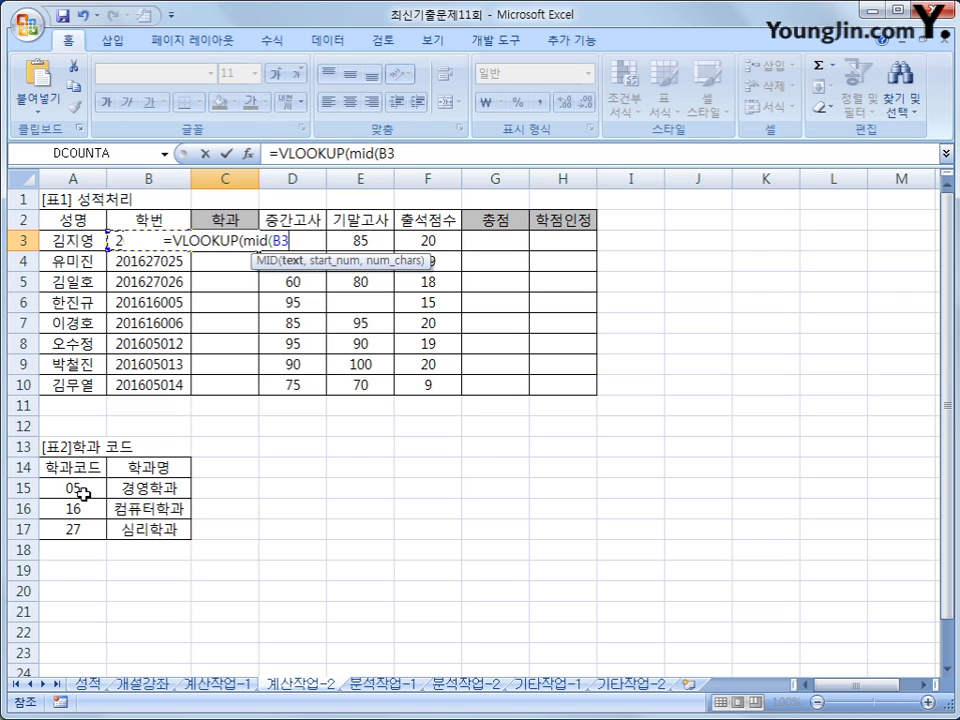
{"action": "type", "text": ",5,"}
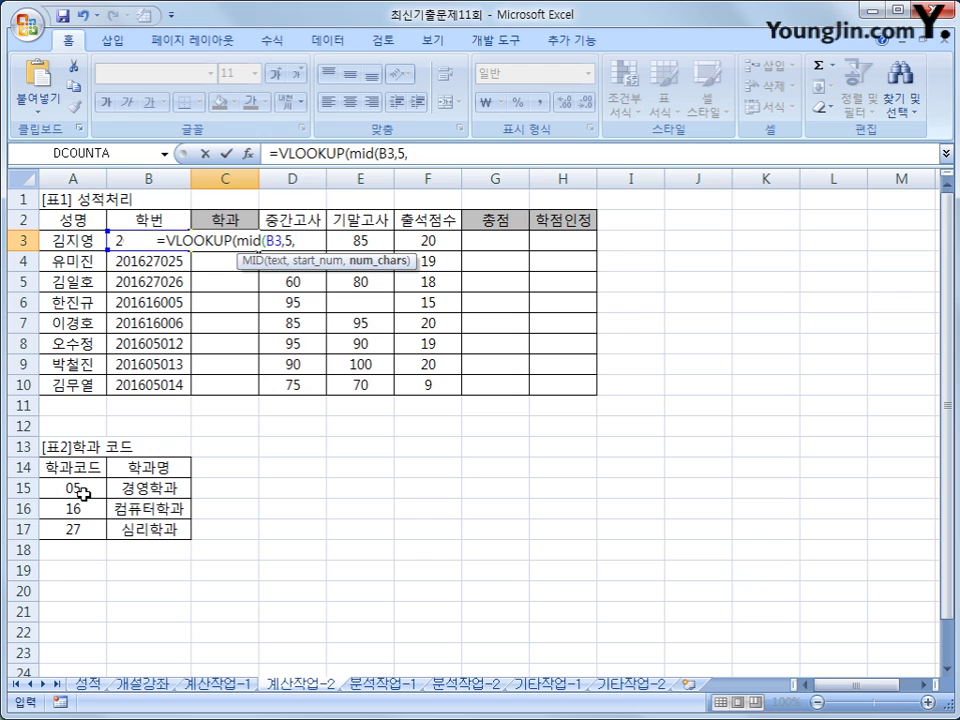
{"action": "type", "text": "2)"}
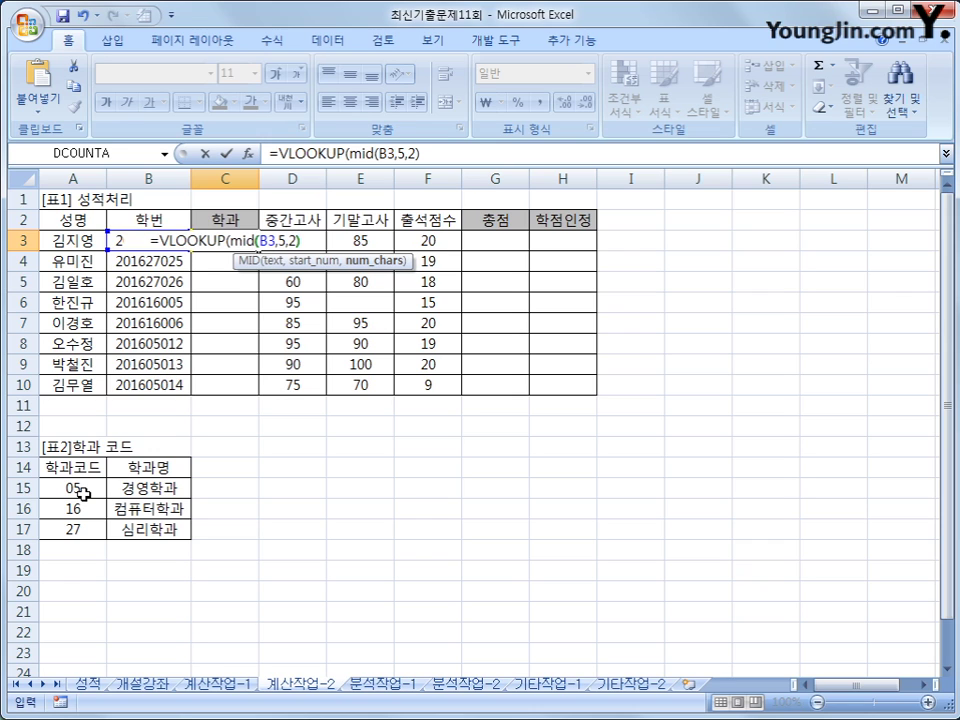
{"action": "type", "text": ","}
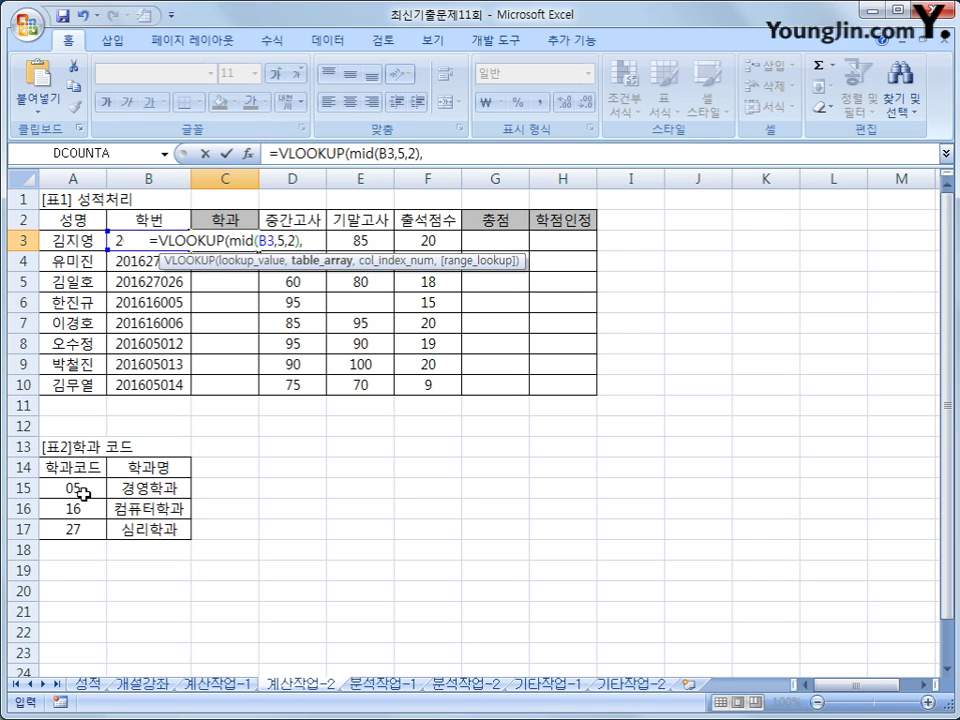
Complete C3's VLOOKUP with the code table $A$15:$B$17, column index 2 and exact match 0, and enter it.
{"action": "left_click_drag", "start_coordinate": [84, 494], "coordinate": [137, 533]}
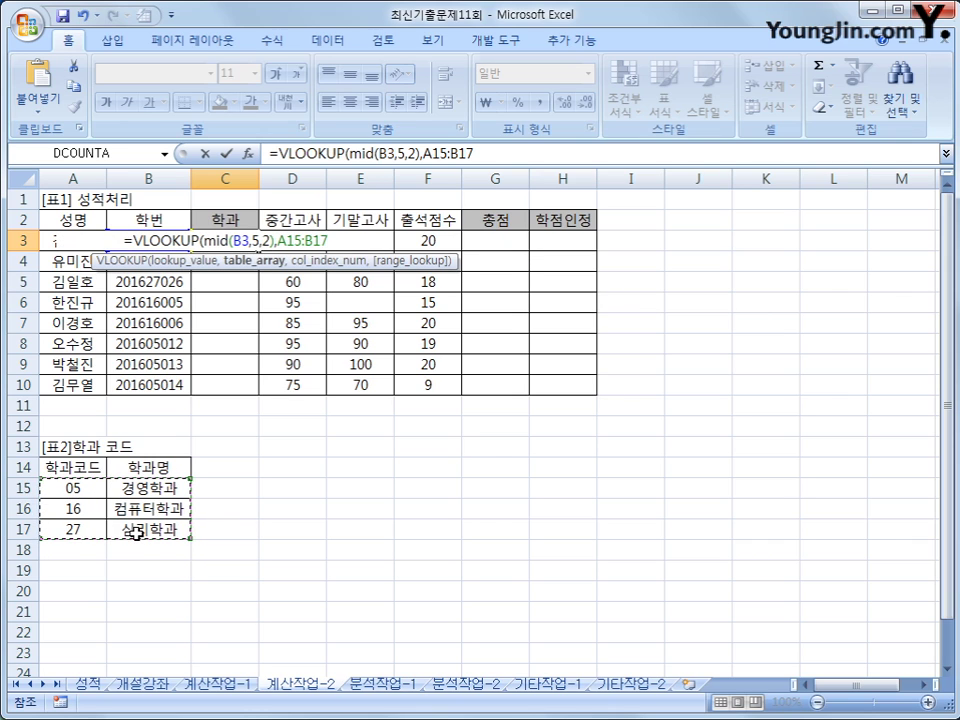
{"action": "key", "text": "F4"}
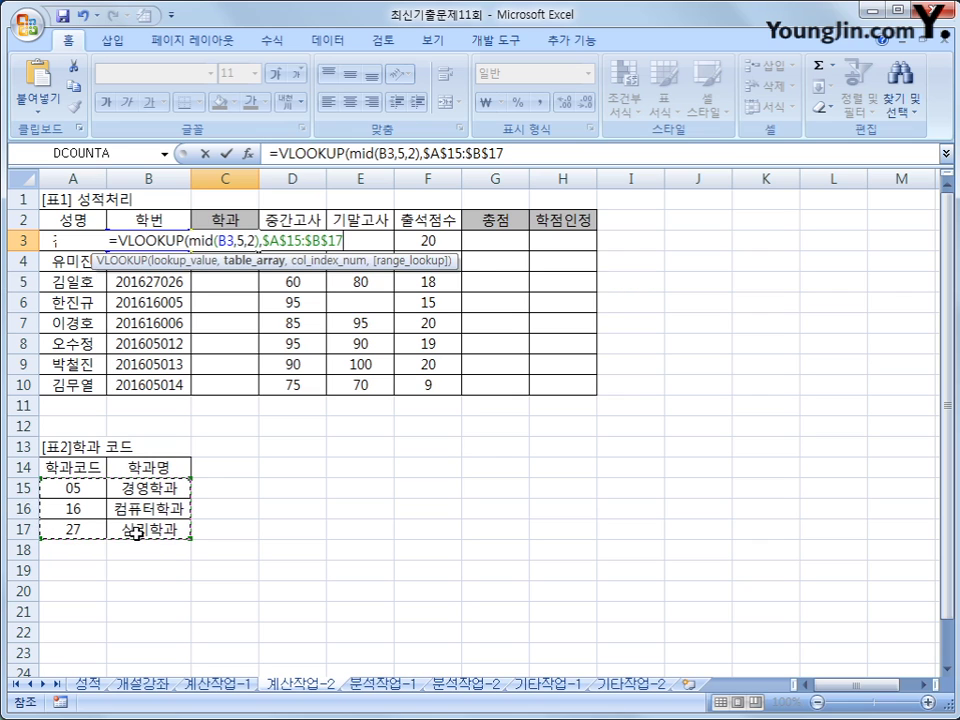
{"action": "type", "text": ","}
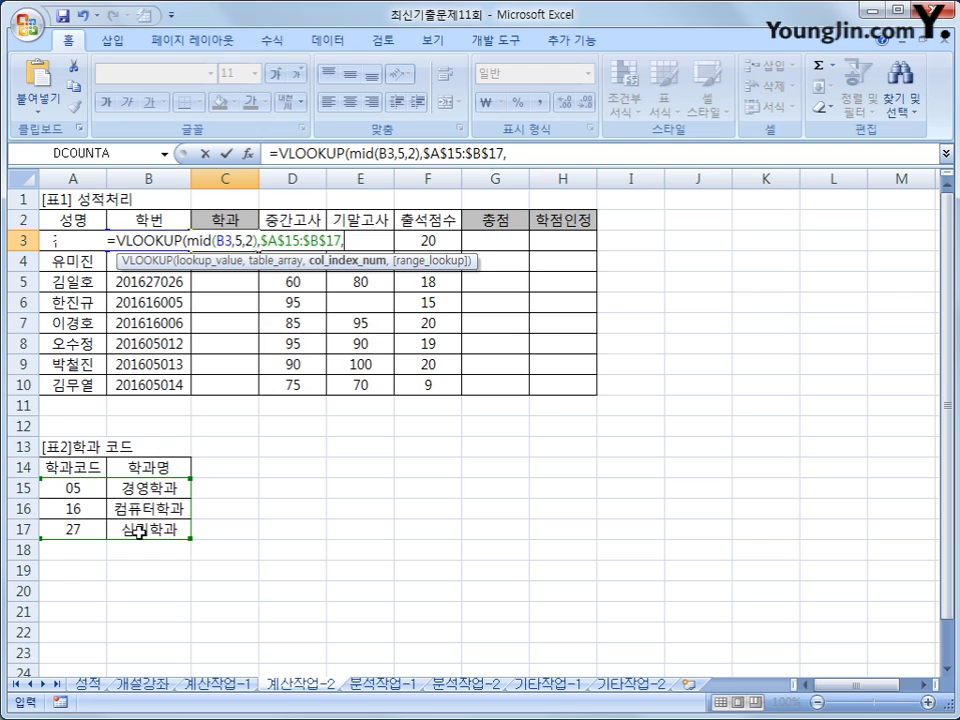
{"action": "type", "text": "2"}
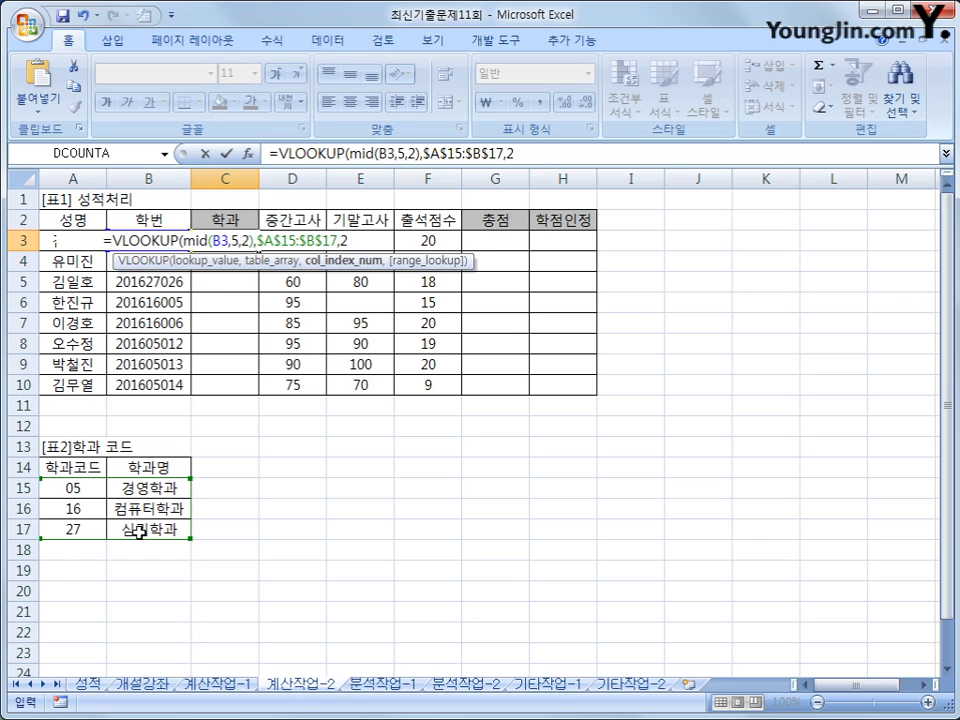
{"action": "type", "text": ",0"}
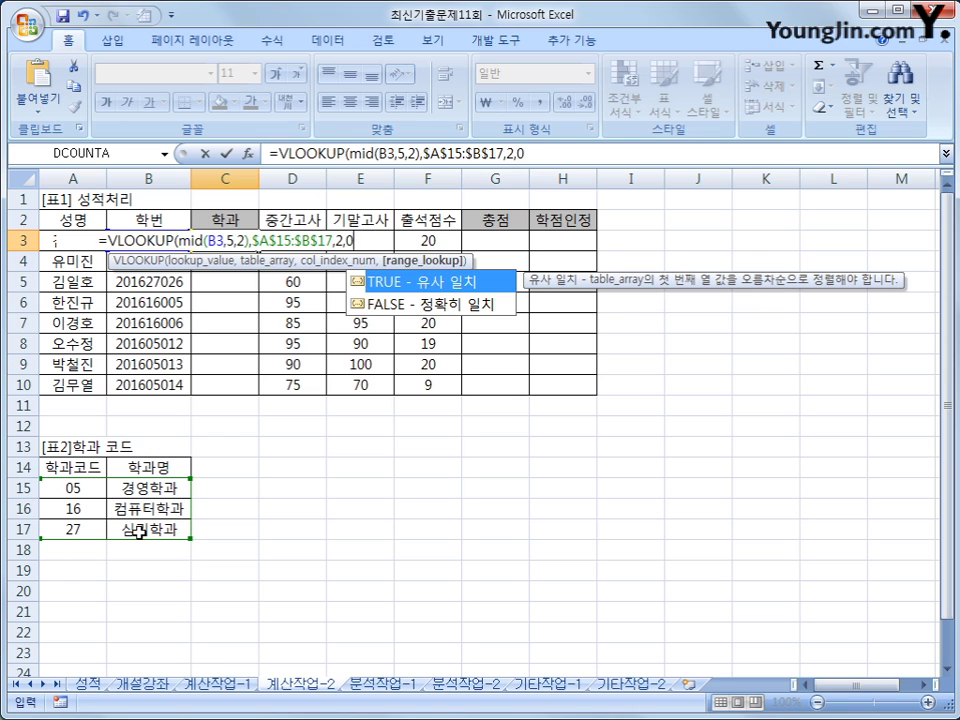
{"action": "type", "text": ")"}
{"action": "key", "text": "Return"}
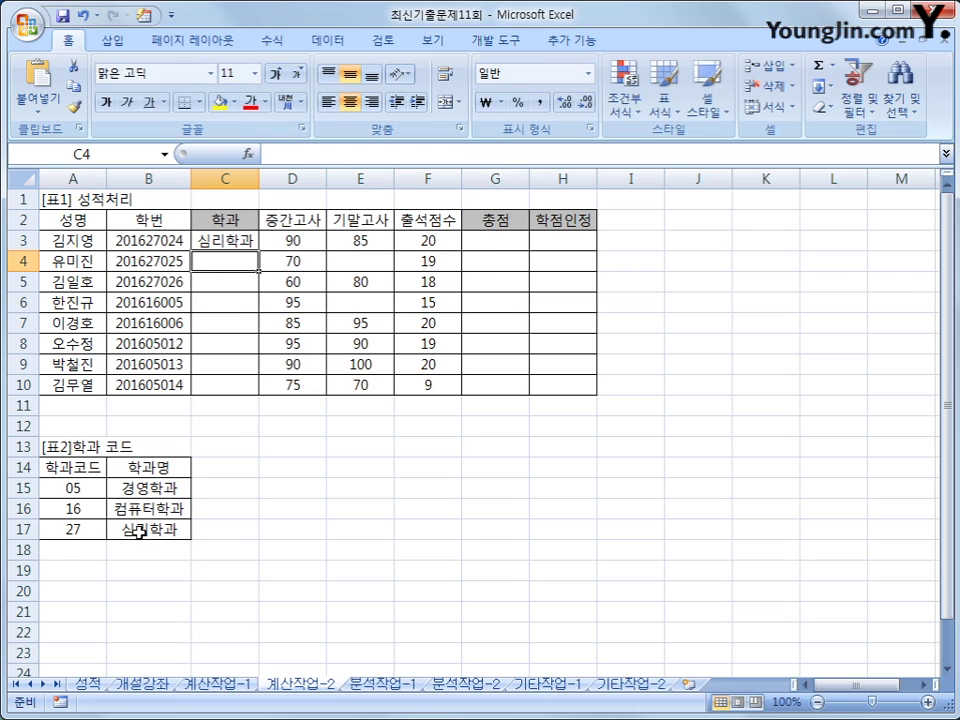
Fill the C3 학과 formula down through C10 and fit column C's width to its contents.
{"action": "left_click", "coordinate": [248, 244]}
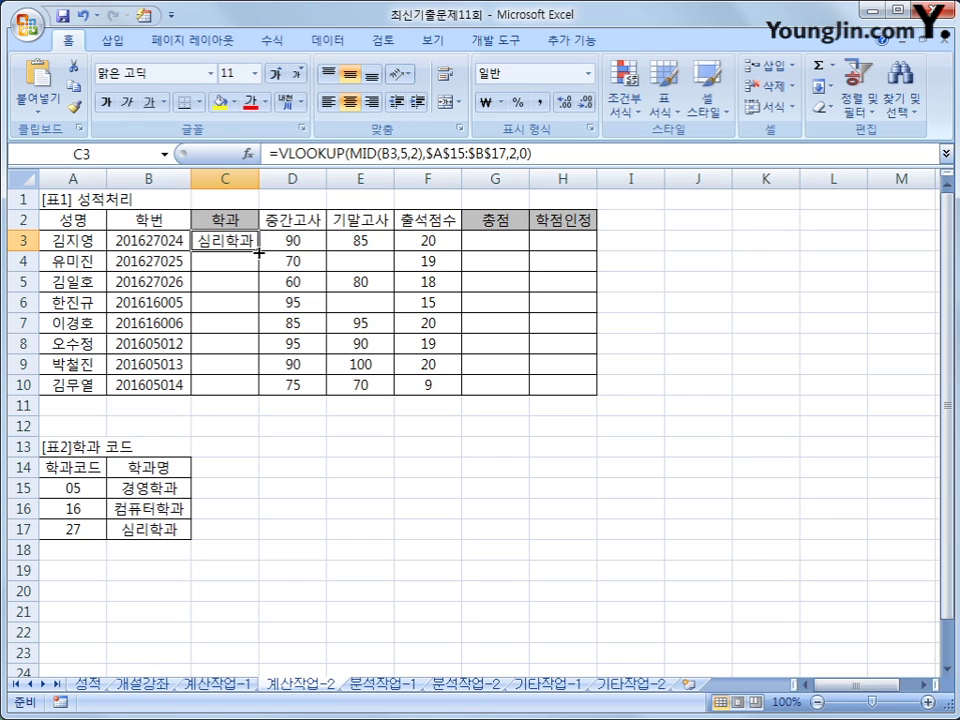
{"action": "left_click_drag", "start_coordinate": [258, 252], "coordinate": [255, 385]}
{"action": "left_click", "coordinate": [250, 386]}
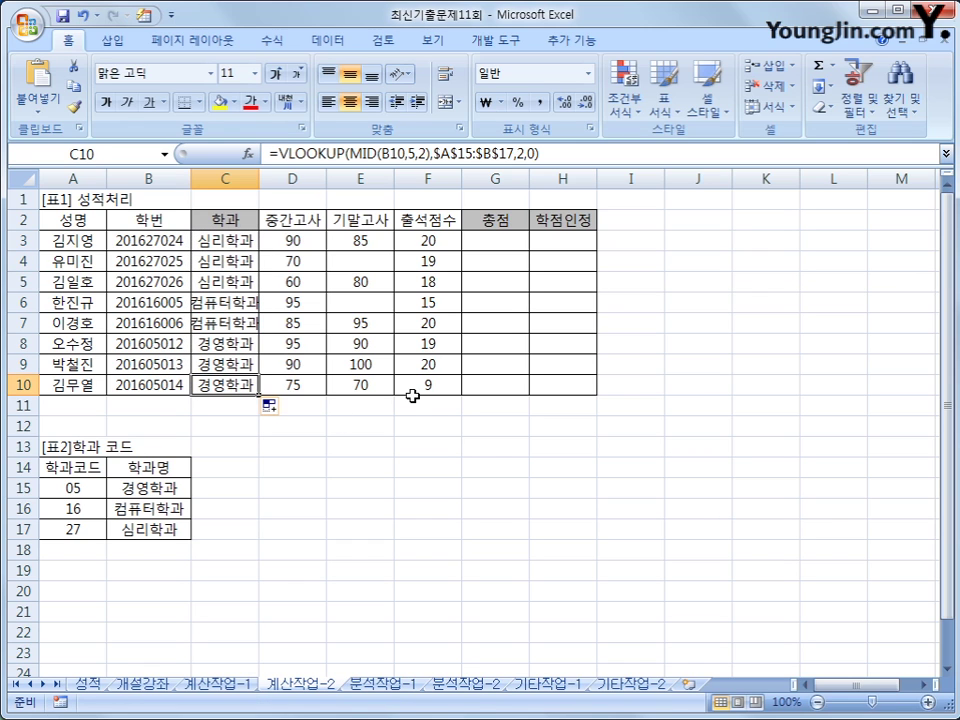
{"action": "double_click", "coordinate": [258, 178]}
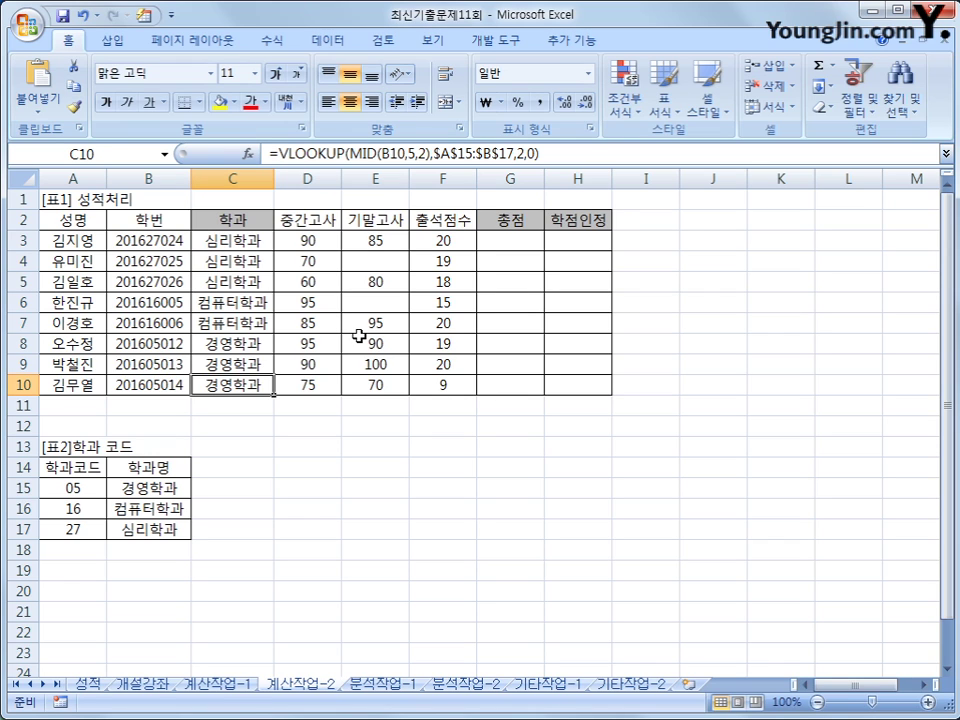
{"action": "left_click", "coordinate": [511, 238]}
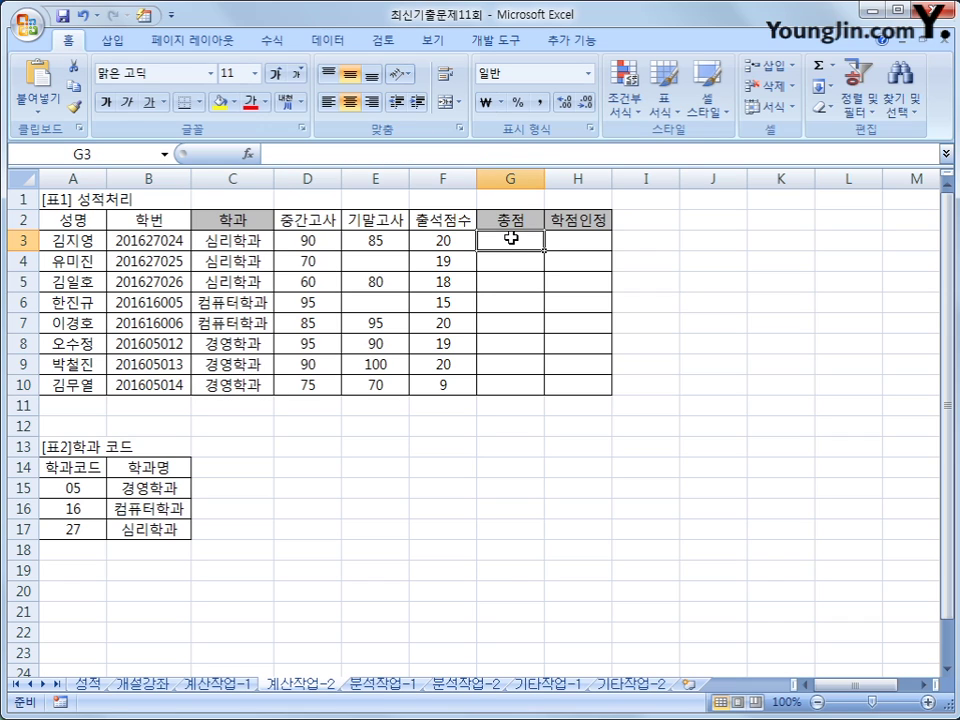
{"action": "left_click", "coordinate": [559, 241]}
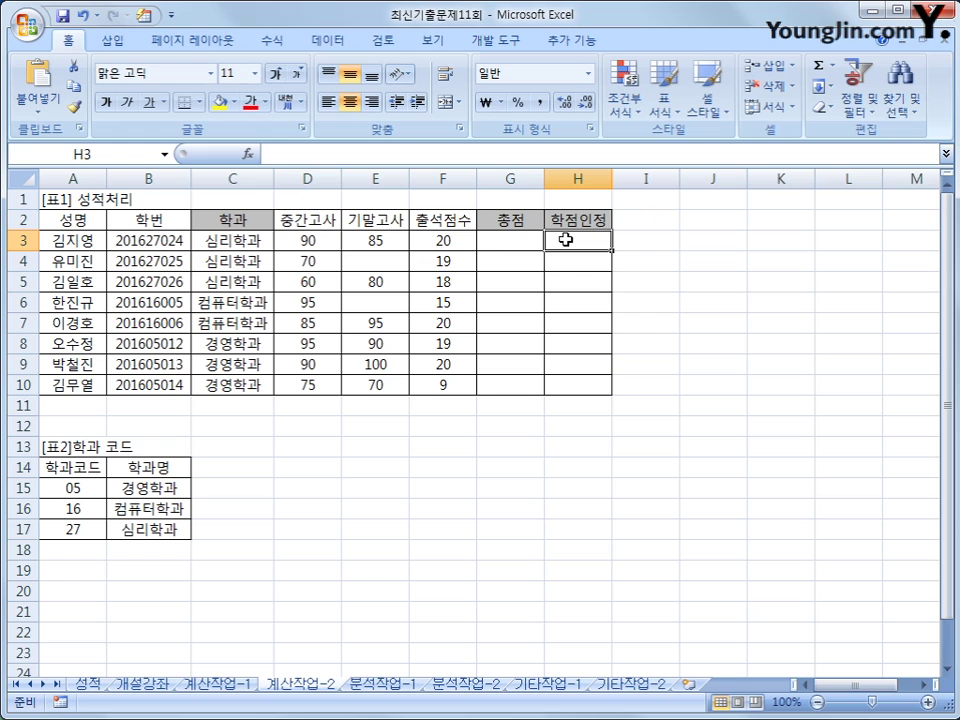
{"action": "left_click", "coordinate": [315, 240]}
{"action": "left_click", "coordinate": [384, 241]}
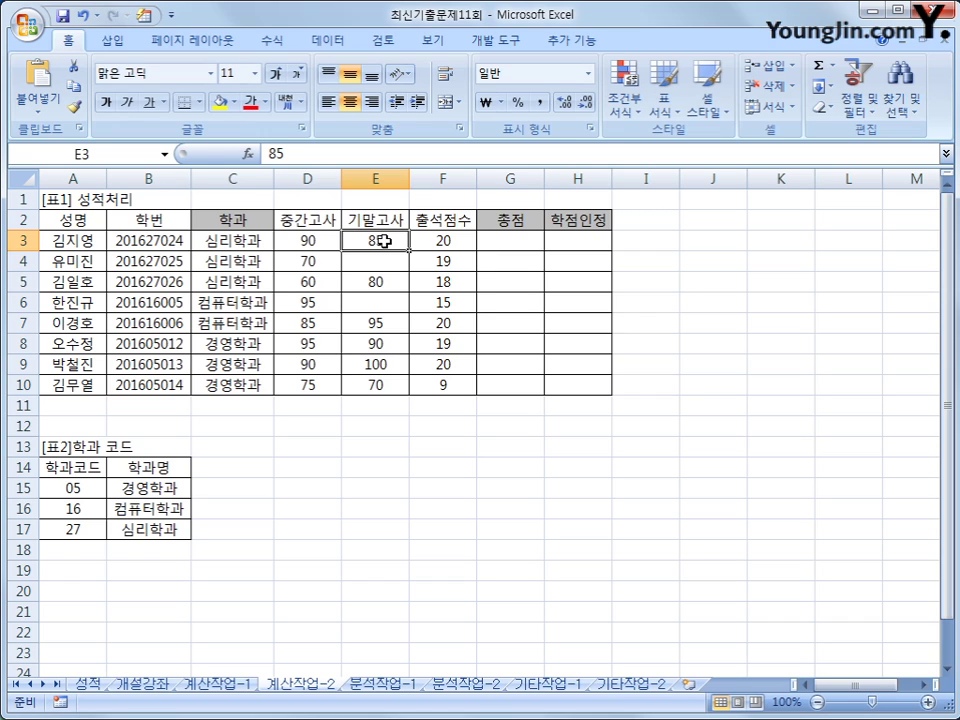
Begin an IF formula with a nested OR test in H3, the first cell of the 학점인정 column.
{"action": "left_click", "coordinate": [590, 247]}
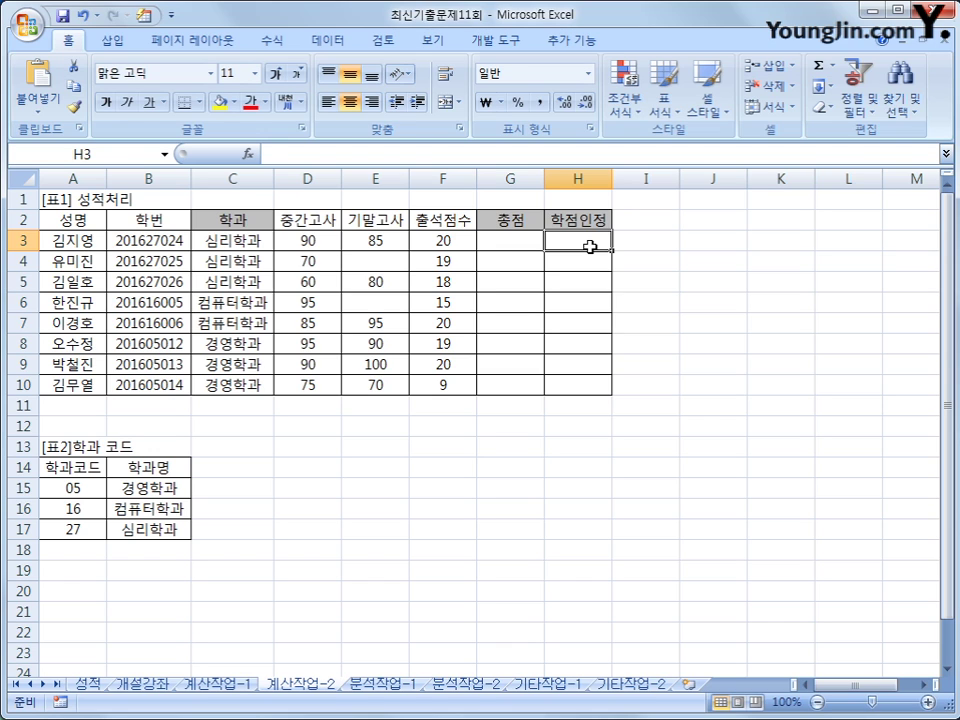
{"action": "type", "text": "="}
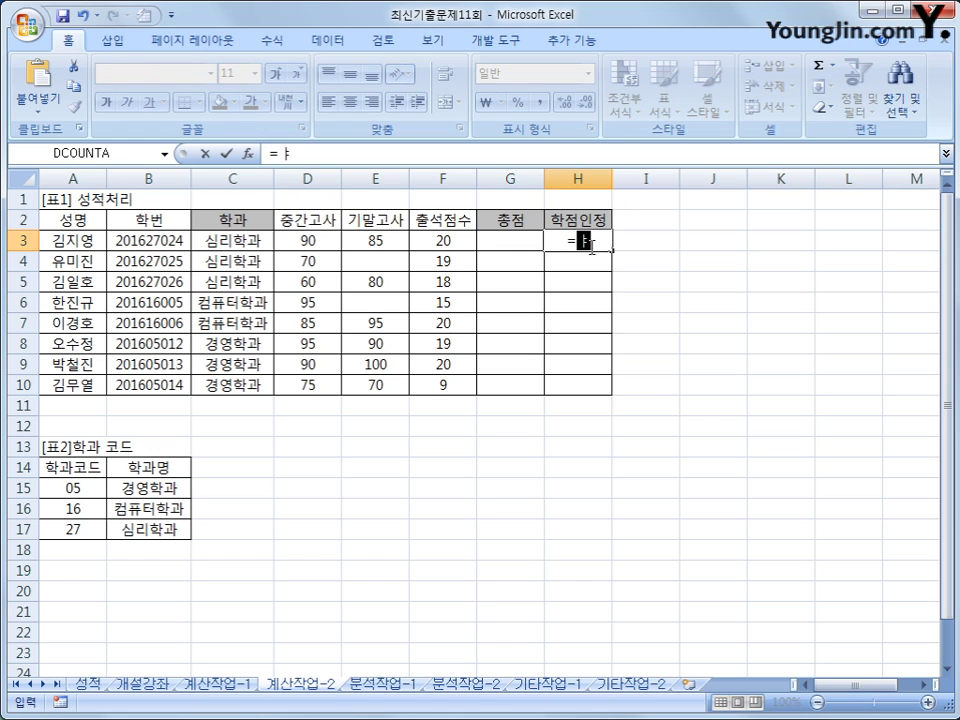
{"action": "type", "text": "if(or)"}
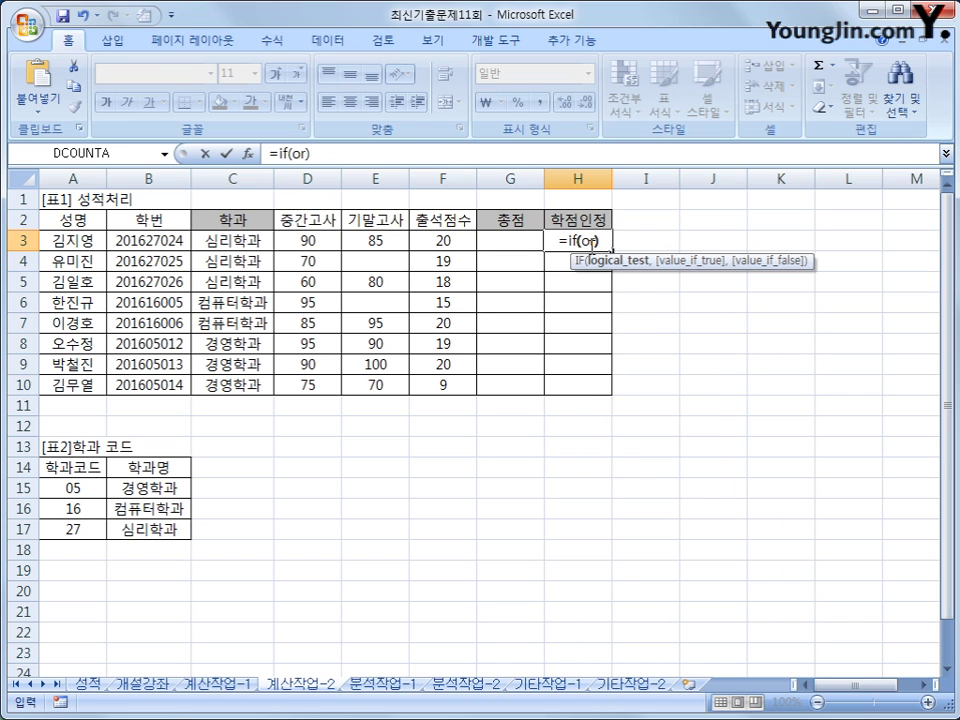
{"action": "key", "text": "BackSpace"}
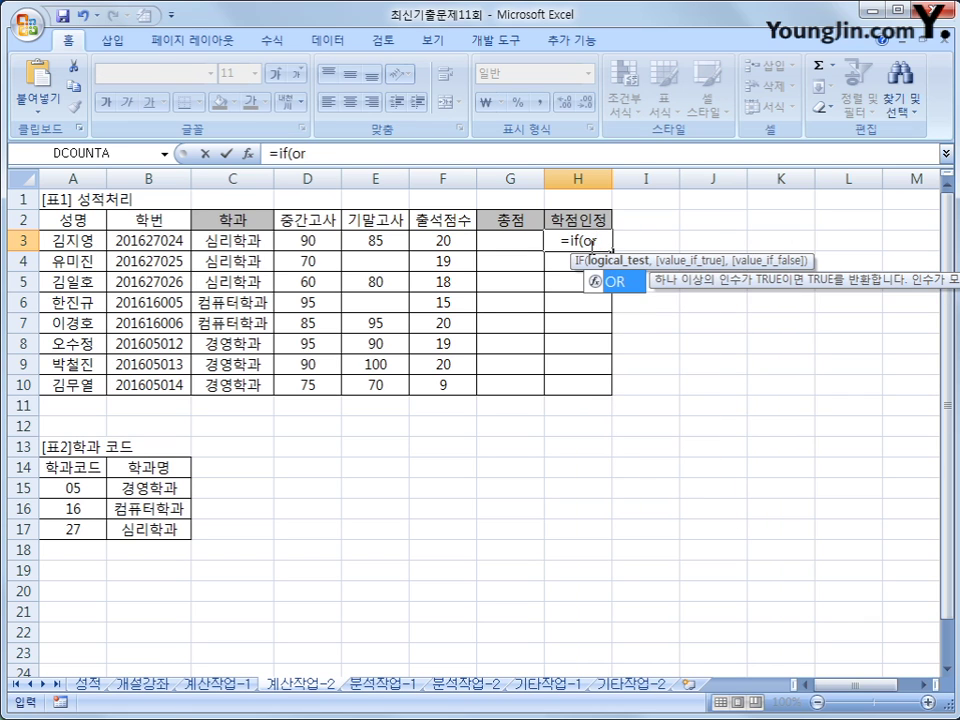
{"action": "type", "text": "("}
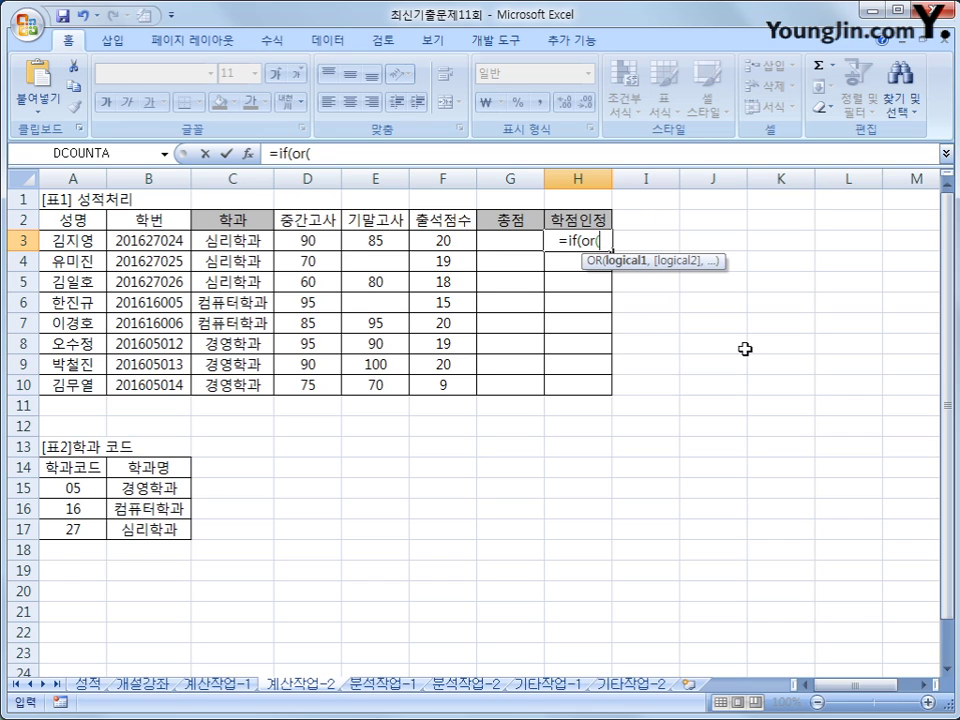
Add the conditions ISBLANK(D3) and ISBLANK(E3) to H3's OR test for missing 중간고사 or 기말고사 scores.
{"action": "type", "text": "is"}
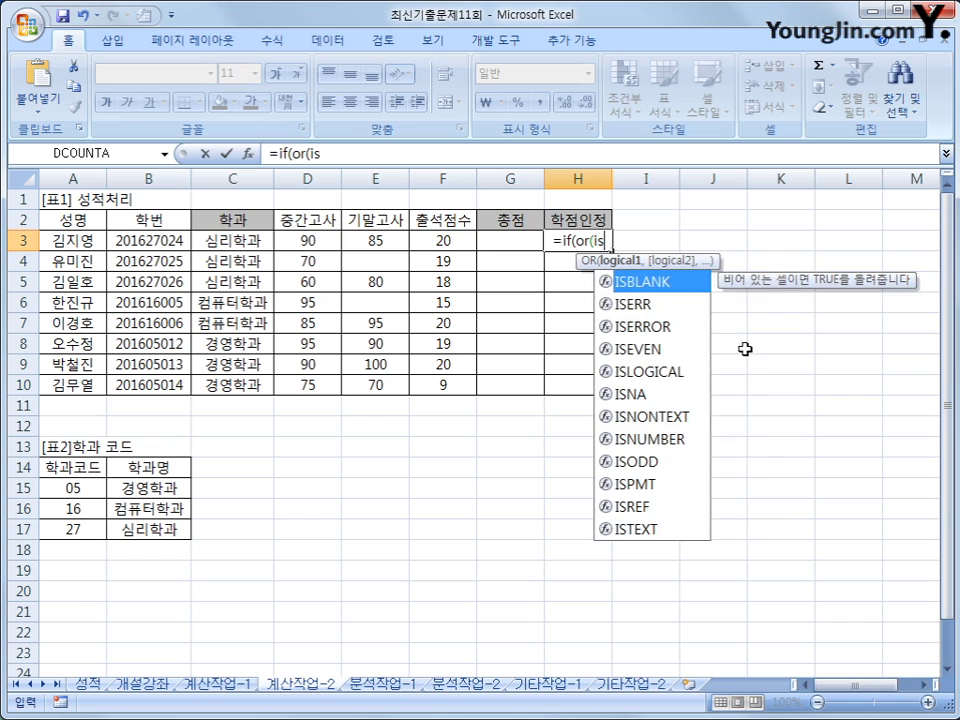
{"action": "key", "text": "Tab"}
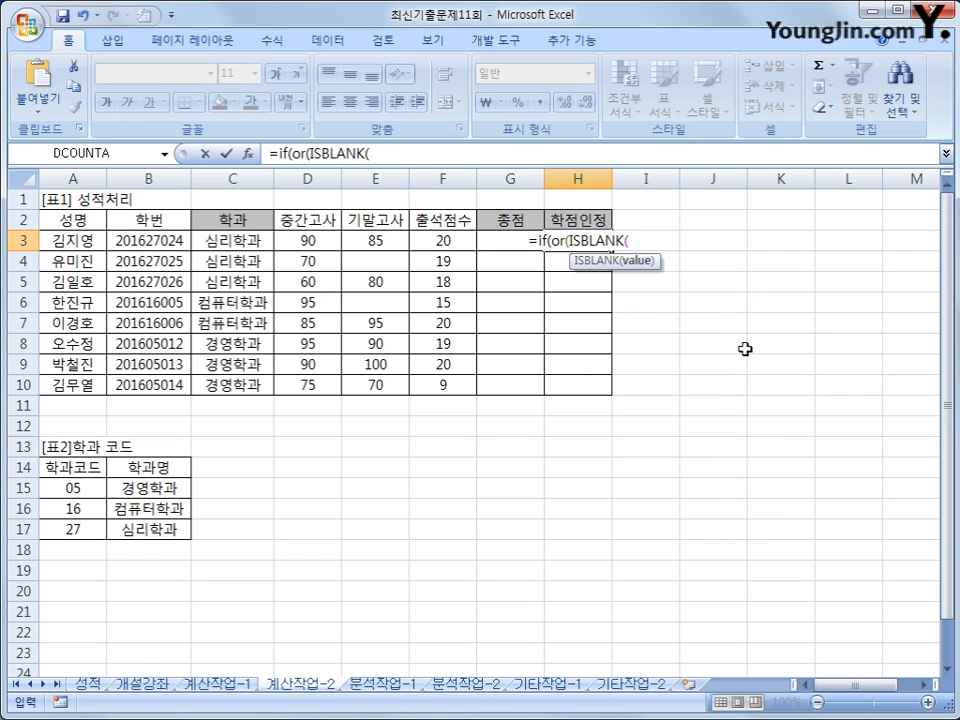
{"action": "left_click", "coordinate": [308, 244]}
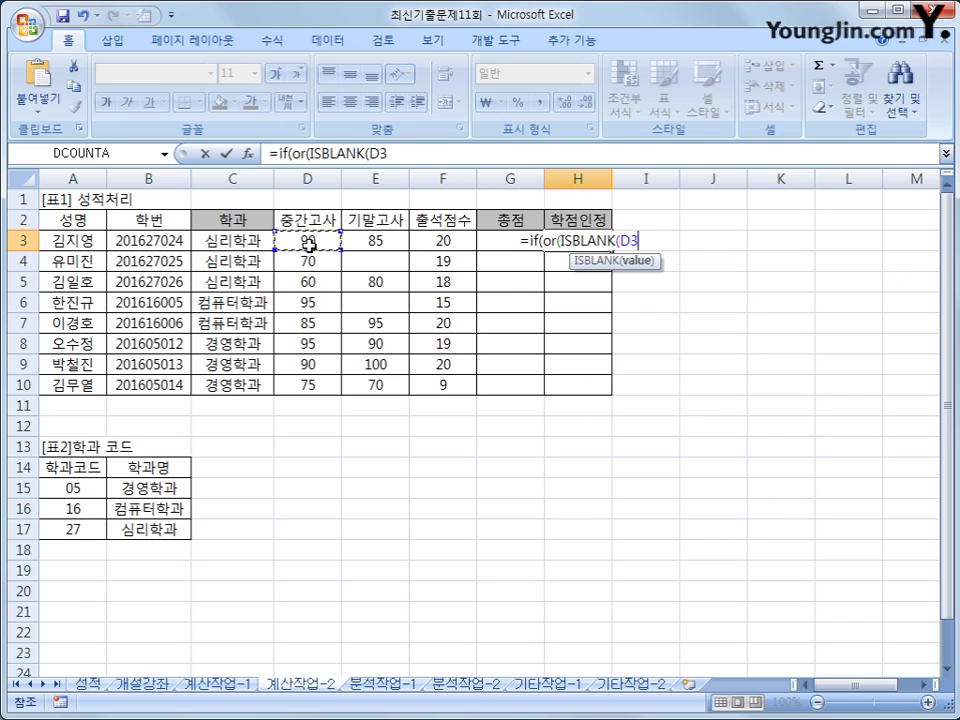
{"action": "type", "text": "),"}
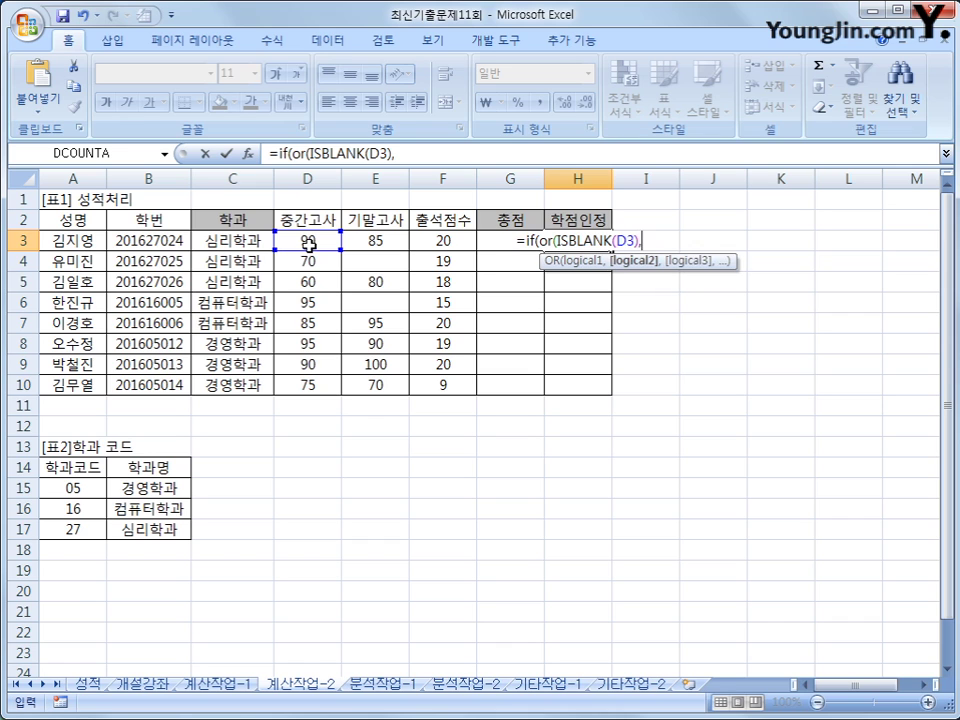
{"action": "type", "text": "is"}
{"action": "key", "text": "Tab"}
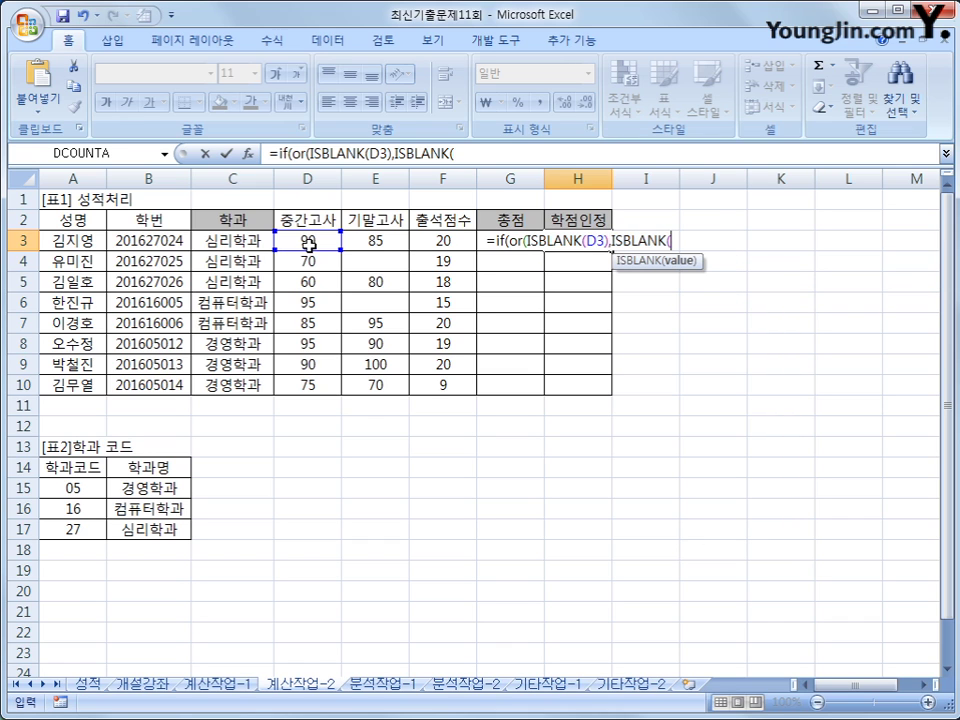
{"action": "left_click", "coordinate": [355, 240]}
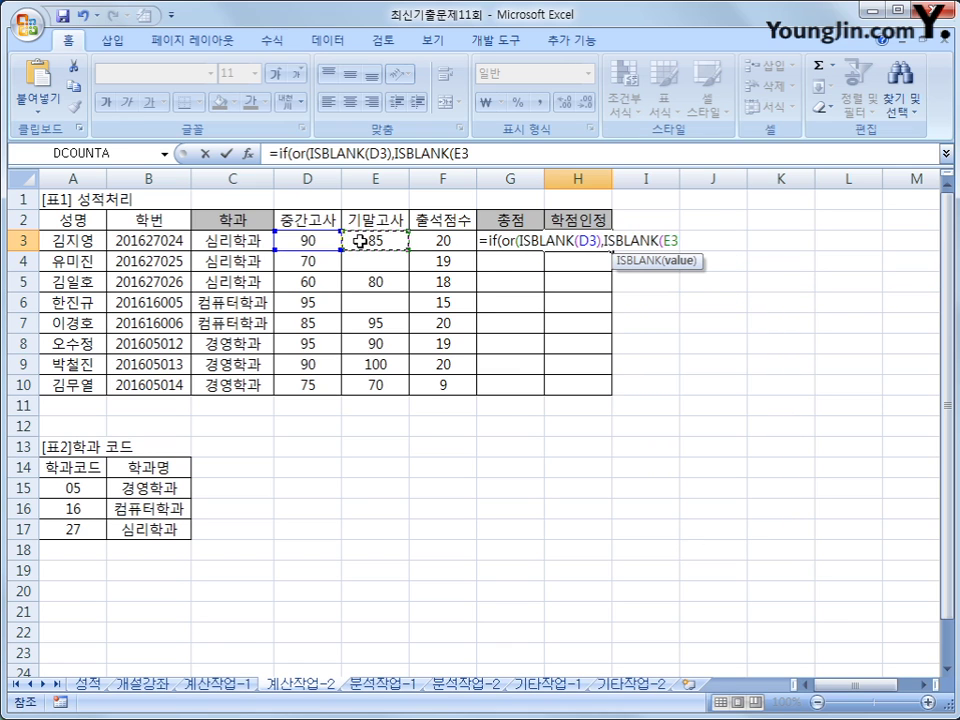
{"action": "type", "text": "),"}
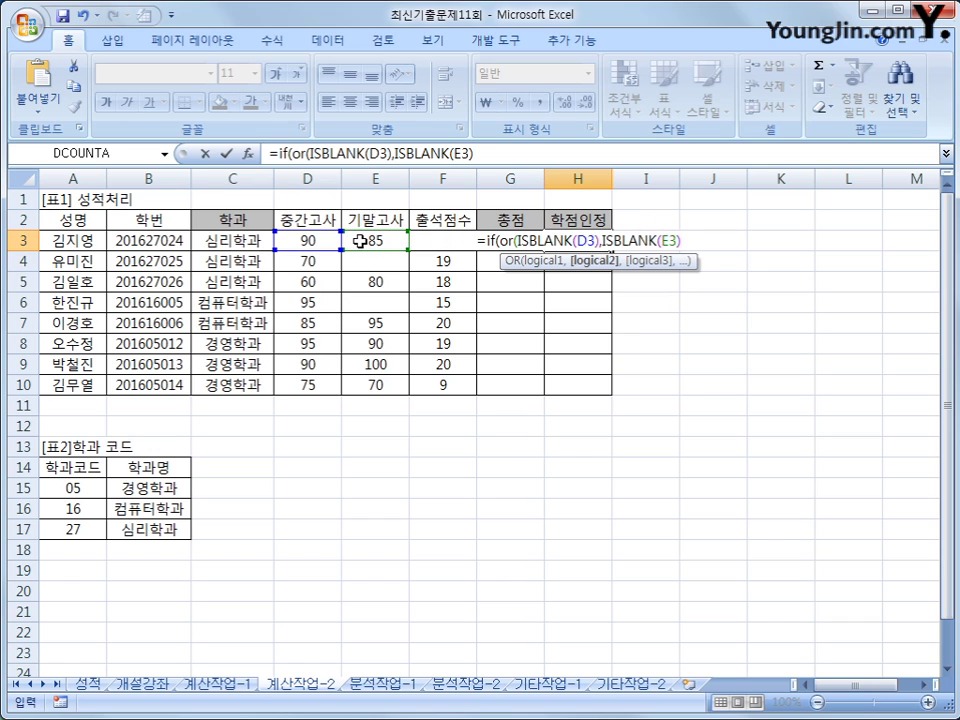
Finish H3's OR test with the condition F3<10 and set the IF value-if-true to "FAIL".
{"action": "key", "text": "Left"}
{"action": "key", "text": "Left"}
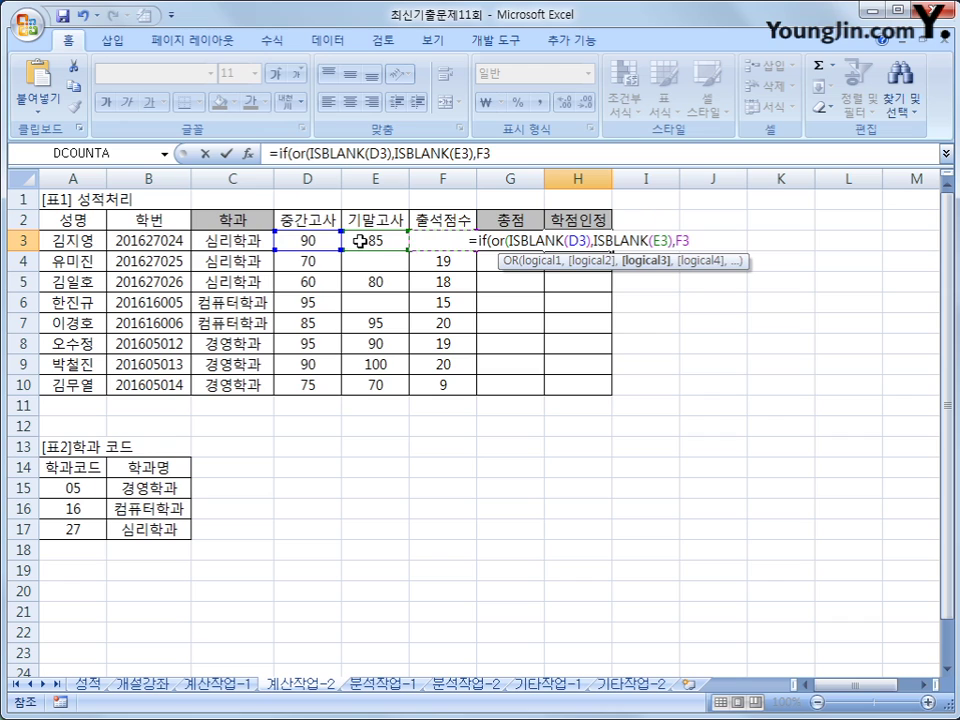
{"action": "type", "text": "<10"}
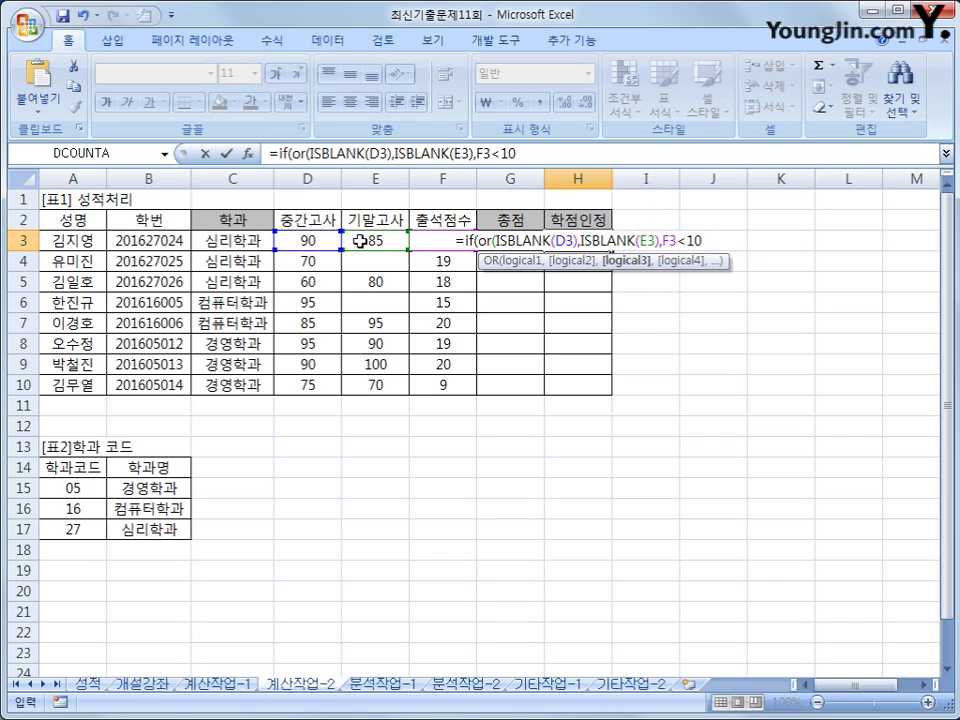
{"action": "type", "text": "),\""}
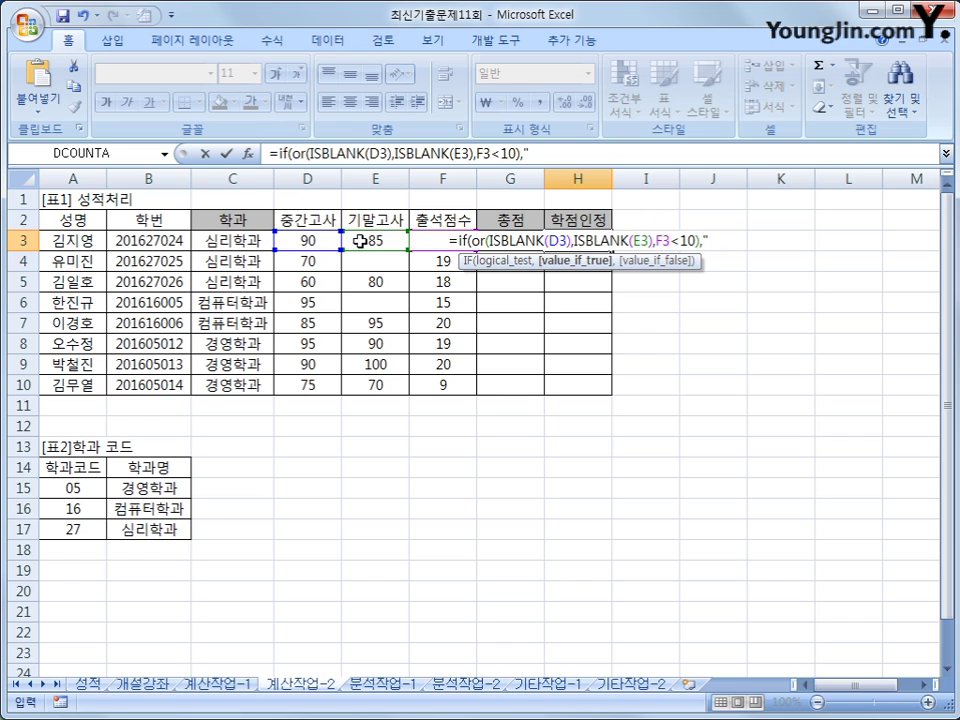
{"action": "type", "text": "FA"}
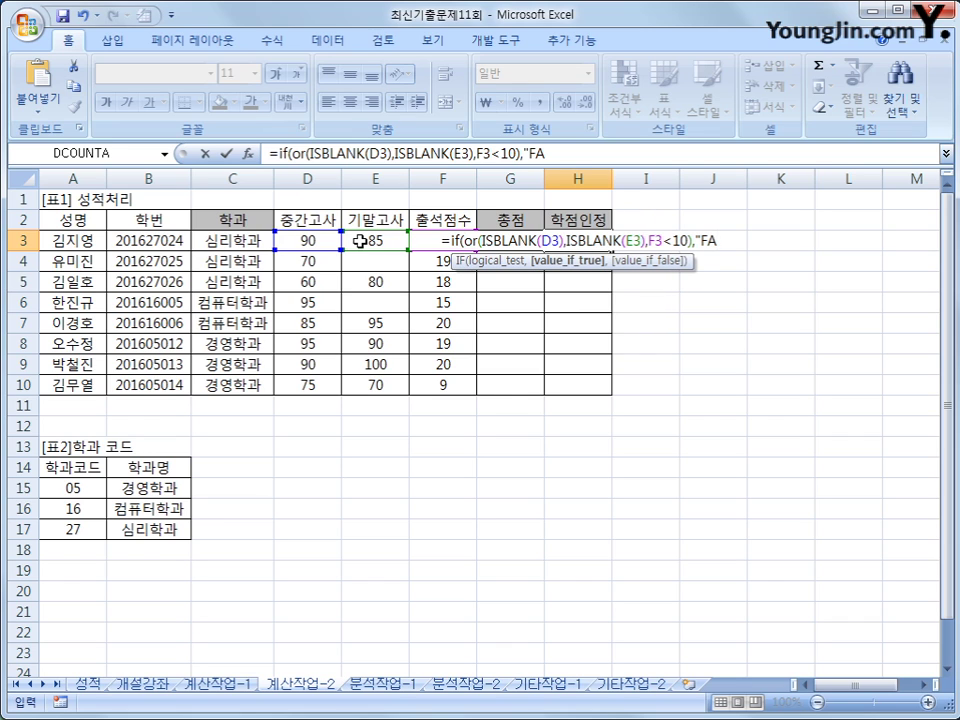
{"action": "type", "text": "IL\""}
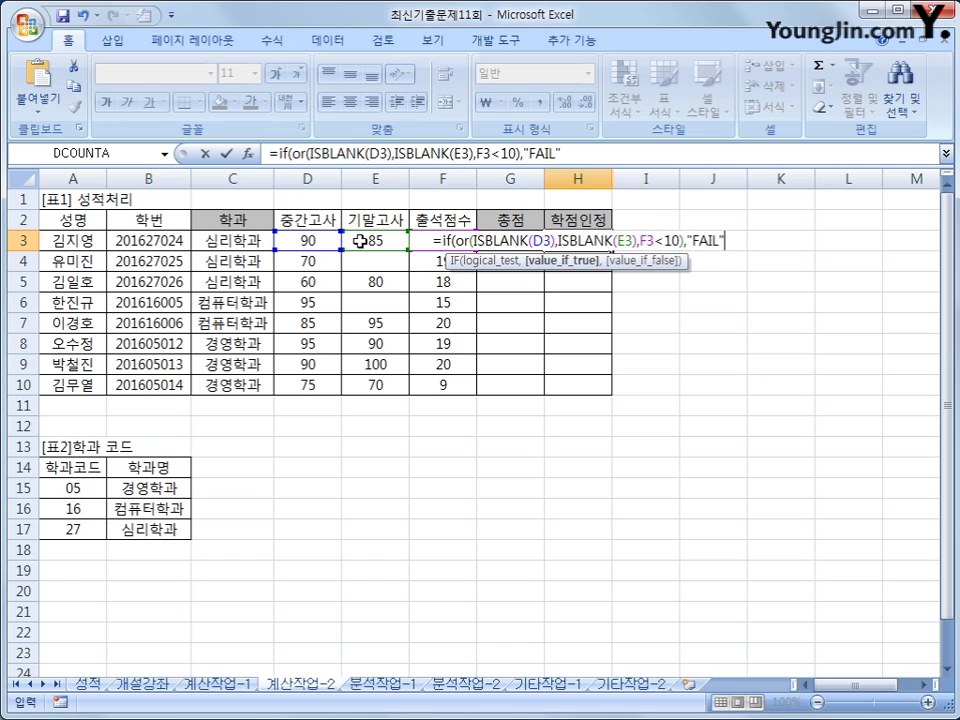
{"action": "type", "text": ","}
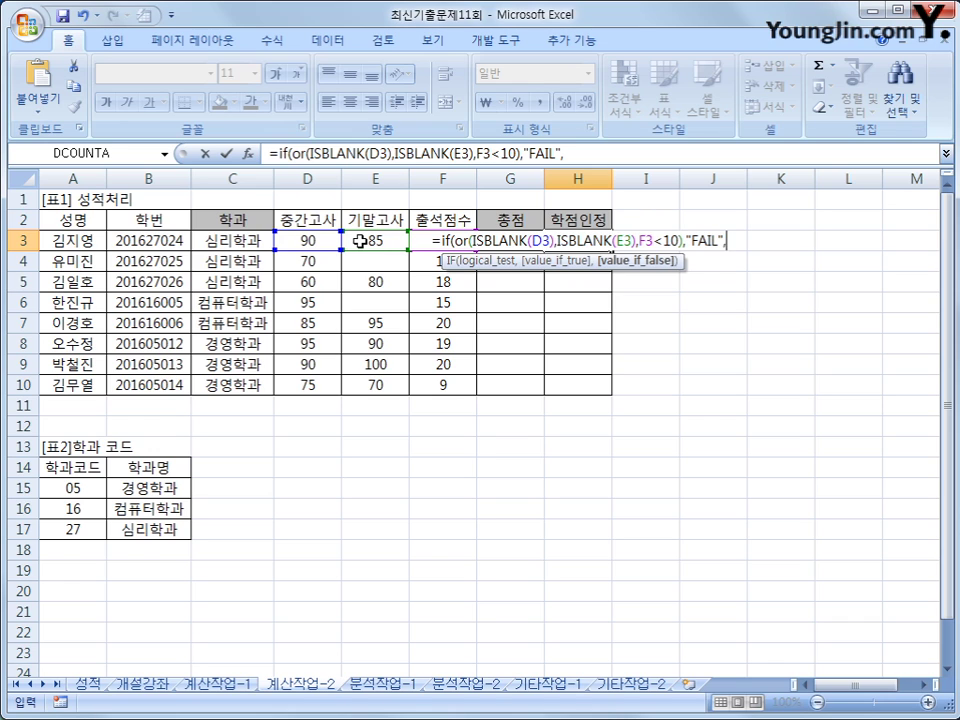
Complete H3's IF formula with "PASS" as the value if false, enter it, and fill it down through H10.
{"action": "type", "text": "\"P"}
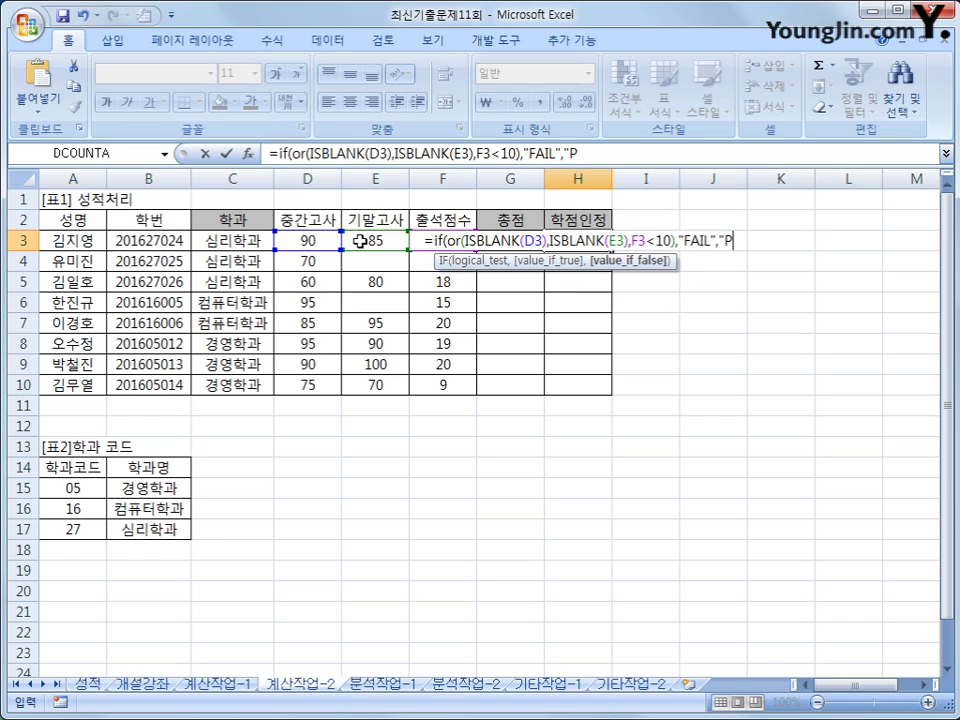
{"action": "type", "text": "ASS"}
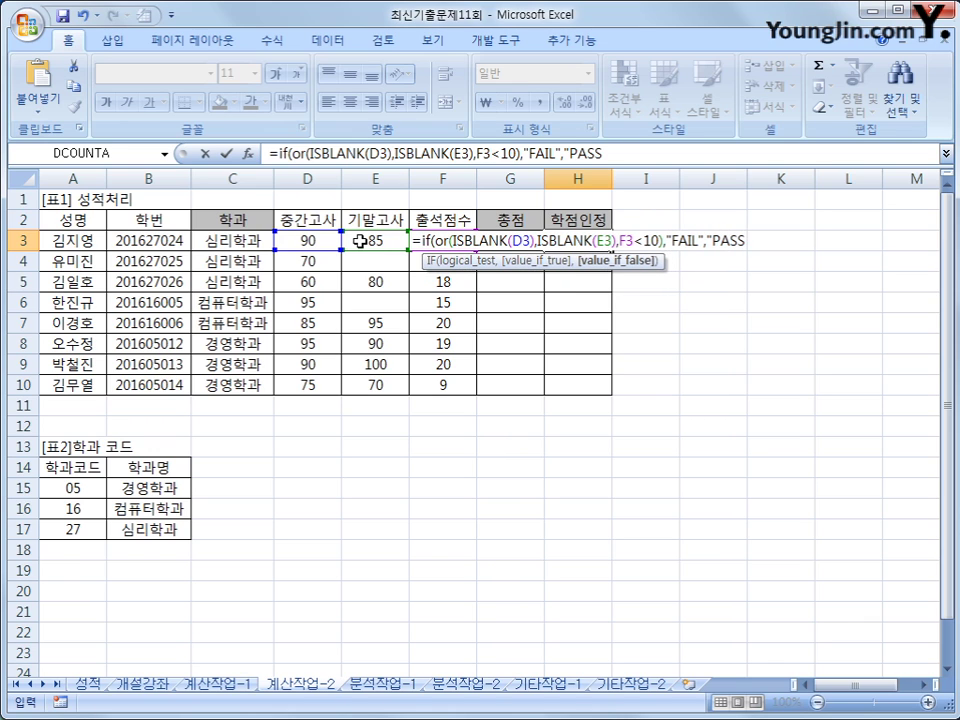
{"action": "type", "text": "\""}
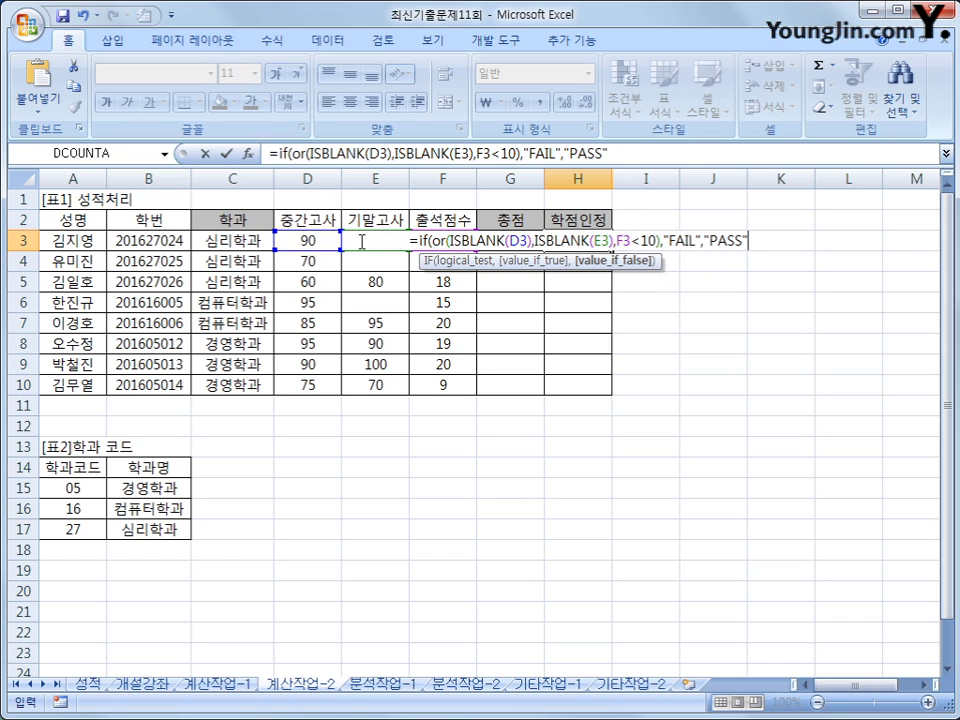
{"action": "type", "text": ")"}
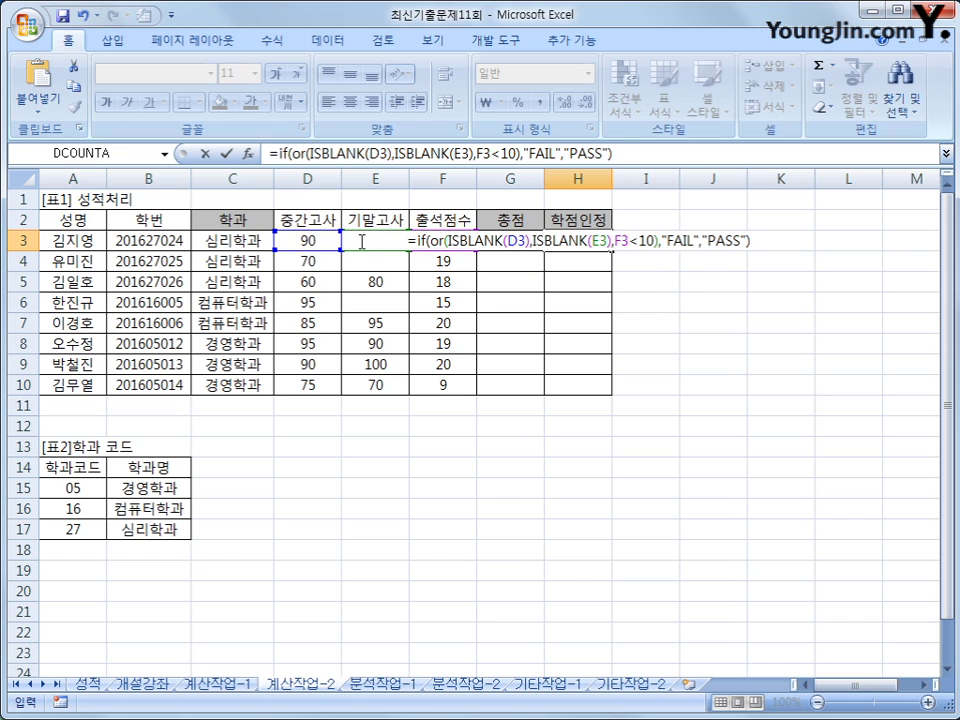
{"action": "key", "text": "Return"}
{"action": "key", "text": "Up"}
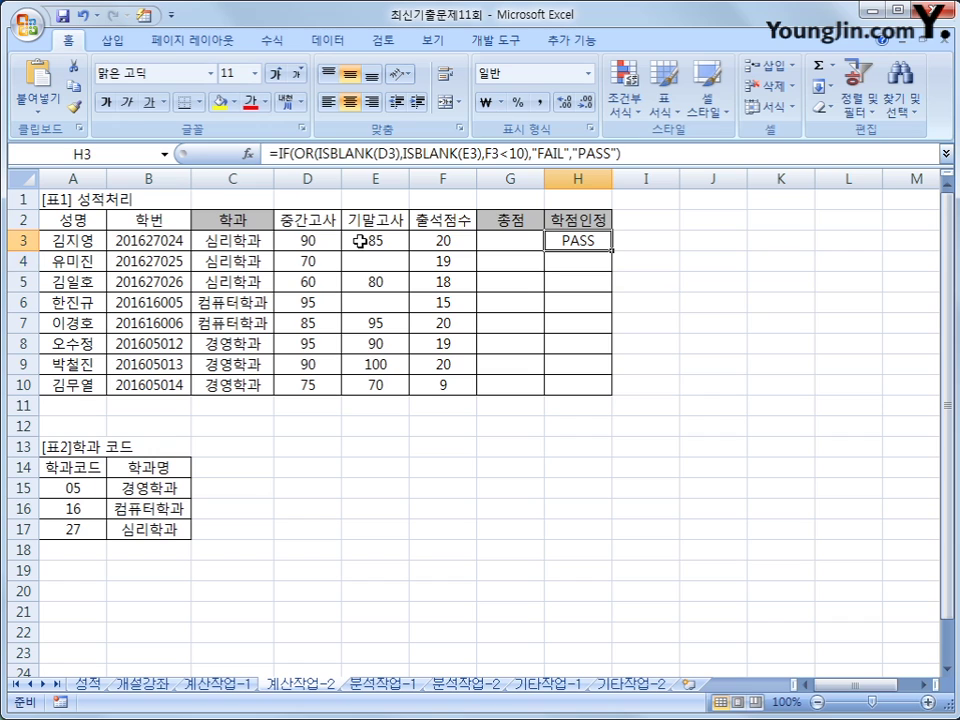
{"action": "left_click_drag", "start_coordinate": [612, 250], "coordinate": [614, 393]}
{"action": "left_click", "coordinate": [601, 390]}
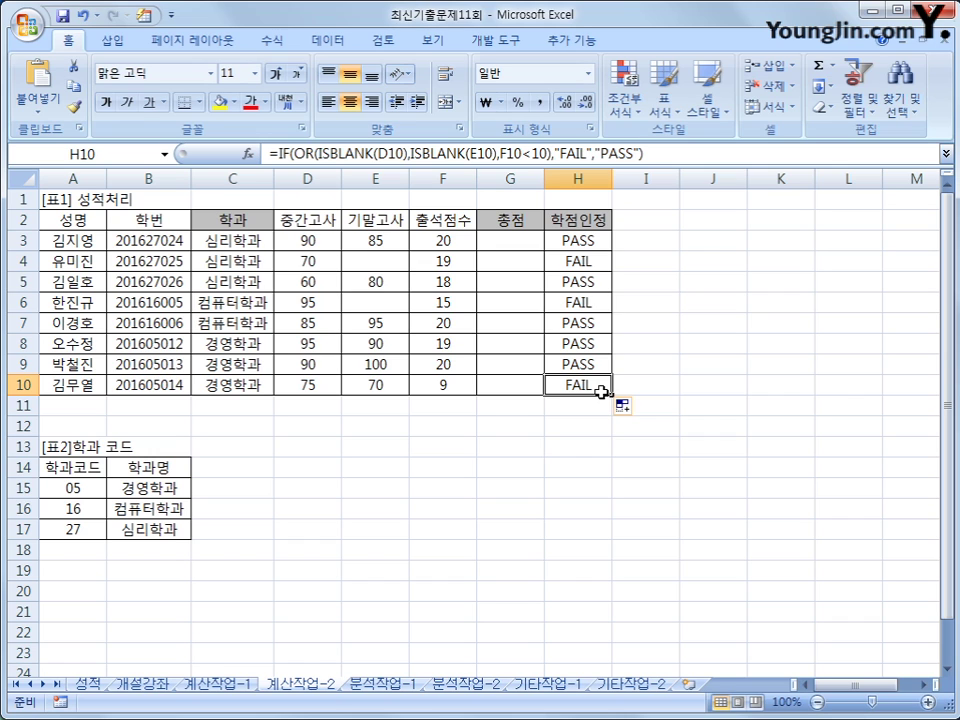
Switch to the Visual Basic editor and insert a new standard module in the workbook's project.
{"action": "left_click", "coordinate": [505, 41]}
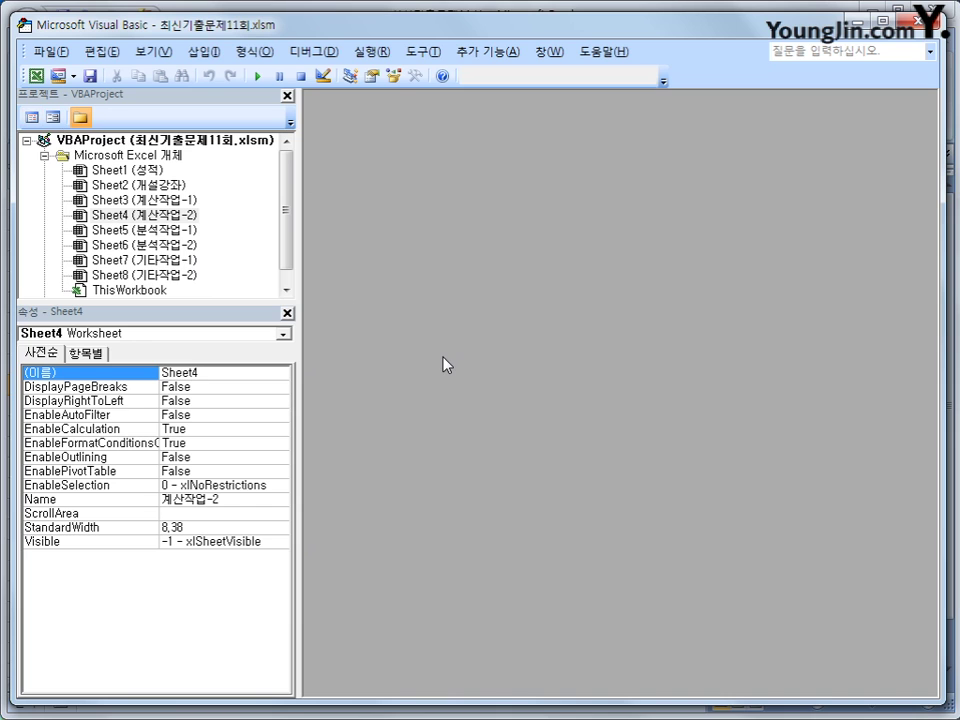
{"action": "left_click", "coordinate": [205, 51]}
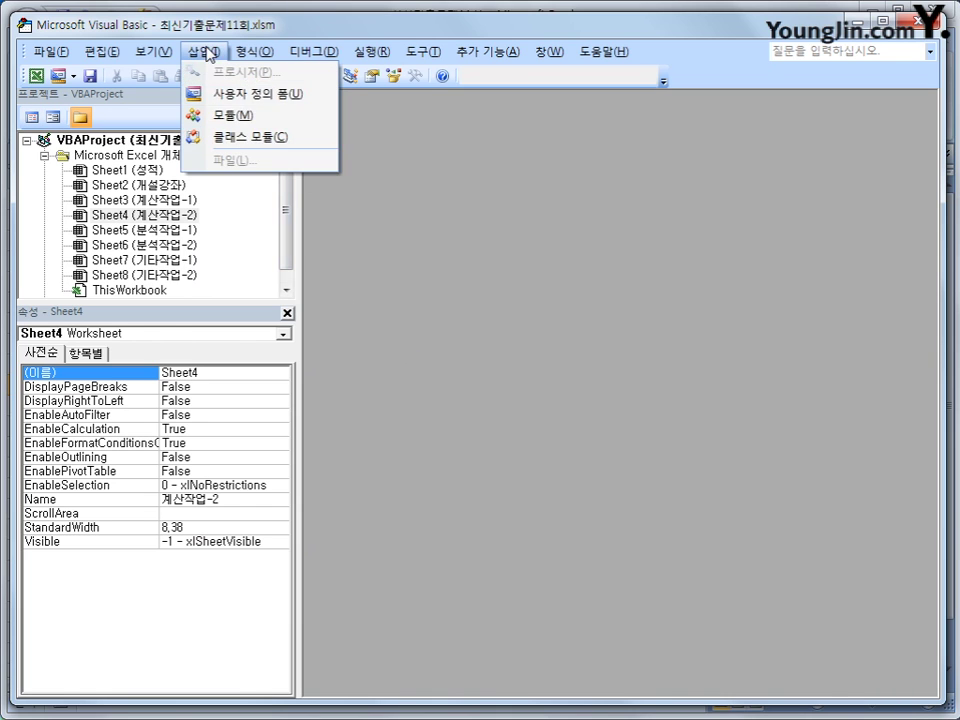
{"action": "left_click", "coordinate": [215, 114]}
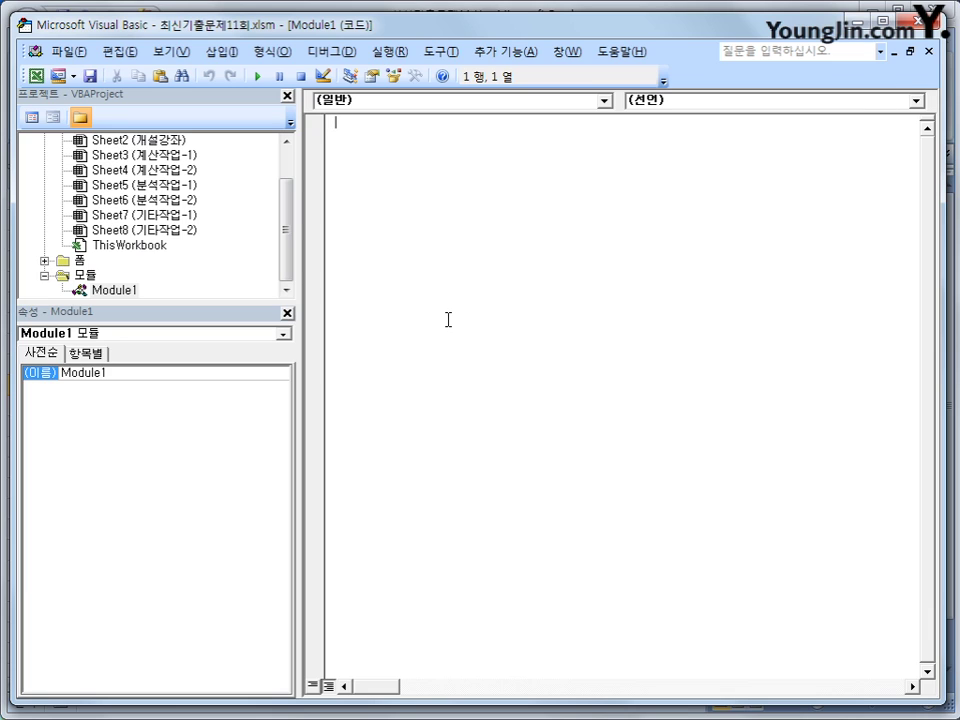
Declare the public function fn총점 in the module with the parameters 중간고사, 기말고사 and 출석점수.
{"action": "type", "text": "public function"}
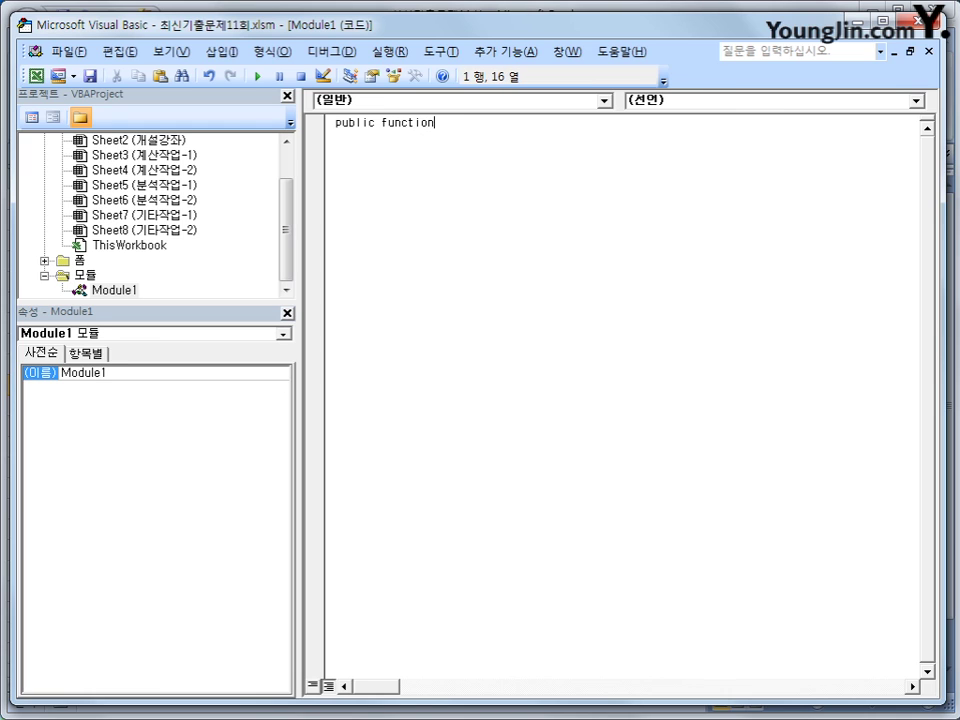
{"action": "type", "text": " fn총점(중간고사, "}
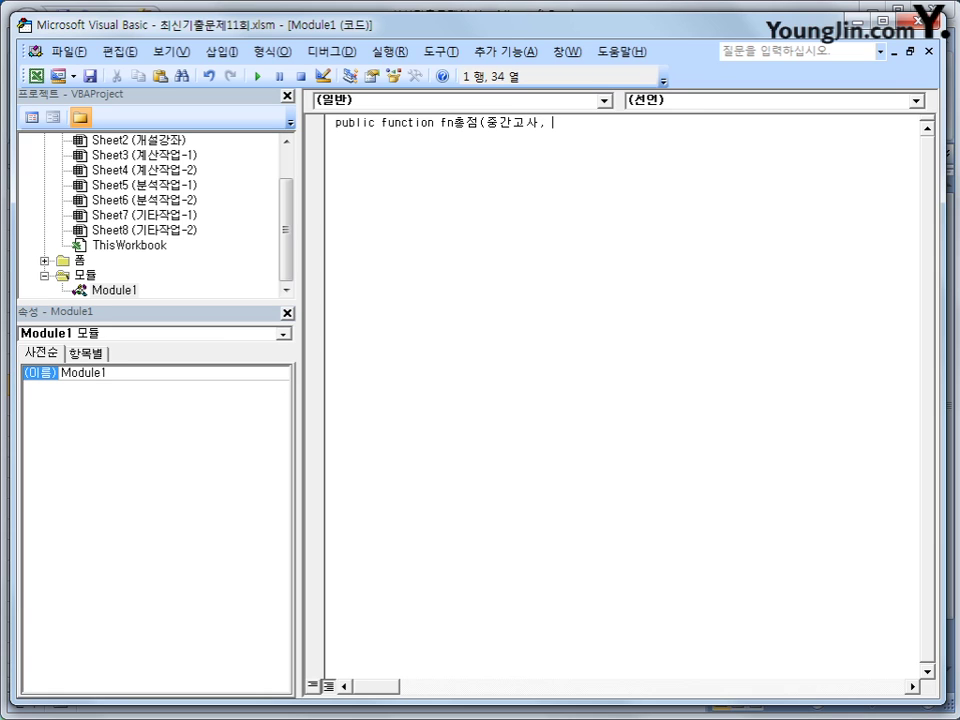
{"action": "type", "text": "기말고사, 출석ㅈ"}
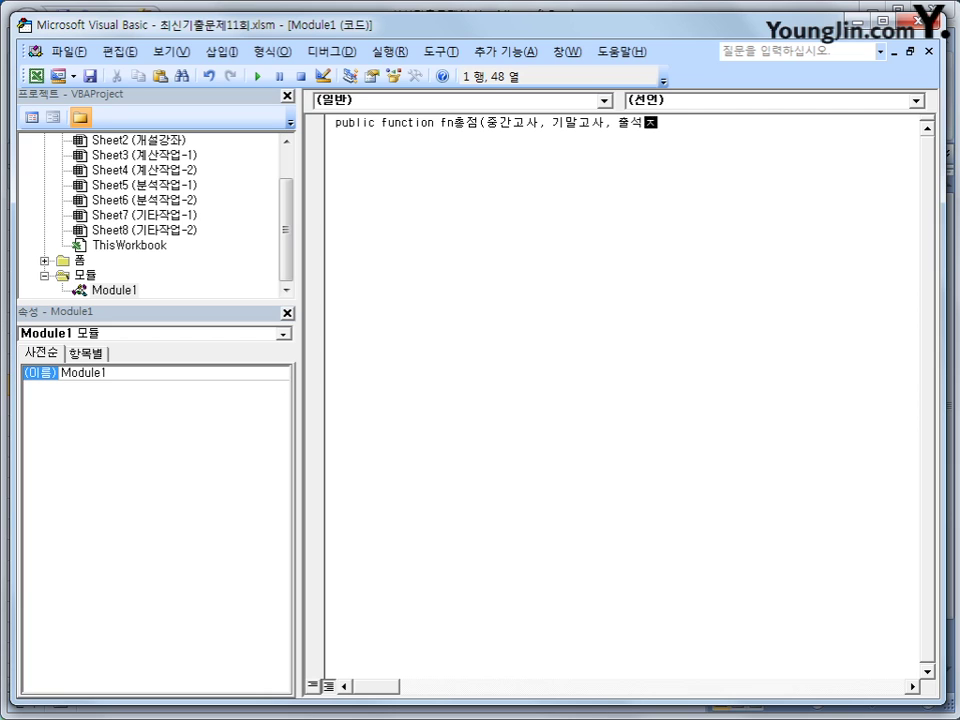
{"action": "type", "text": "점수)"}
{"action": "key", "text": "Return"}
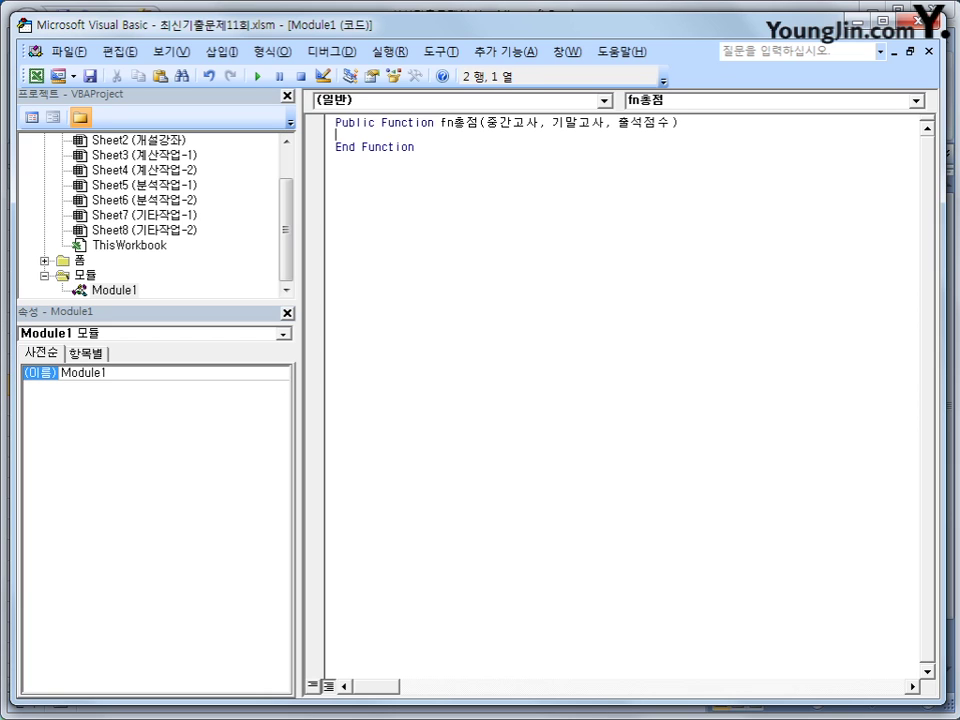
{"action": "key", "text": "Return"}
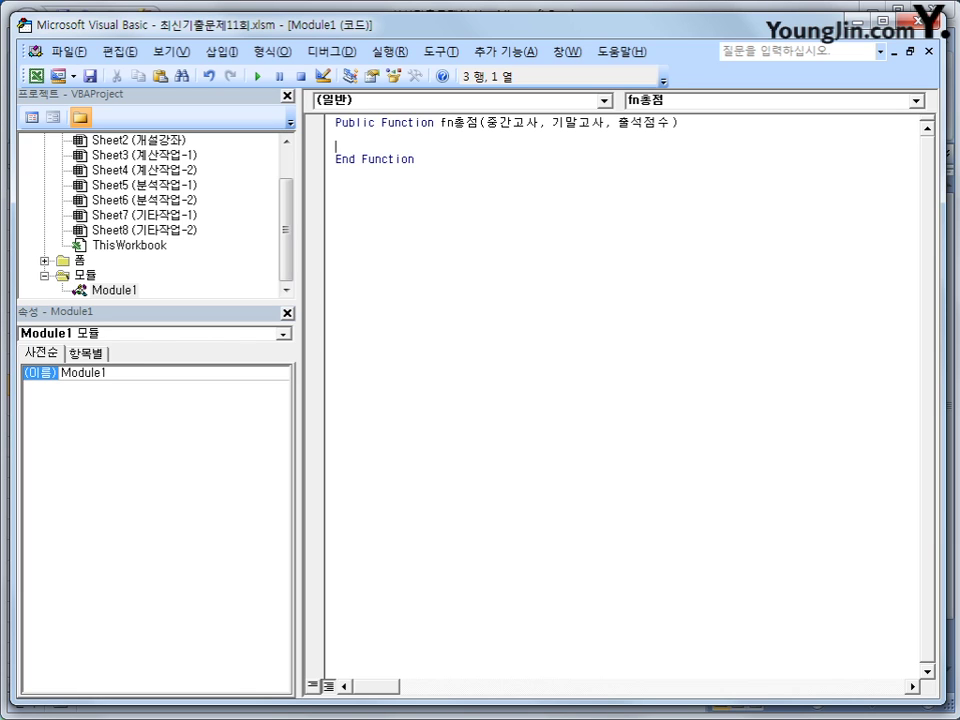
Start an If block in fn총점 with the condition 출석점수 >= 10.
{"action": "key", "text": "Tab"}
{"action": "type", "text": "if 출석점수 "}
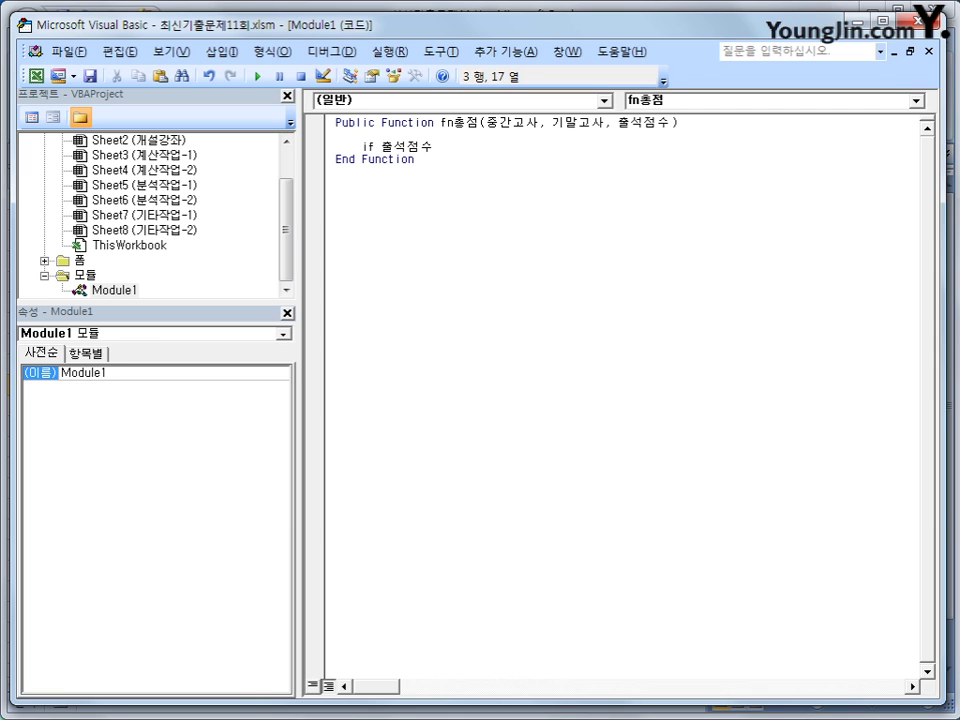
{"action": "type", "text": ">=10 then"}
{"action": "key", "text": "Return"}
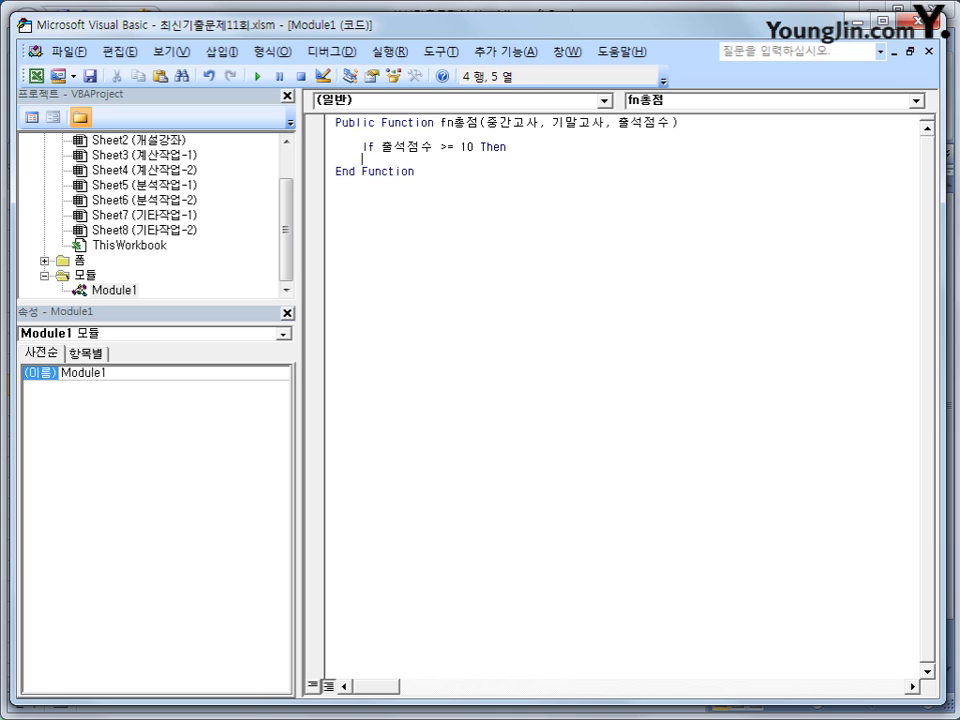
Inside the If block, assign fn총점 = 중간고사 * 0.4 + 기말고사 * 0.4 + 출석점수.
{"action": "key", "text": "Tab"}
{"action": "type", "text": "fn총점 = 중간고"}
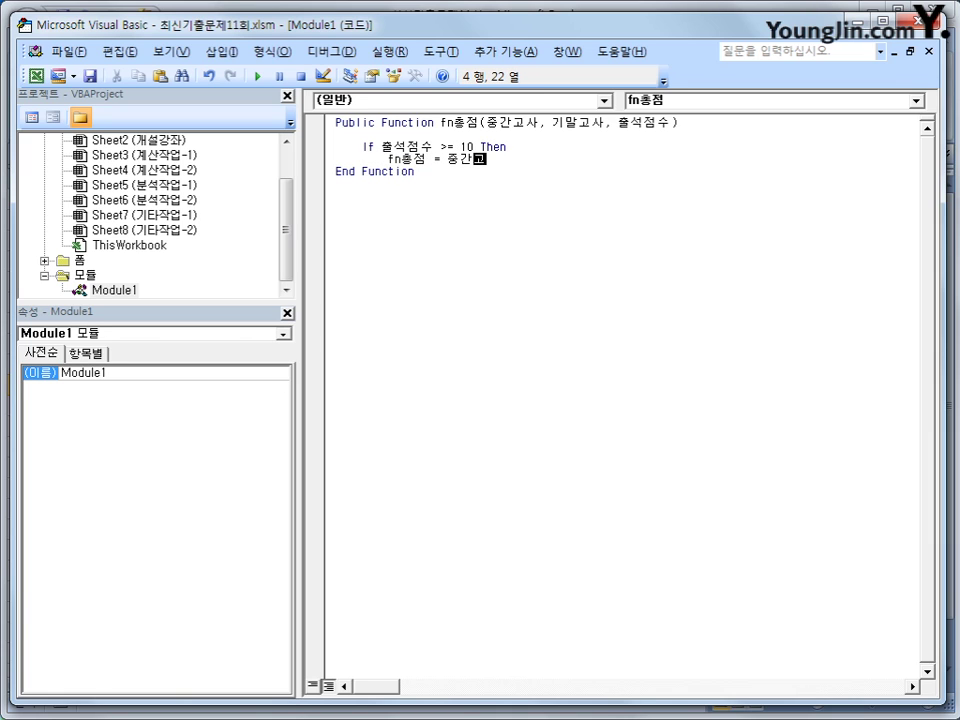
{"action": "type", "text": "사 * 0.4 + 기말고사 * 이"}
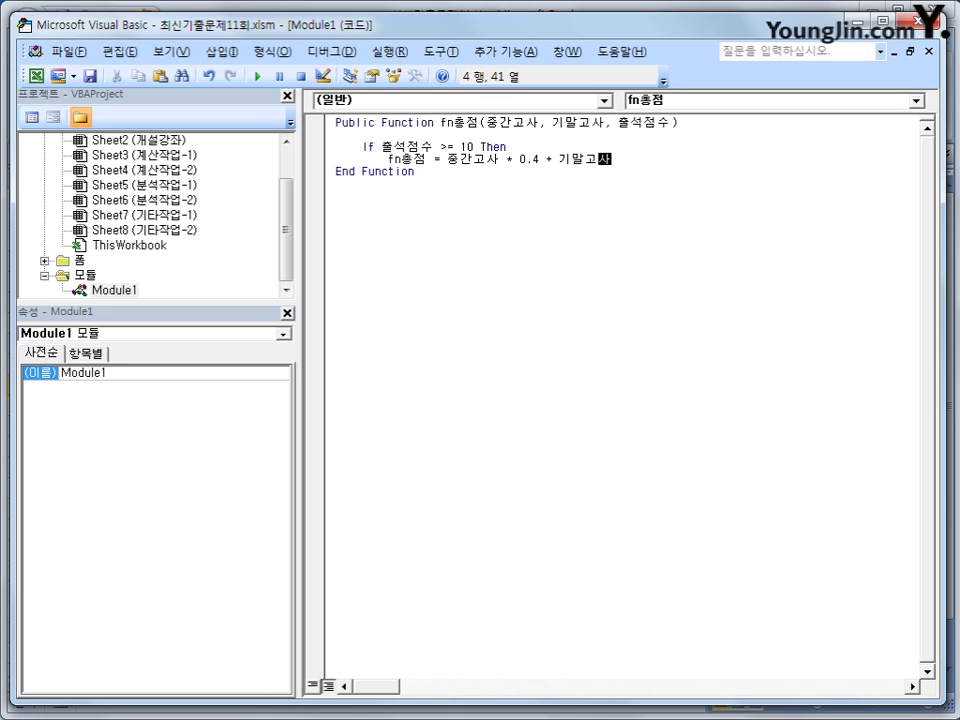
{"action": "key", "text": "BackSpace"}
{"action": "type", "text": "0.4 + 출석점"}
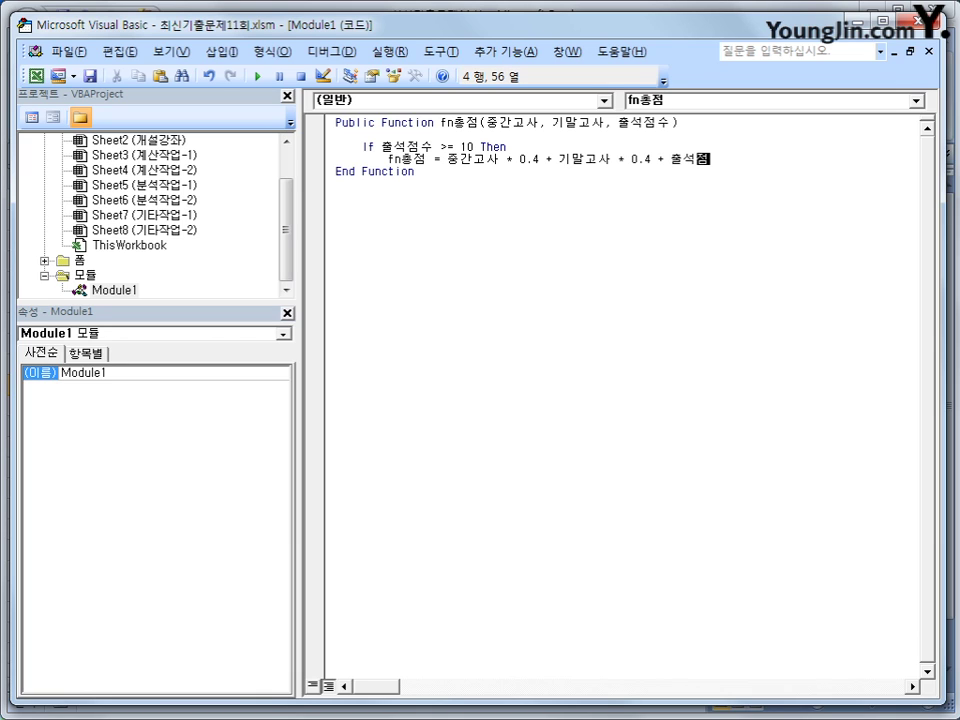
{"action": "type", "text": "수"}
{"action": "key", "text": "Return"}
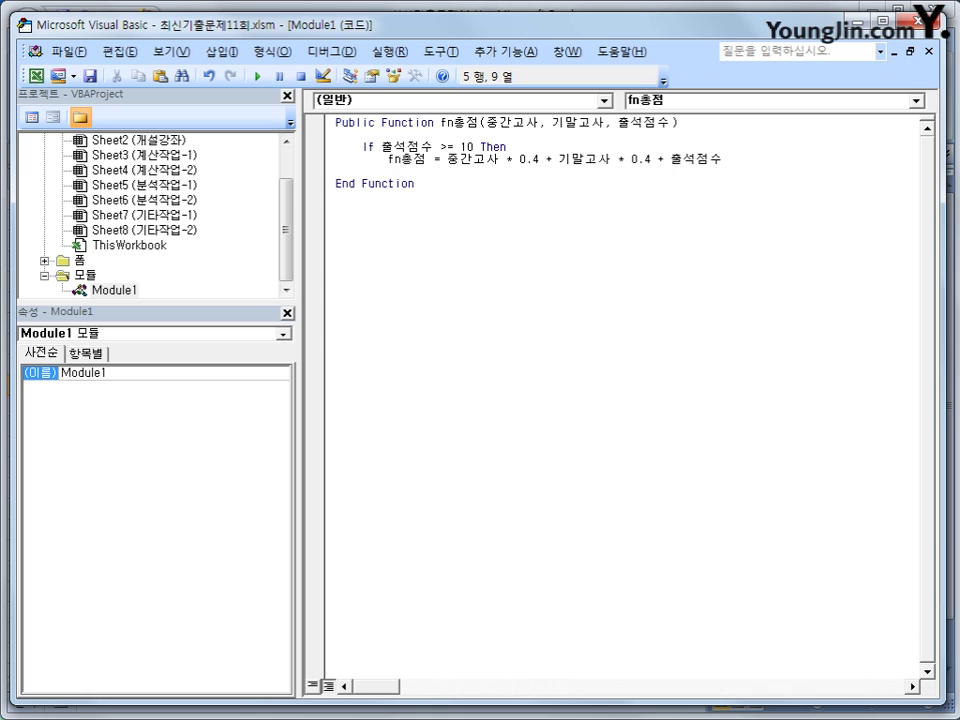
Add an Else branch that assigns fn총점 = 0, and close the block with End If.
{"action": "key", "text": "BackSpace"}
{"action": "type", "text": "else"}
{"action": "key", "text": "Return"}
{"action": "key", "text": "Tab"}
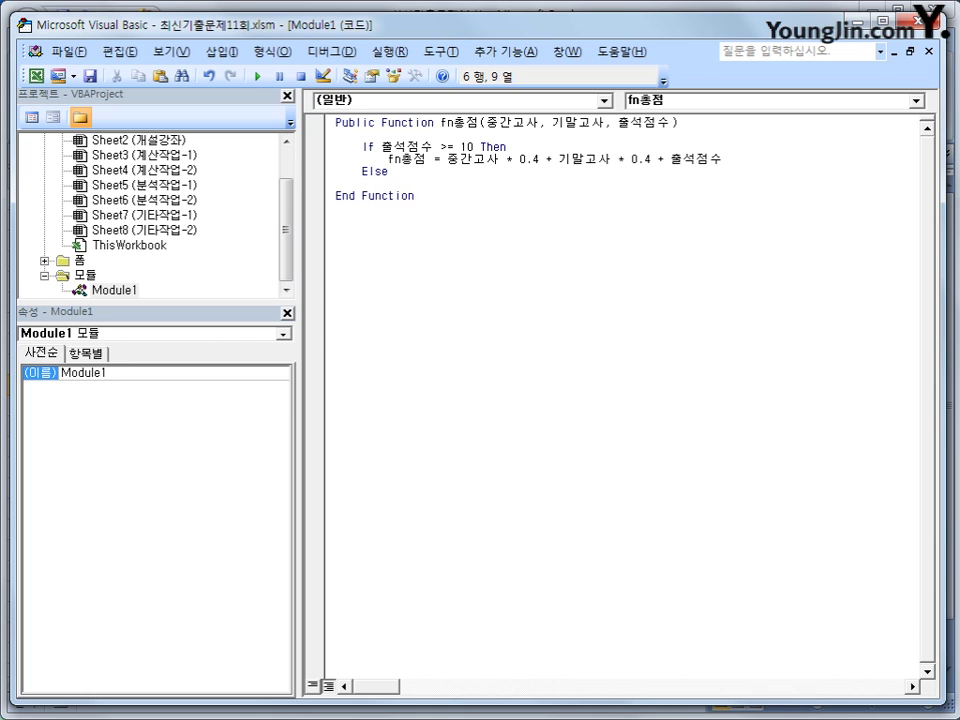
{"action": "type", "text": "fn총점 = 0"}
{"action": "key", "text": "Return"}
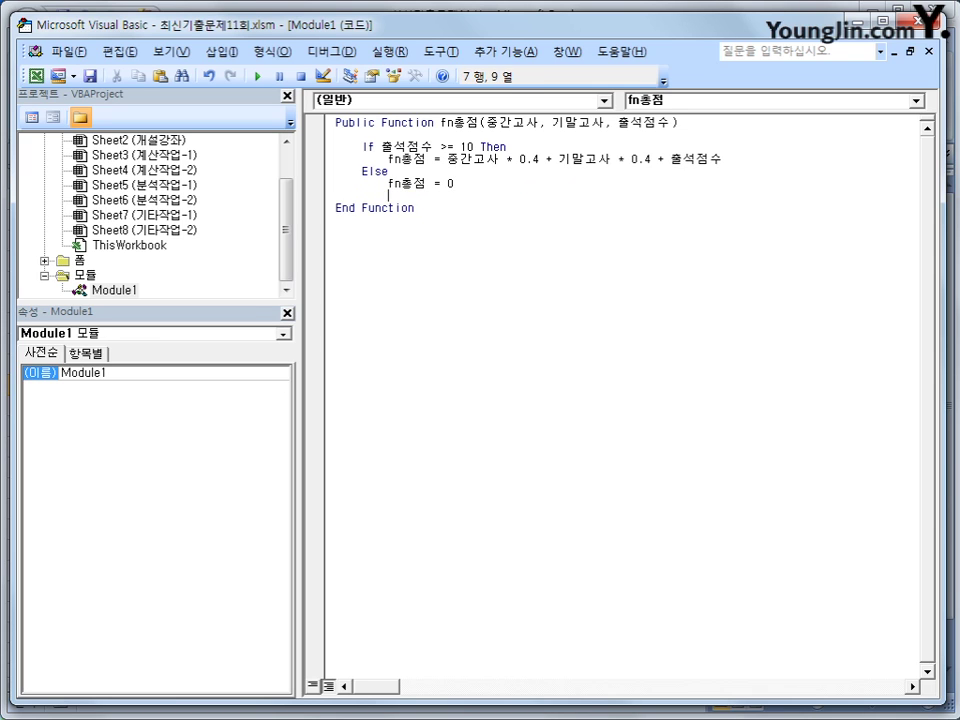
{"action": "key", "text": "BackSpace"}
{"action": "type", "text": "end if"}
{"action": "key", "text": "Return"}
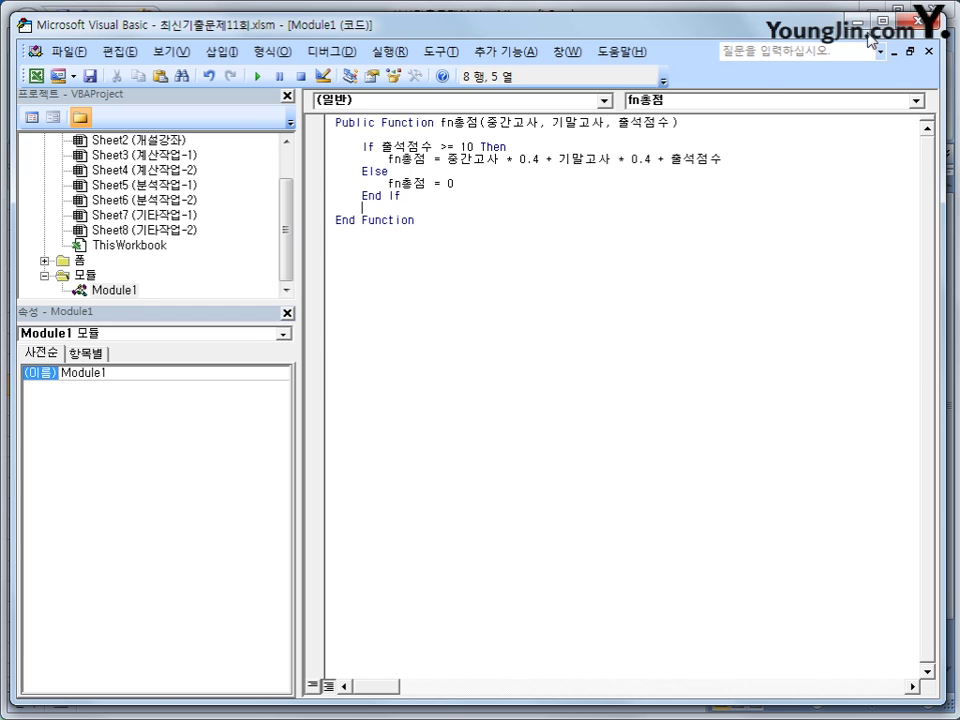
Switch back to the Excel worksheet and insert the user-defined function fn총점 in cell G3.
{"action": "key", "text": "alt+F11"}
{"action": "left_click", "coordinate": [510, 240]}
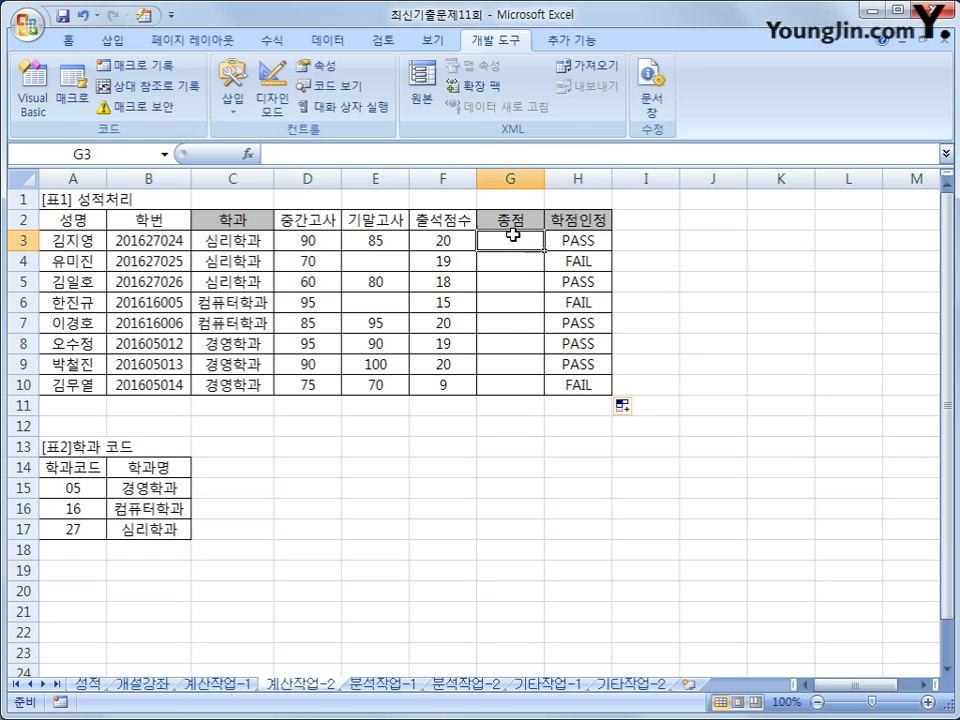
{"action": "left_click", "coordinate": [248, 154]}
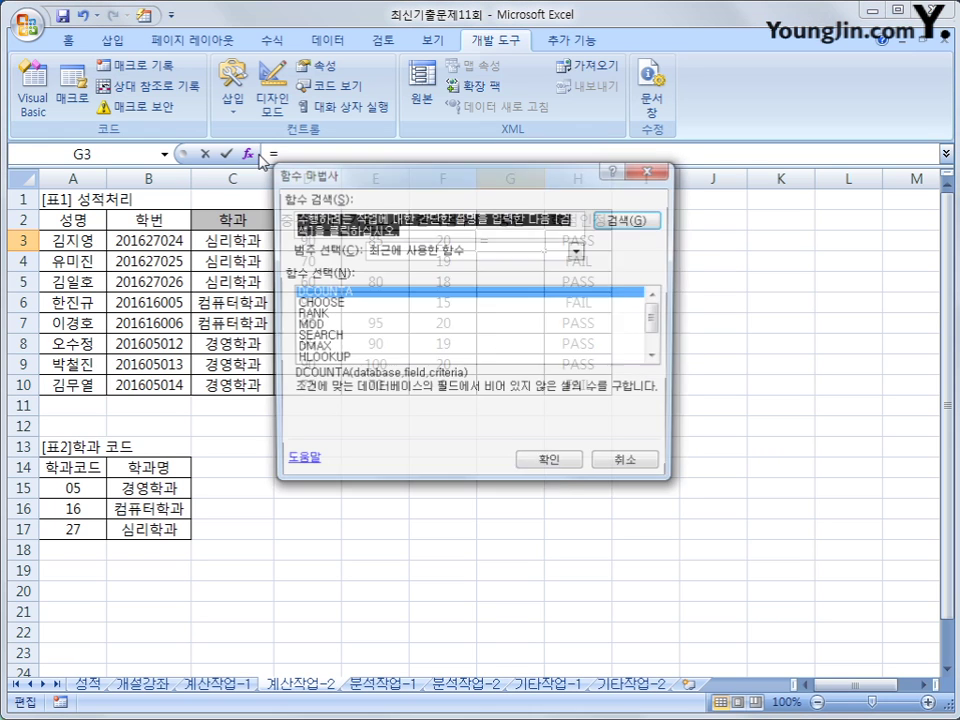
{"action": "left_click", "coordinate": [470, 250]}
{"action": "left_click", "coordinate": [430, 390]}
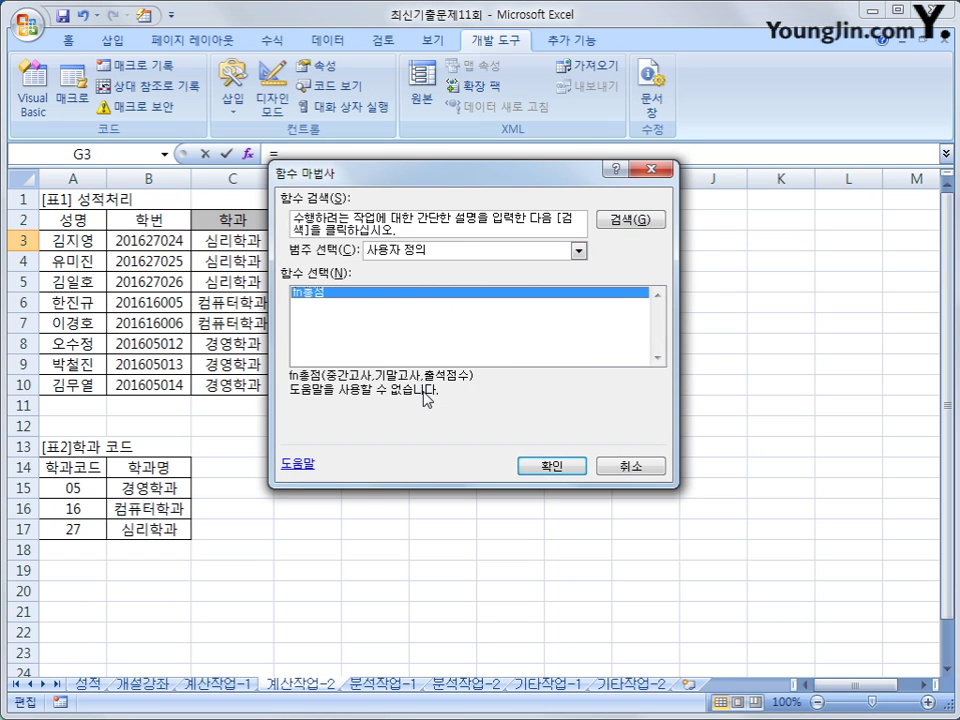
{"action": "left_click", "coordinate": [568, 467]}
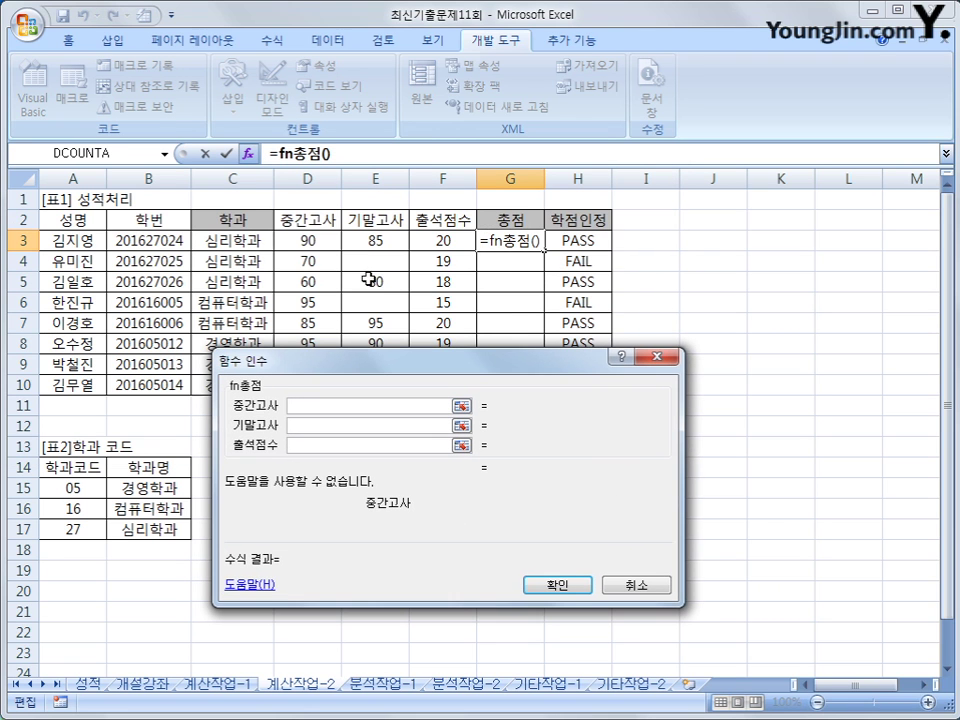
Set fn총점's arguments to D3 for 중간고사, E3 for 기말고사 and F3 for 출석점수, and enter the formula.
{"action": "left_click", "coordinate": [320, 242]}
{"action": "left_click", "coordinate": [326, 426]}
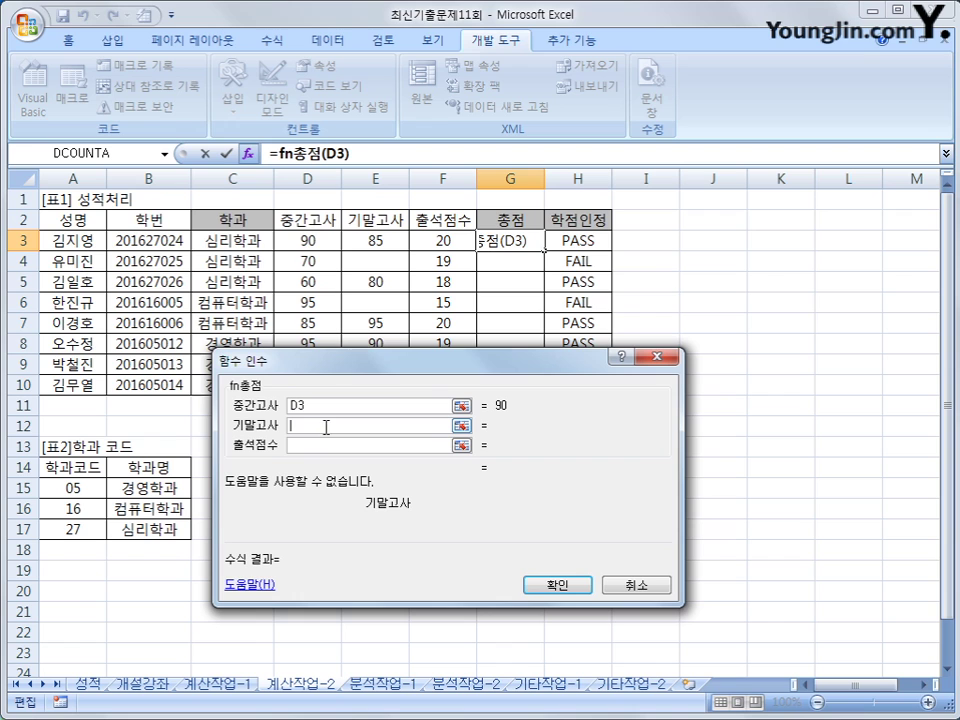
{"action": "left_click", "coordinate": [368, 242]}
{"action": "left_click", "coordinate": [346, 446]}
{"action": "left_click", "coordinate": [440, 240]}
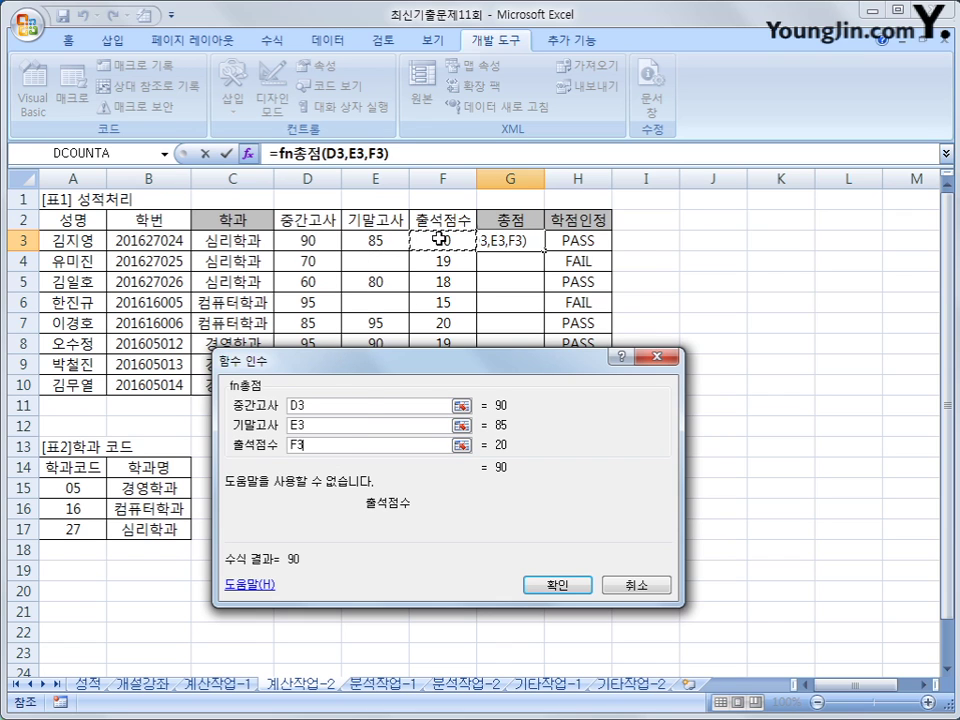
{"action": "left_click", "coordinate": [556, 585]}
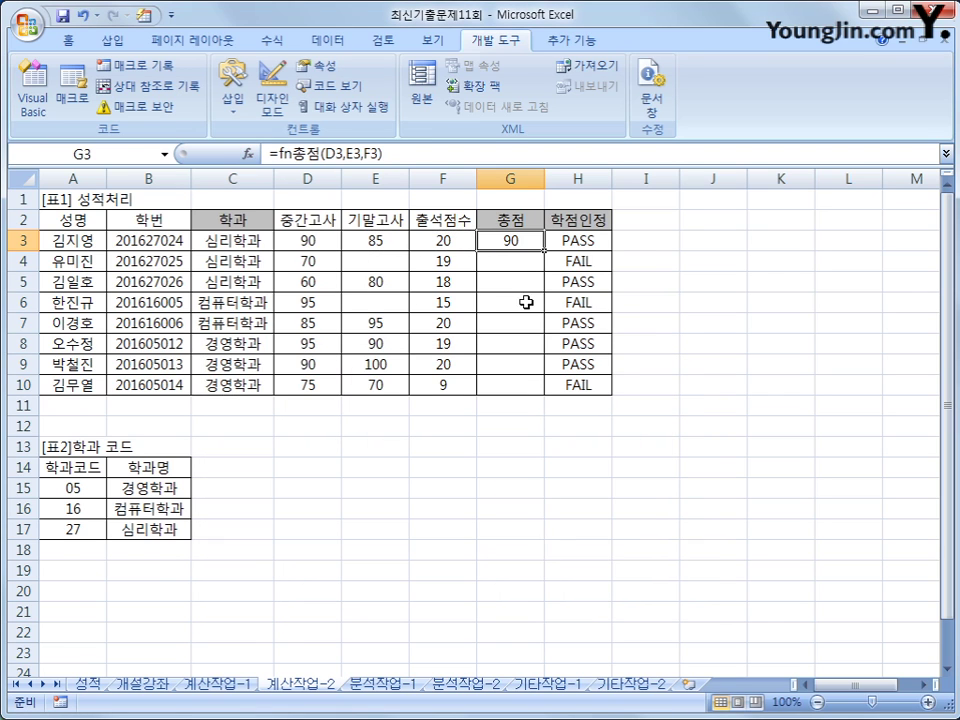
Fill G3's fn총점 formula down through G10 and check the 총점 results against the 출석점수 values.
{"action": "left_click_drag", "start_coordinate": [544, 249], "coordinate": [545, 403]}
{"action": "left_click", "coordinate": [443, 261]}
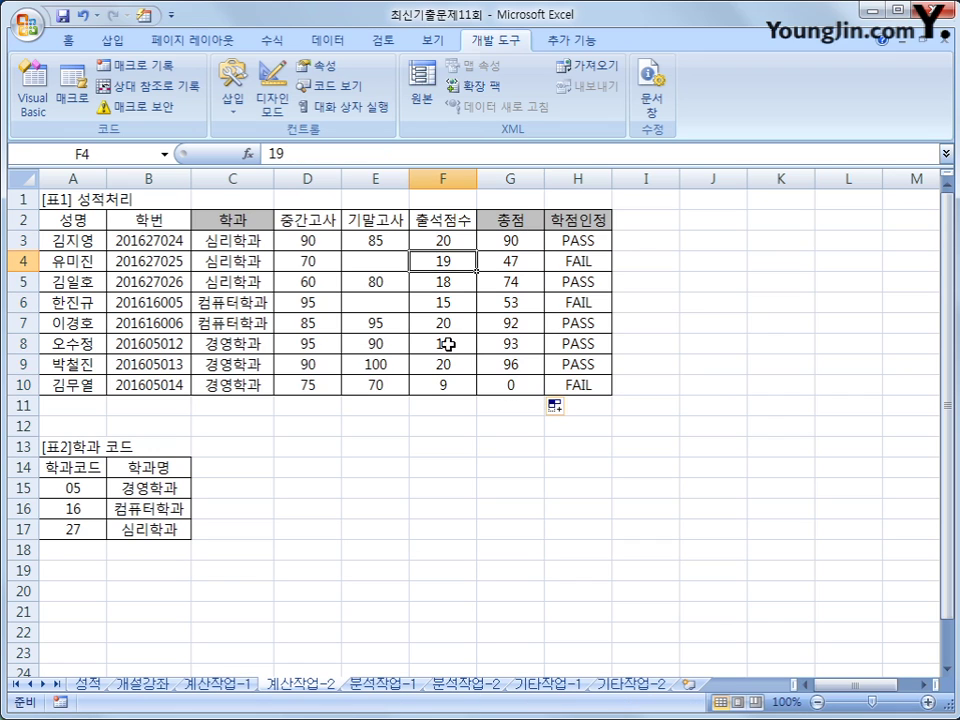
{"action": "left_click", "coordinate": [445, 343]}
{"action": "left_click", "coordinate": [446, 364]}
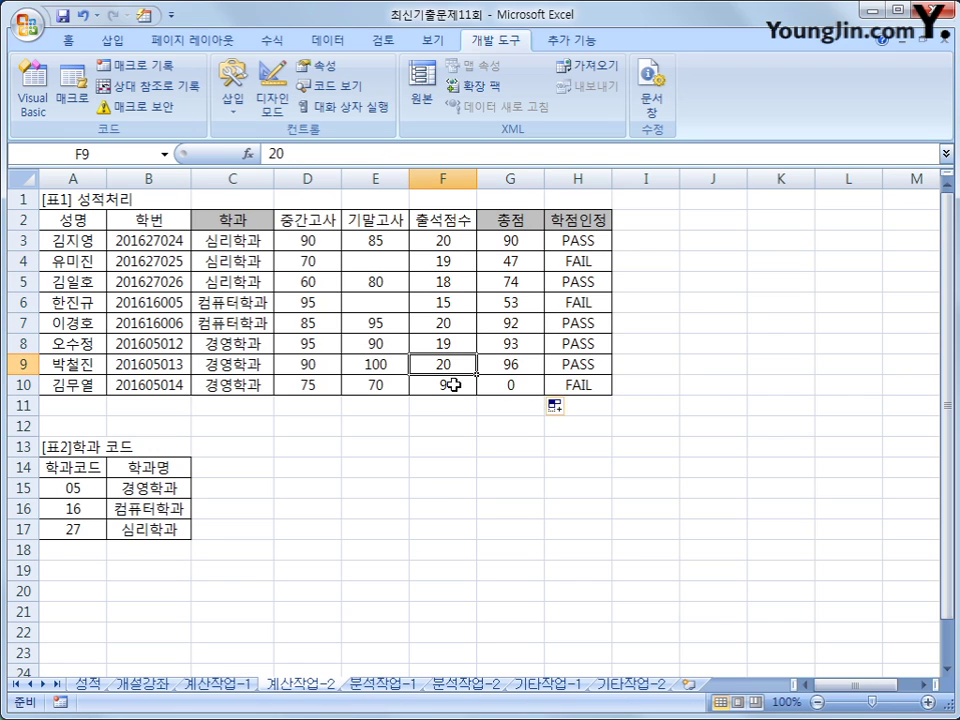
{"action": "left_click", "coordinate": [506, 387]}
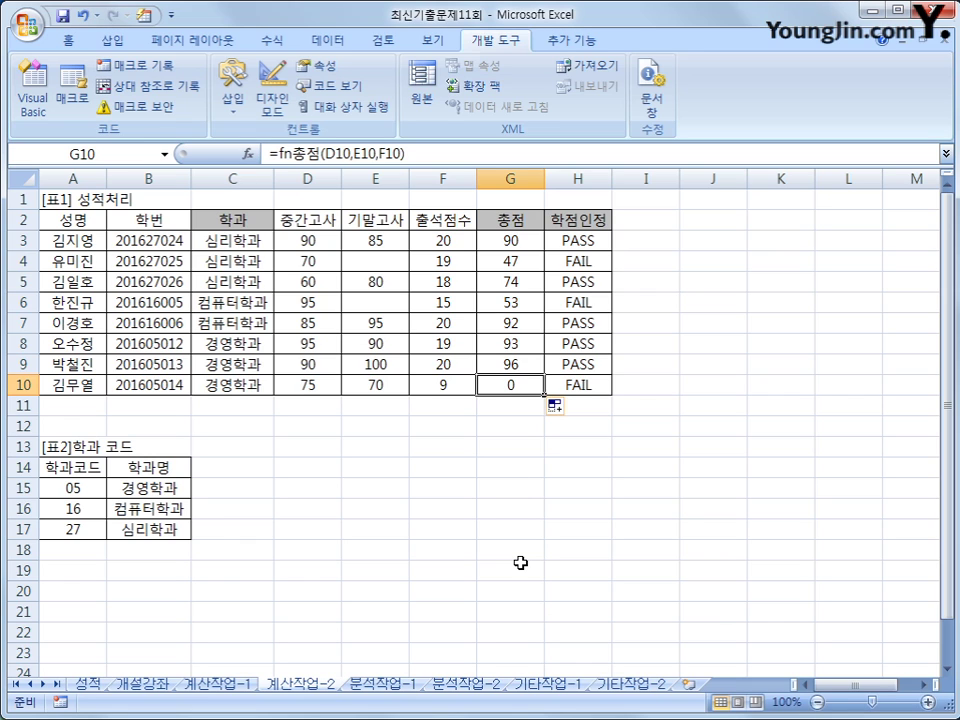